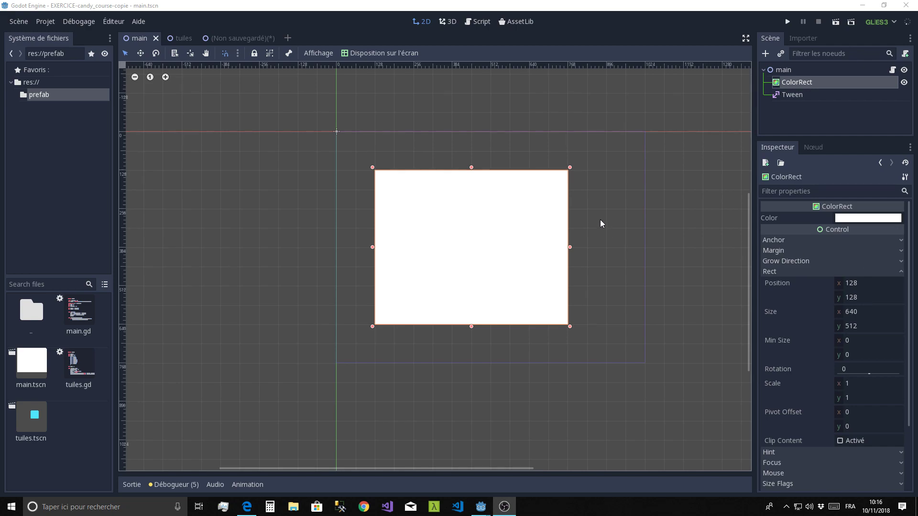
# - Play the candy game, destroy a tile group and swap two tiles into a match, then close it
pyautogui.scroll(6, 509, 223)
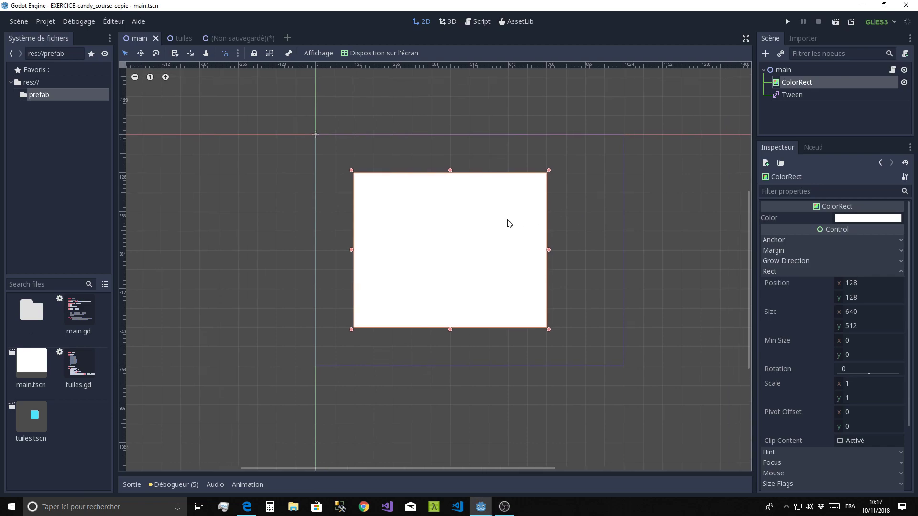
pyautogui.moveTo(508, 220); pyautogui.dragTo(526, 221, button='middle')
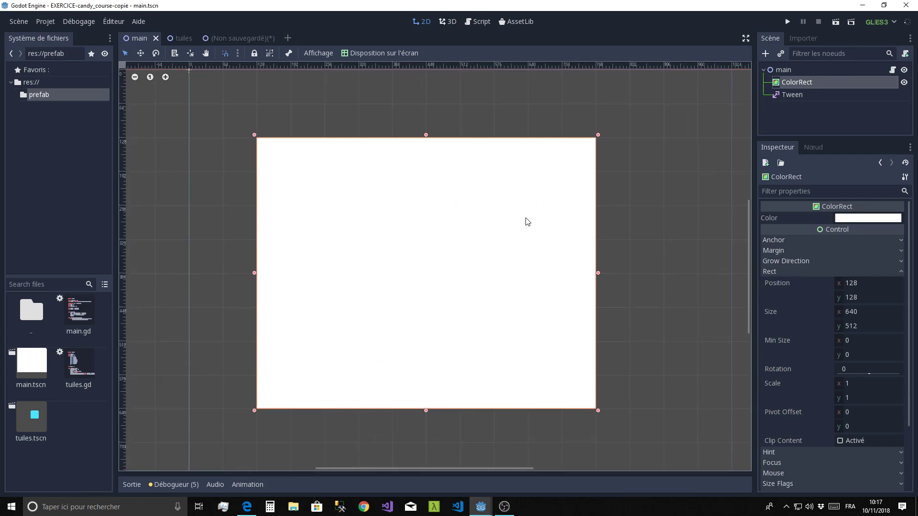
pyautogui.click(788, 22)
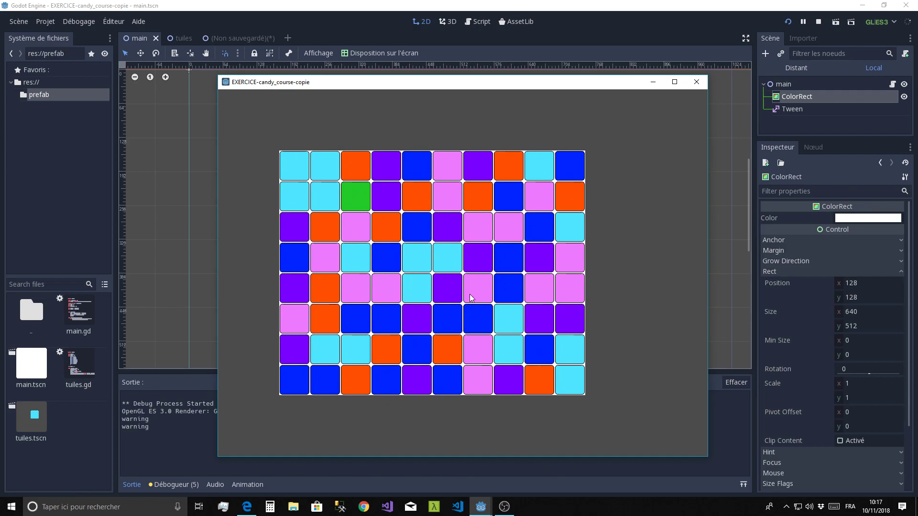
pyautogui.click(480, 319)
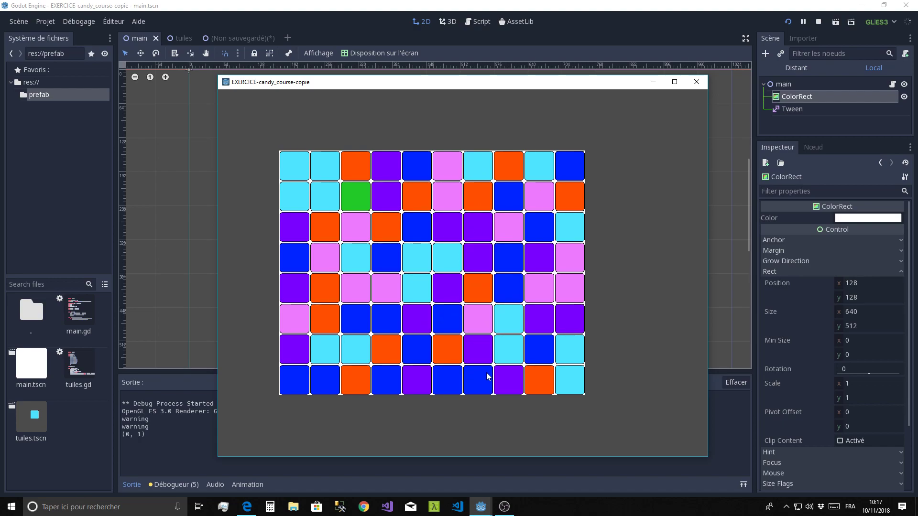
pyautogui.moveTo(417, 366); pyautogui.dragTo(414, 394)
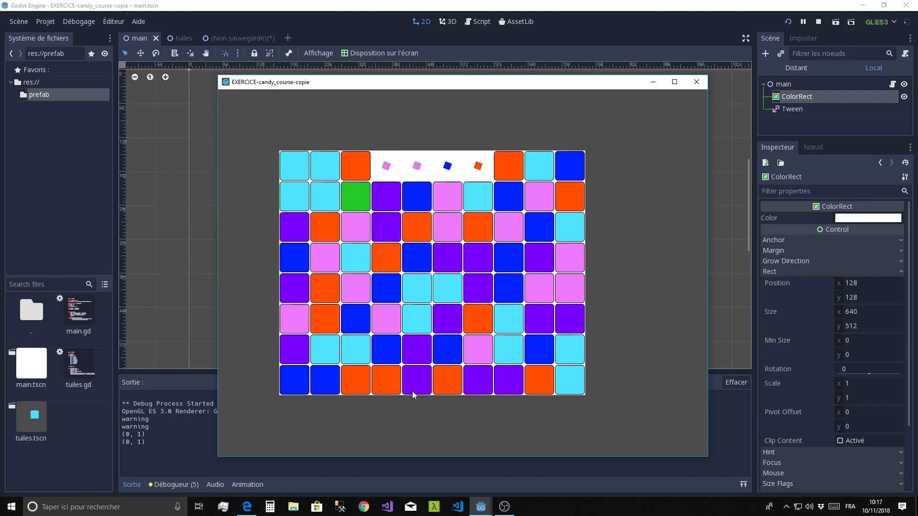
pyautogui.click(695, 83)
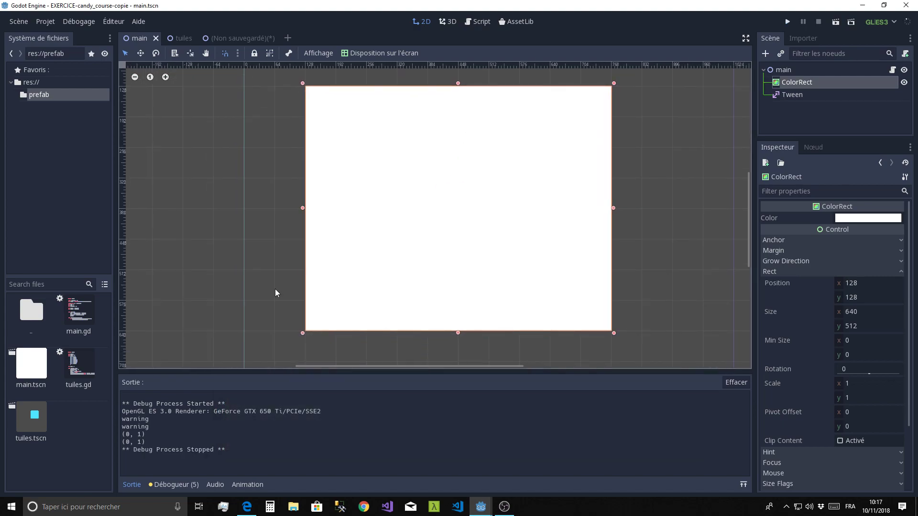
# - Close the unsaved score-label scene without saving and return to the main scene
pyautogui.click(271, 40)
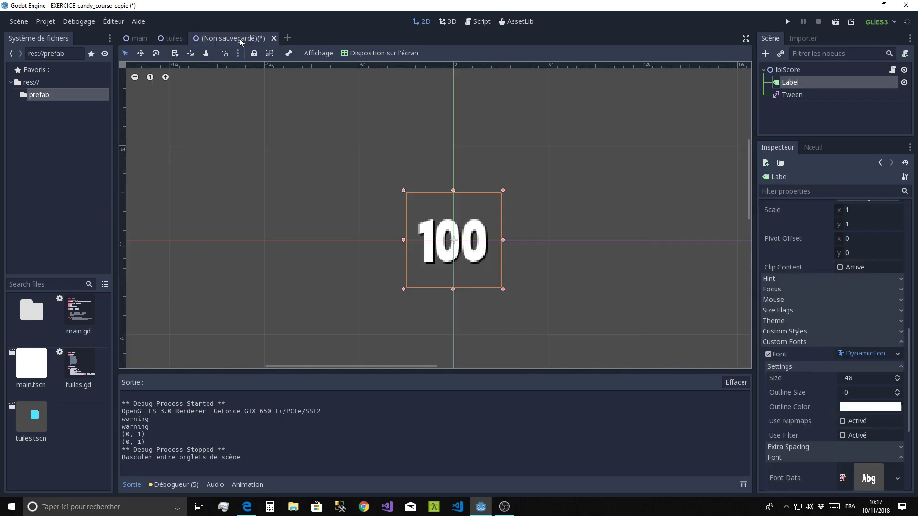
pyautogui.click(274, 39)
pyautogui.click(512, 263)
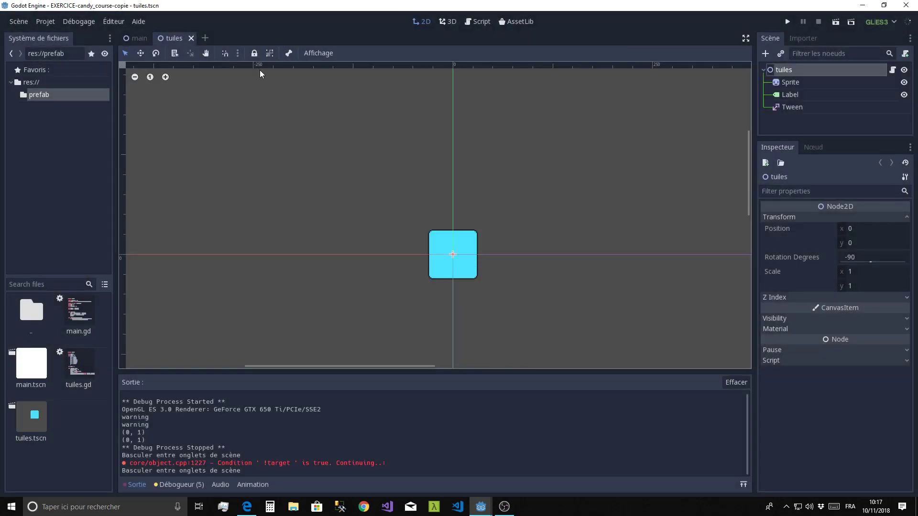
pyautogui.click(132, 41)
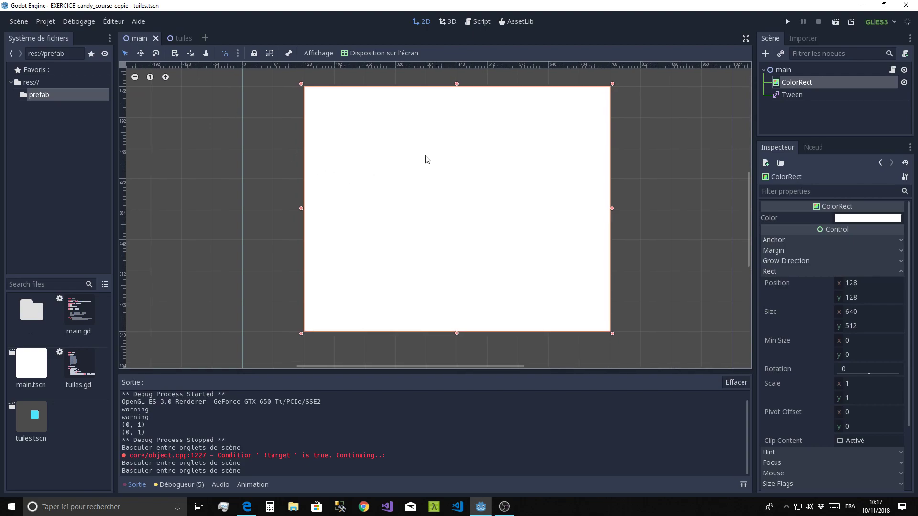
# - Open tuiles.gd in the script editor with Output collapsed and distraction-free mode on
pyautogui.scroll(-1, 419, 170)
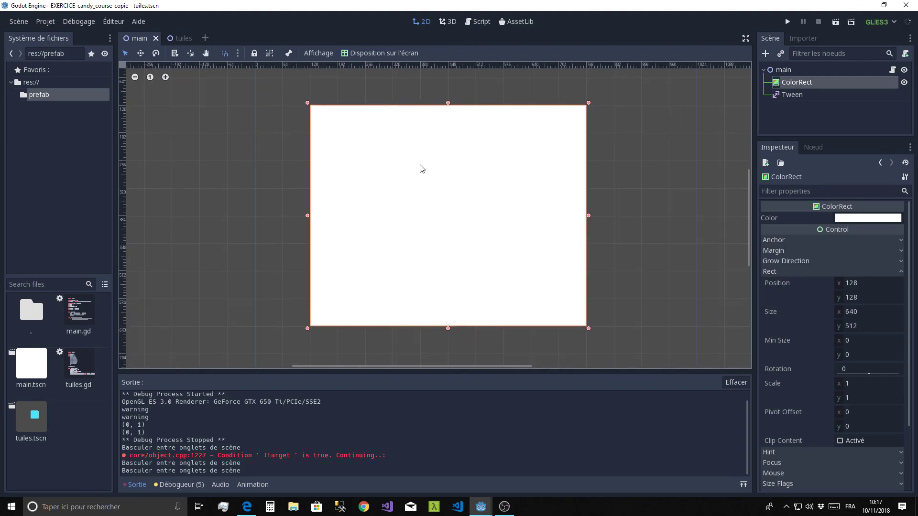
pyautogui.click(479, 21)
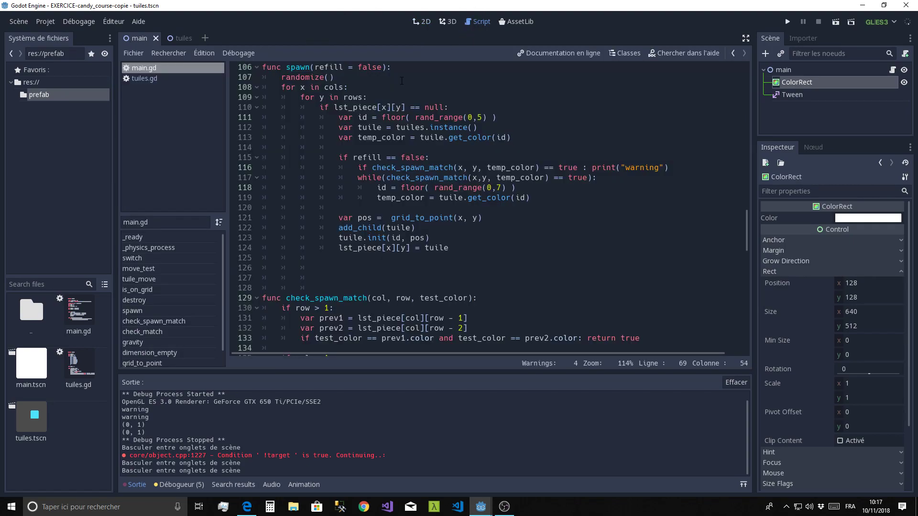
pyautogui.click(149, 80)
pyautogui.click(474, 231)
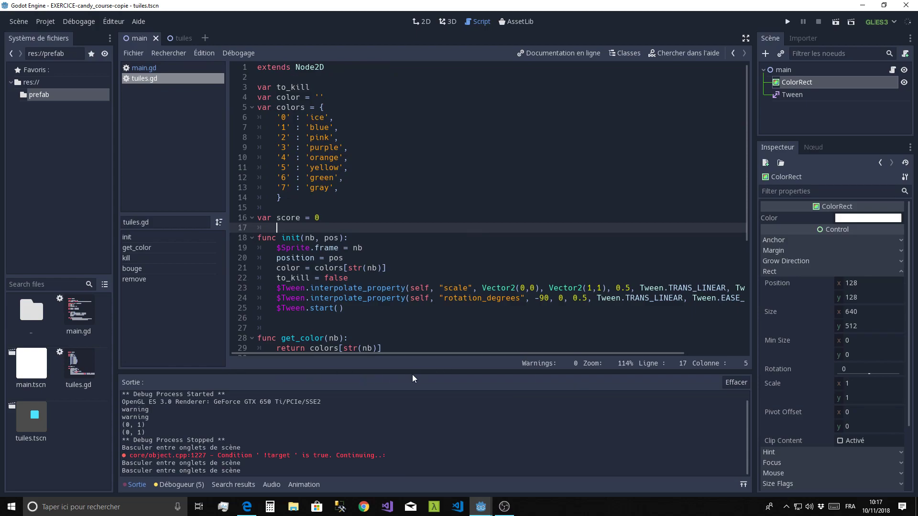
pyautogui.click(138, 485)
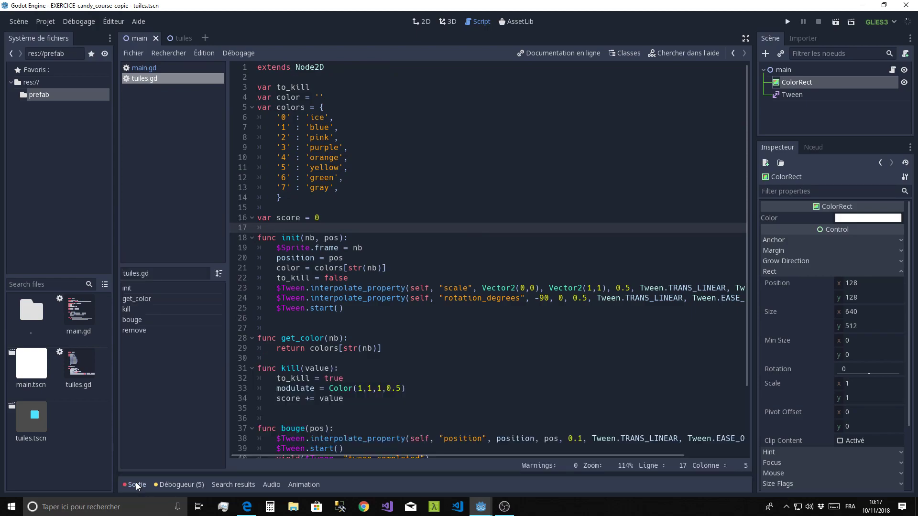
pyautogui.click(745, 38)
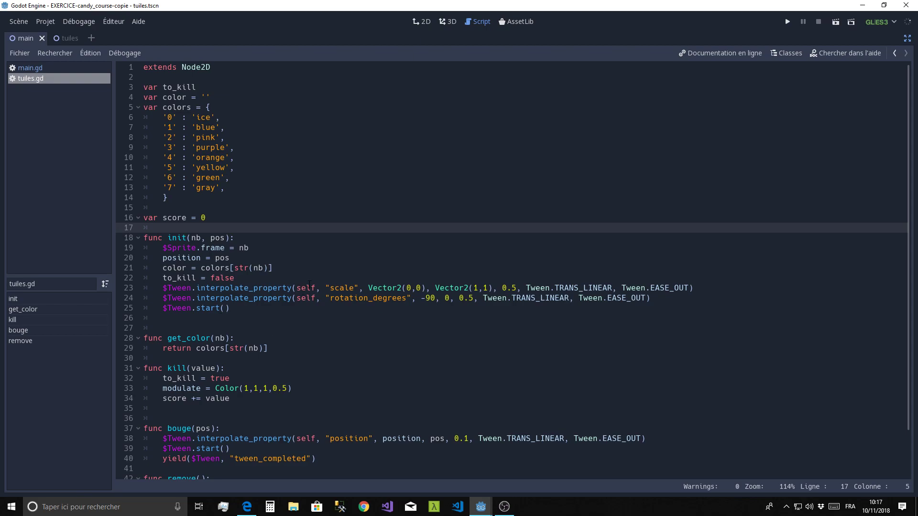
pyautogui.doubleClick(343, 288)
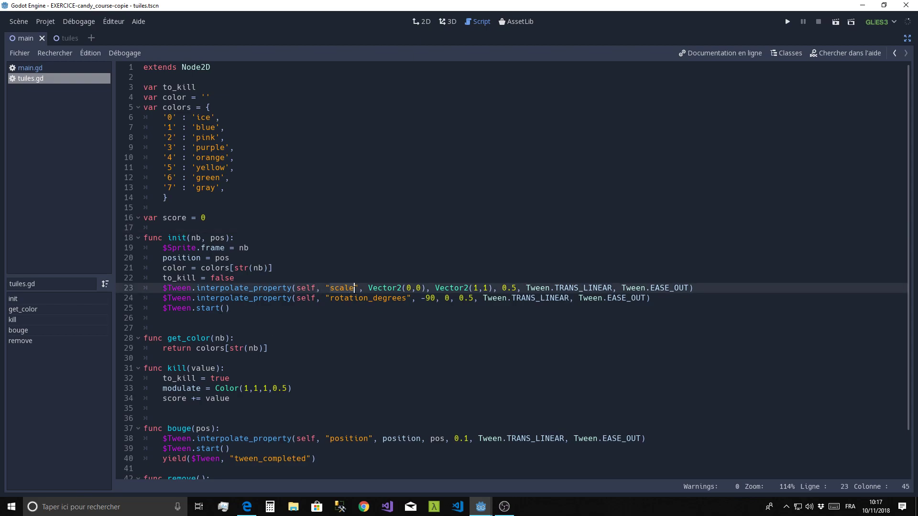
pyautogui.click(407, 288)
pyautogui.click(493, 288)
pyautogui.click(511, 288)
pyautogui.moveTo(163, 298); pyautogui.dragTo(662, 298)
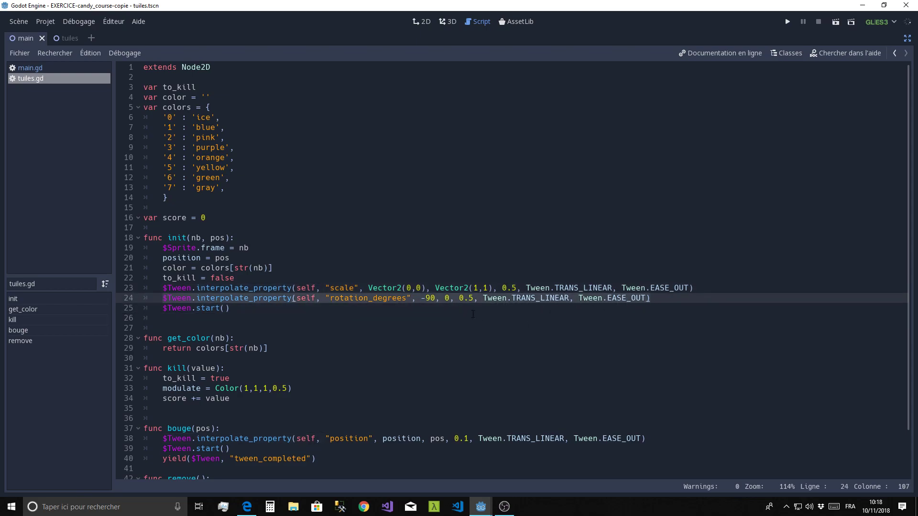
pyautogui.moveTo(421, 298); pyautogui.dragTo(435, 298)
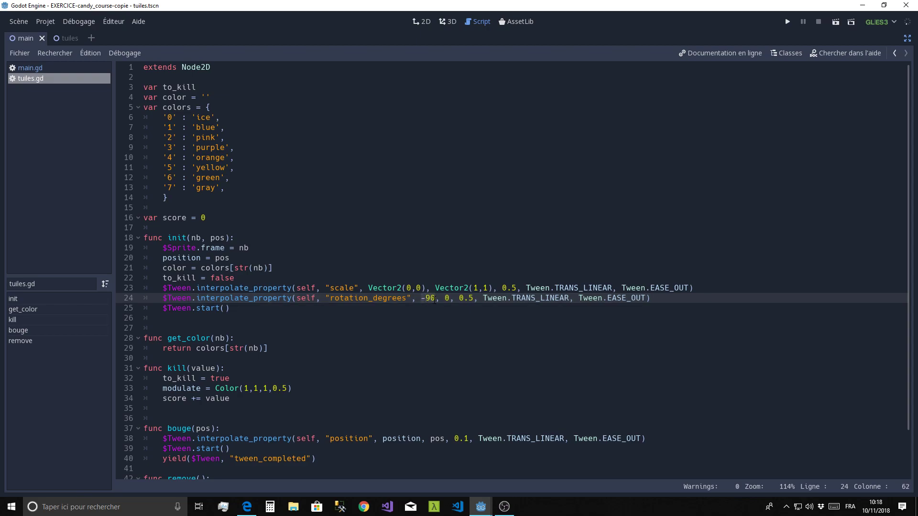
pyautogui.click(449, 298)
# - Show the tuiles scene in the 2D view, centre the cyan tile, and restore the side panels
pyautogui.click(417, 23)
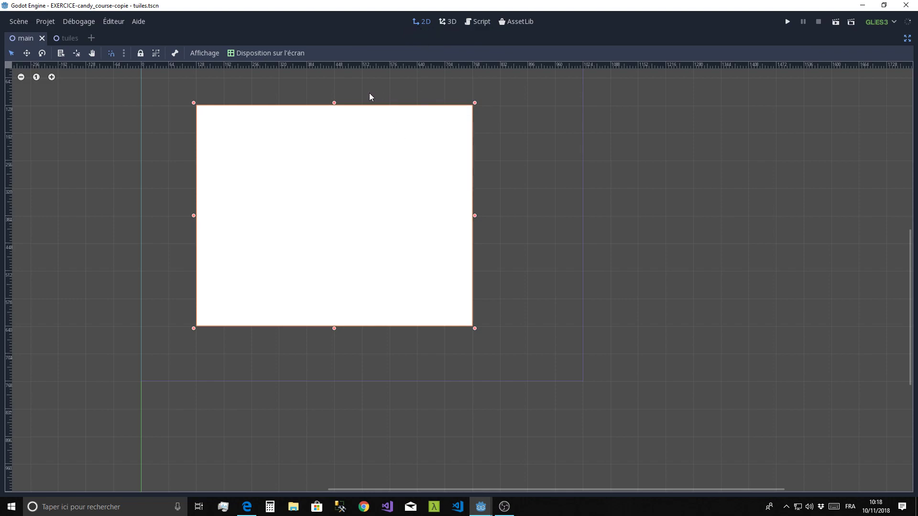
pyautogui.click(68, 38)
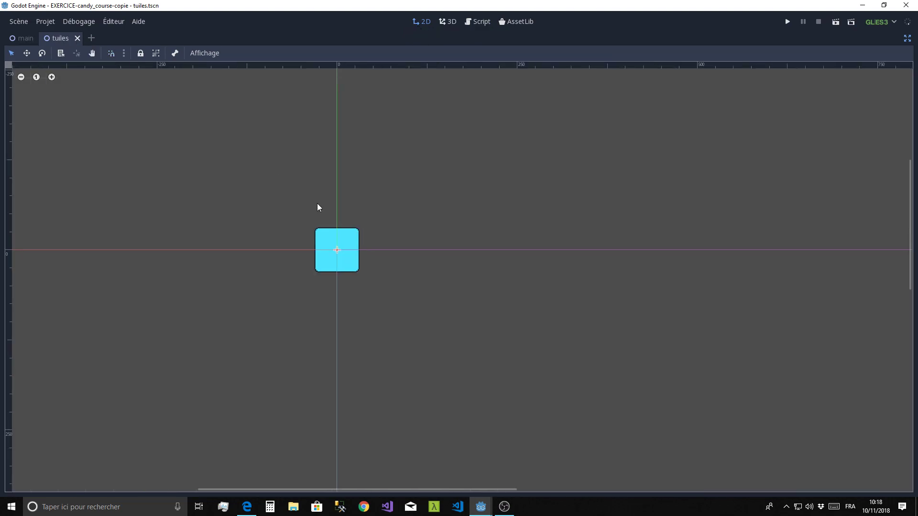
pyautogui.scroll(1, 454, 213)
pyautogui.scroll(1, 454, 214)
pyautogui.scroll(1, 444, 211)
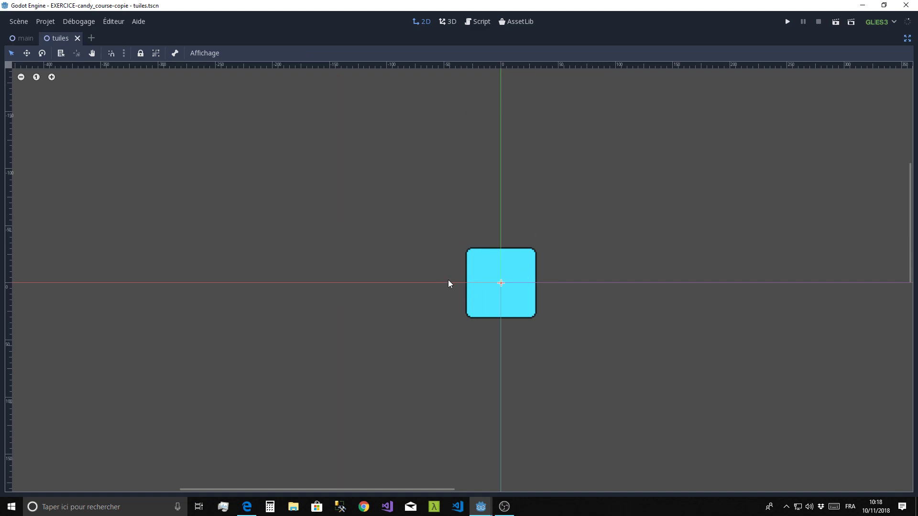
pyautogui.moveTo(448, 282); pyautogui.dragTo(421, 283, button='middle')
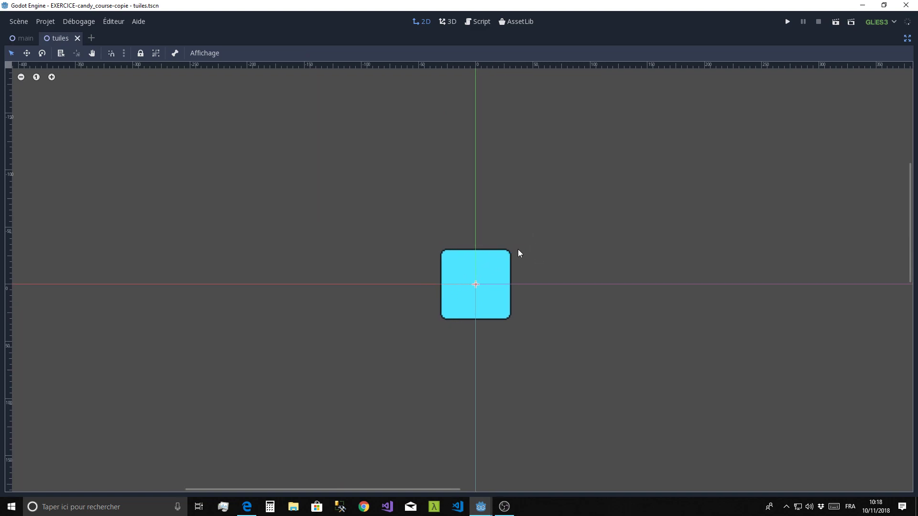
pyautogui.click(907, 42)
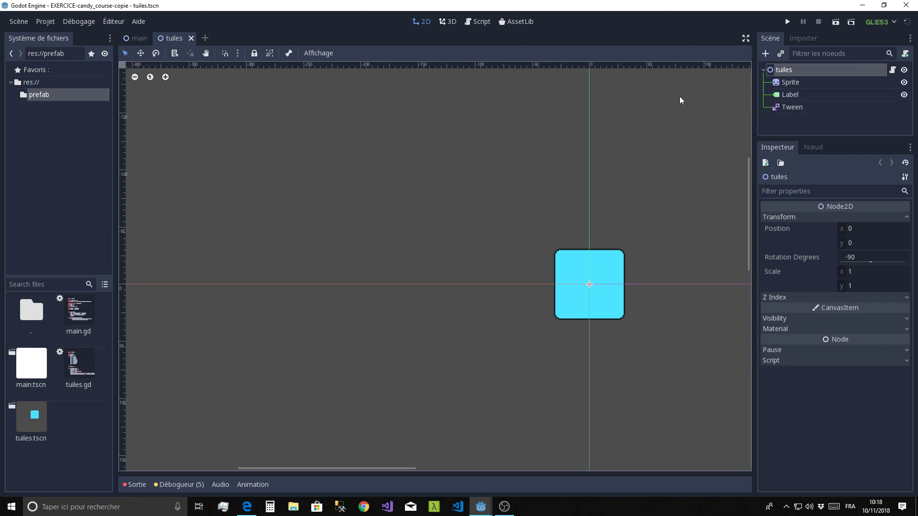
# - Review tuiles.gd's init tween and the kill 0.5 alpha fade, then create a new empty scene
pyautogui.click(480, 21)
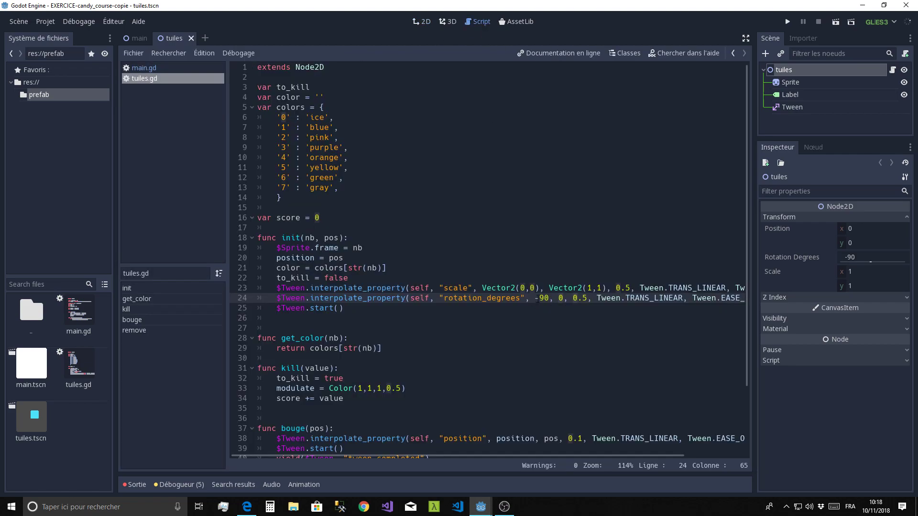
pyautogui.click(549, 299)
pyautogui.scroll(-3, 529, 244)
pyautogui.moveTo(350, 237); pyautogui.dragTo(256, 231)
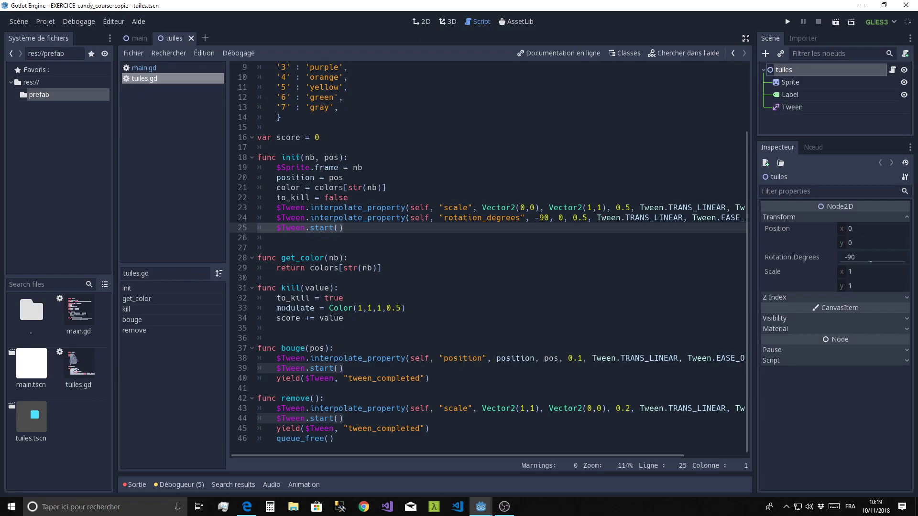
pyautogui.click(428, 308)
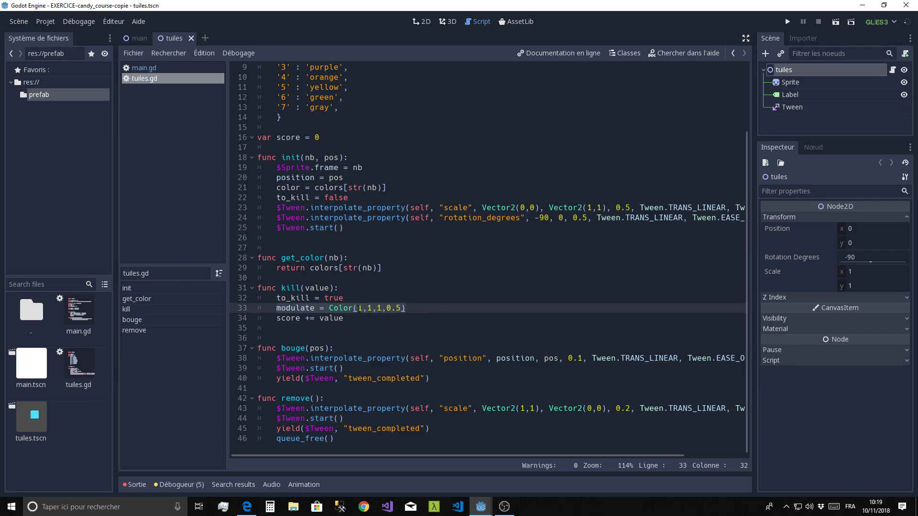
pyautogui.click(401, 308)
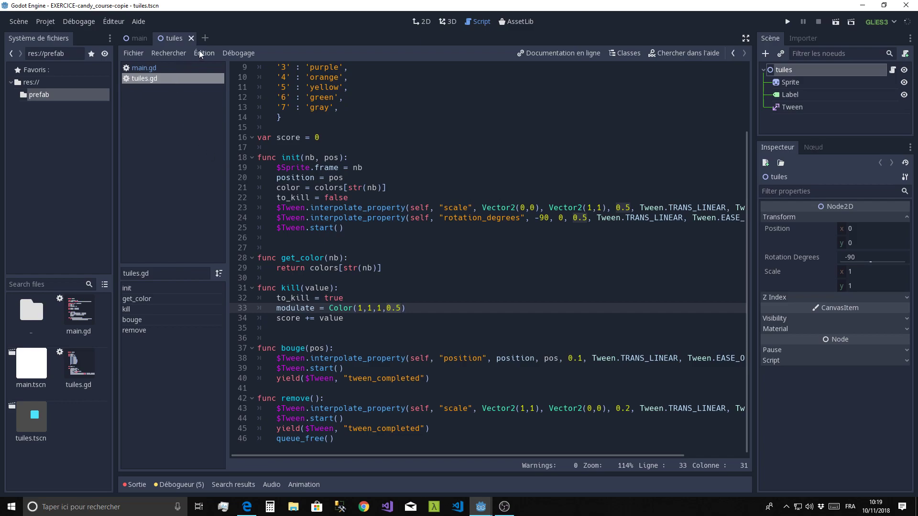
pyautogui.click(205, 38)
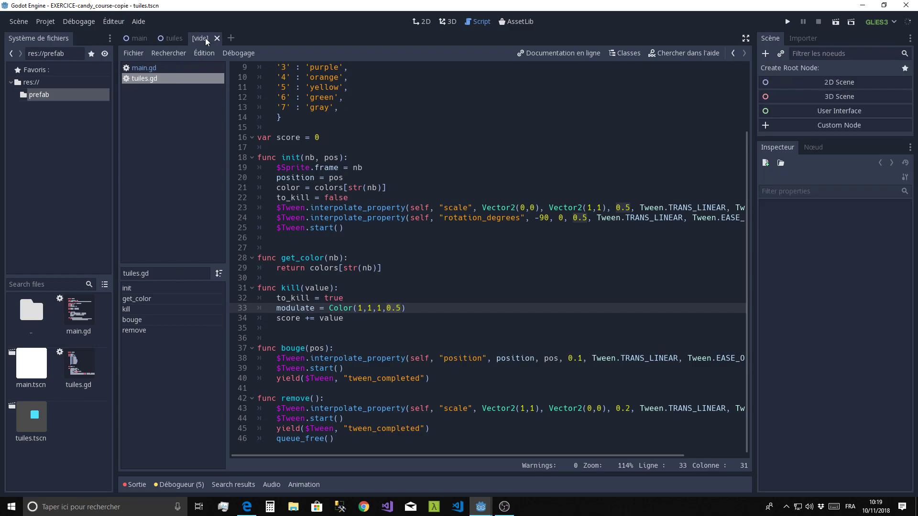
pyautogui.click(412, 23)
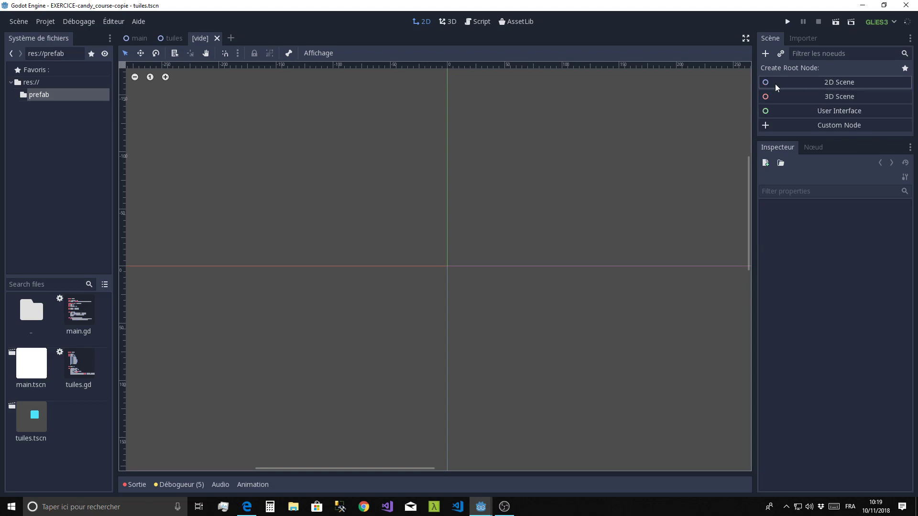
pyautogui.click(818, 86)
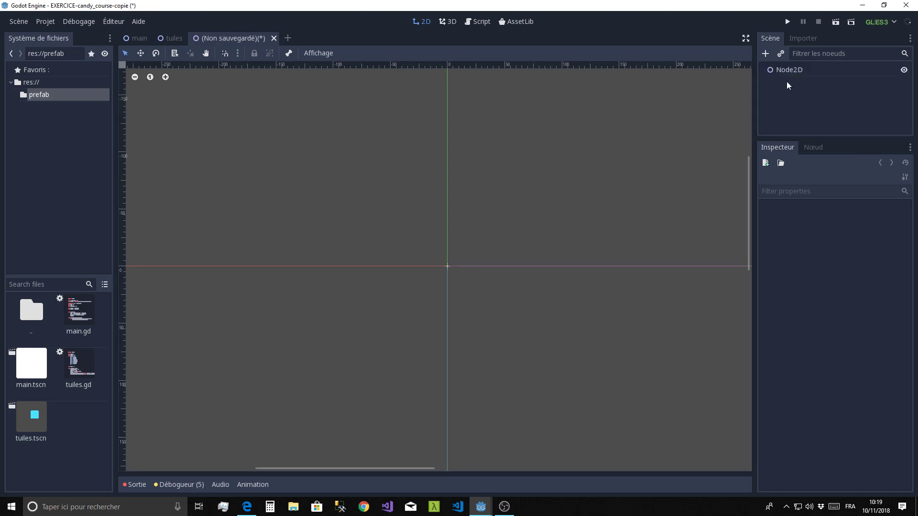
pyautogui.click(779, 70)
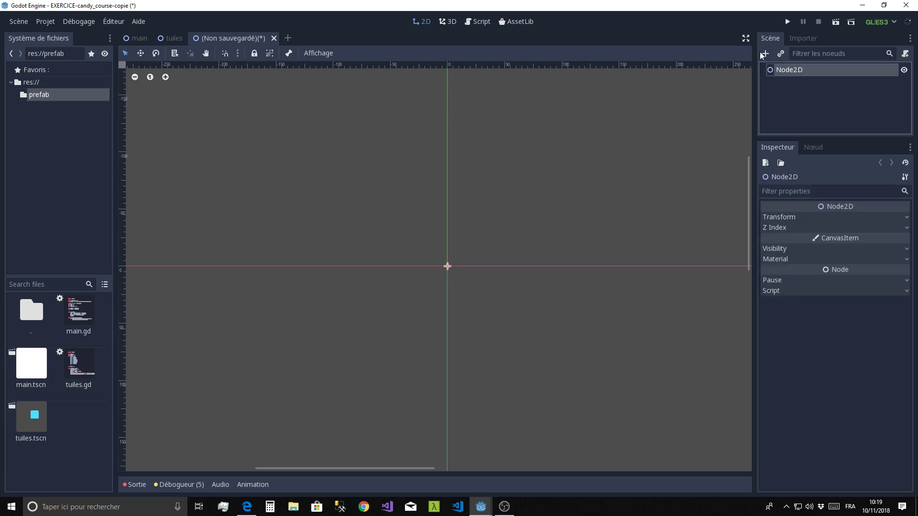
pyautogui.click(764, 53)
pyautogui.doubleClick(233, 168)
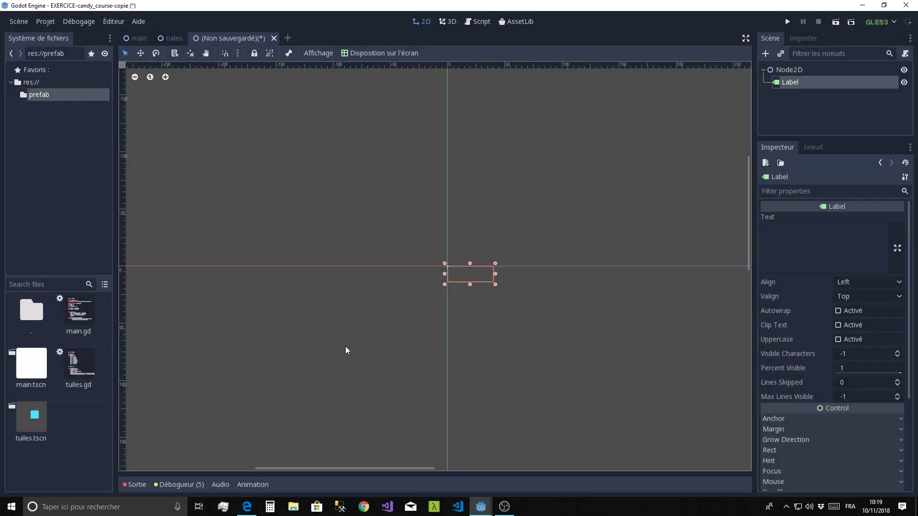
# - Give the Label a new DynamicFont loading KGCrossingALine.ttf as its font data
pyautogui.doubleClick(22, 311)
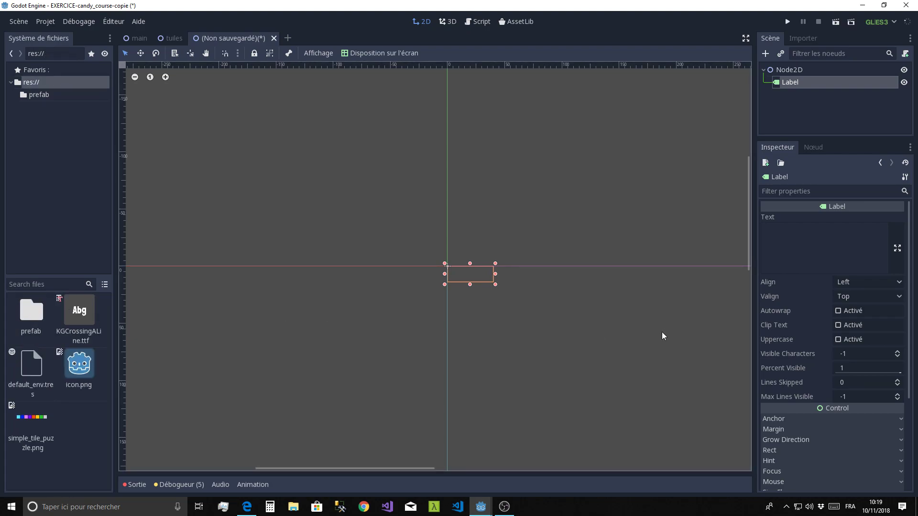
pyautogui.scroll(-5, 865, 362)
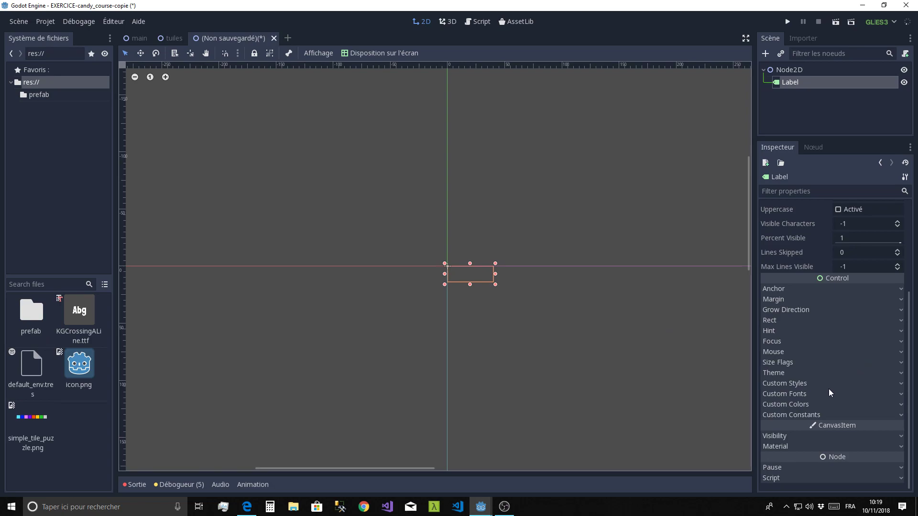
pyautogui.click(796, 394)
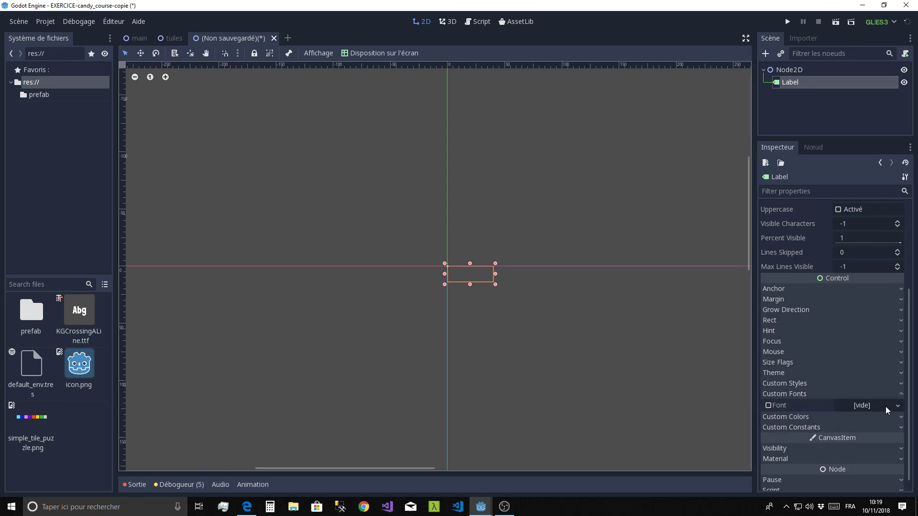
pyautogui.click(885, 410)
pyautogui.click(852, 430)
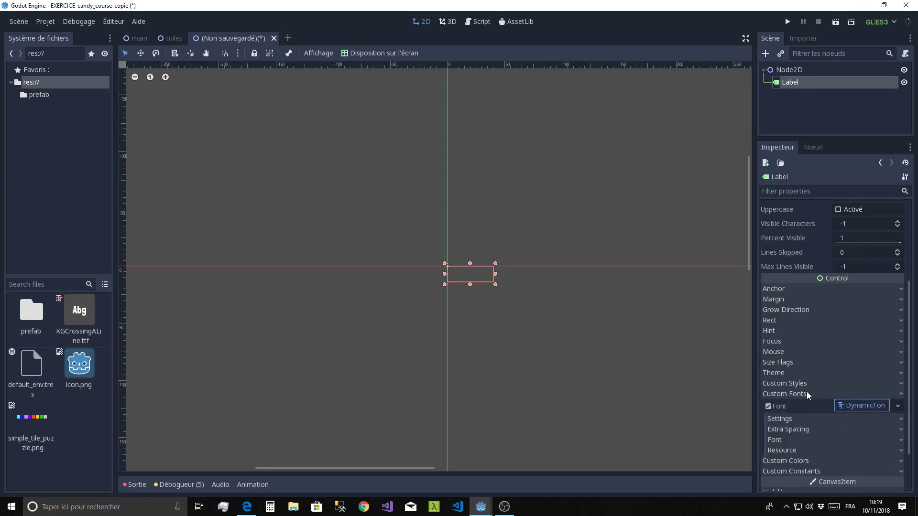
pyautogui.scroll(-2, 804, 432)
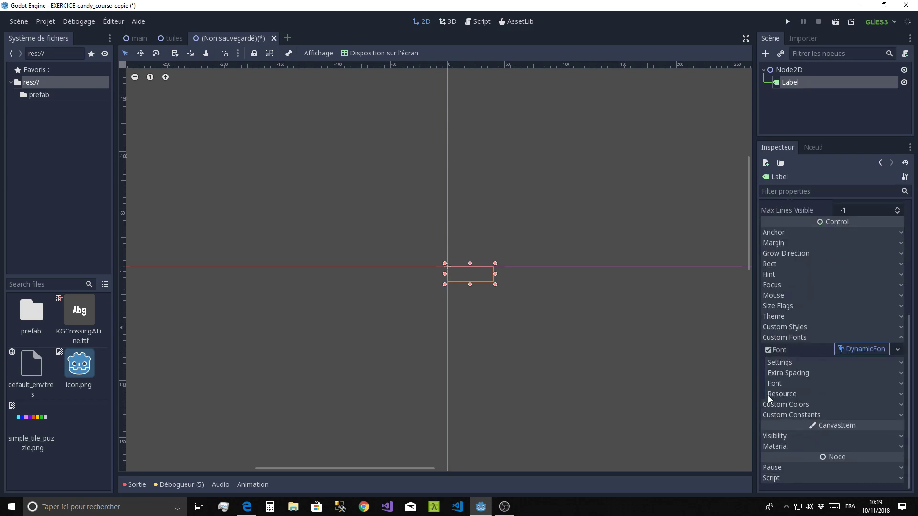
pyautogui.click(779, 383)
pyautogui.click(861, 393)
pyautogui.click(813, 426)
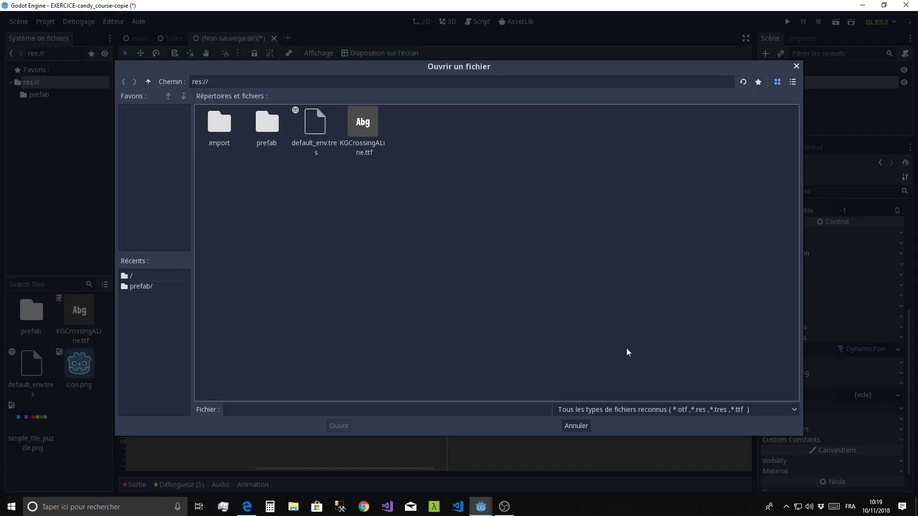
pyautogui.click(364, 122)
pyautogui.click(339, 426)
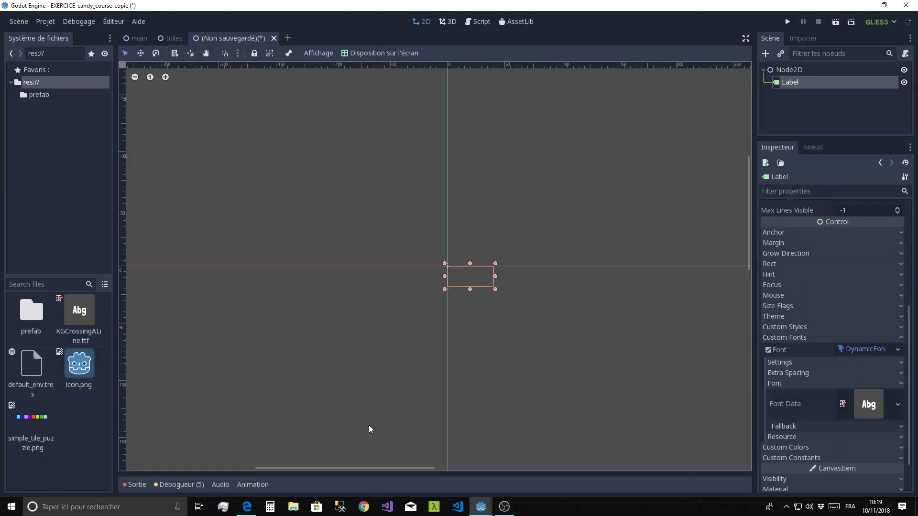
# - Set the dynamic font size to 48 and the Label text to 000
pyautogui.click(782, 365)
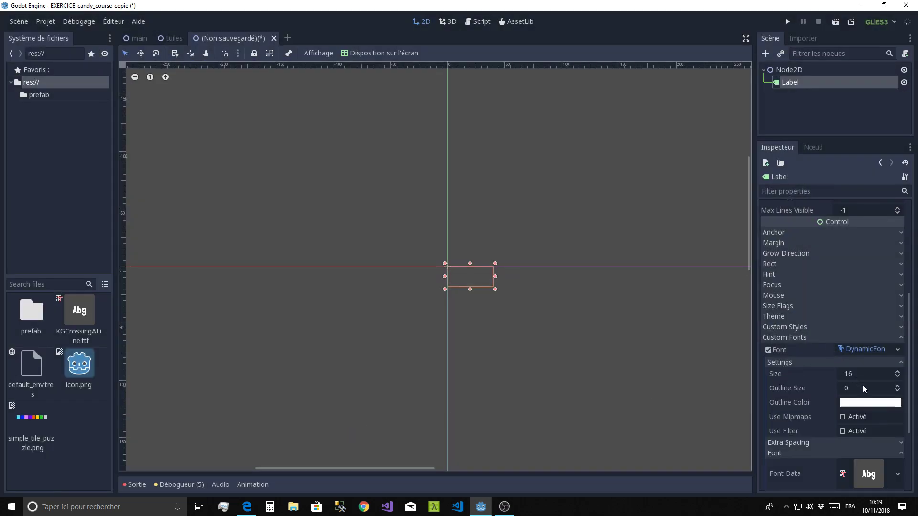
pyautogui.click(861, 374)
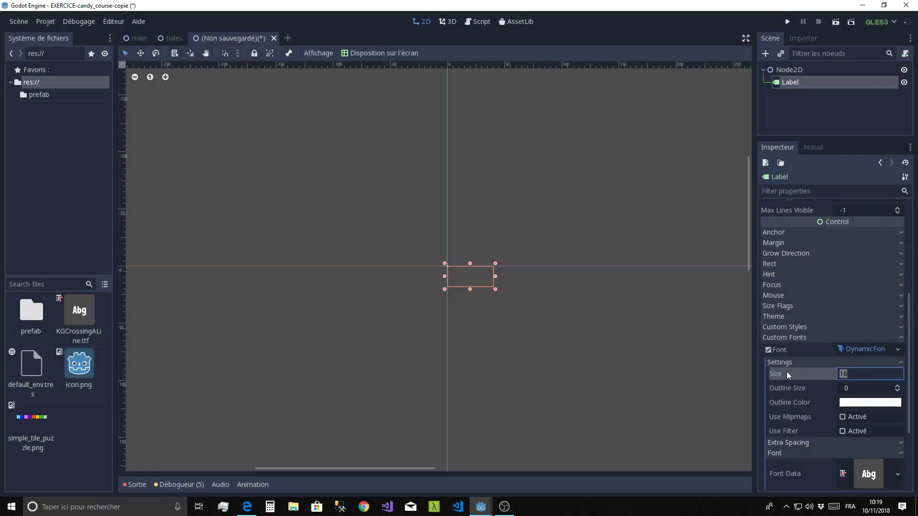
pyautogui.write('48')
pyautogui.press('Return')
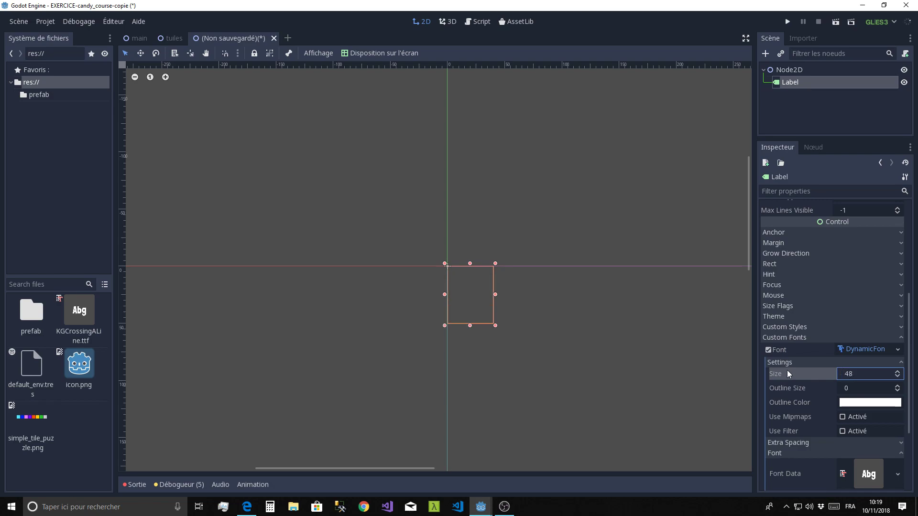
pyautogui.scroll(3, 848, 295)
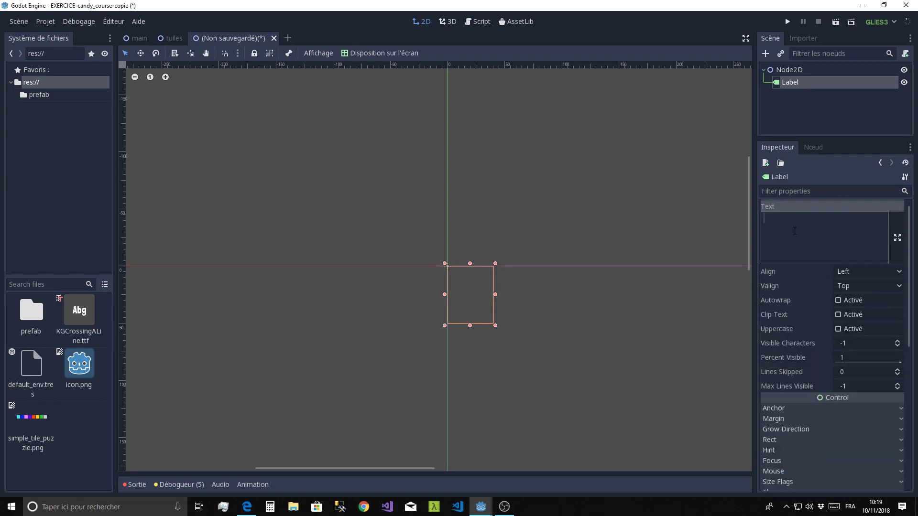
pyautogui.write('000')
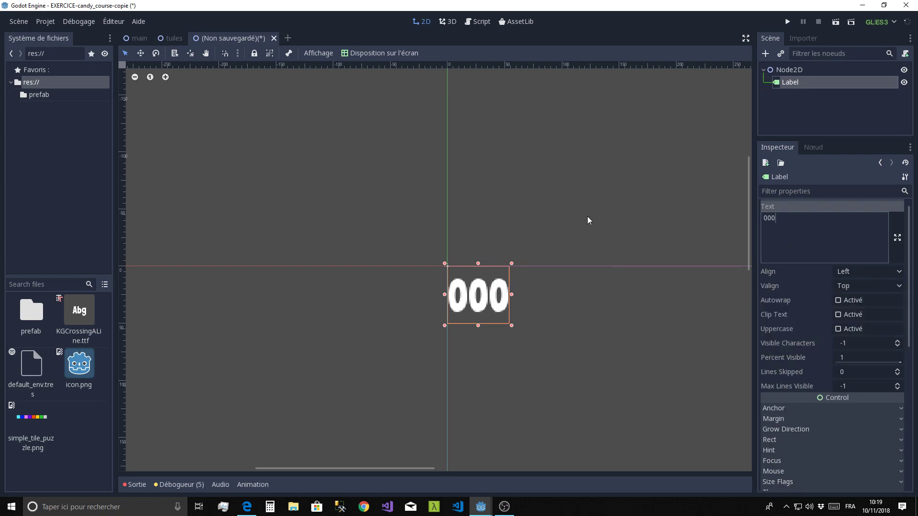
# - Set the canvas grid step to 64 by 64 px in the grid configuration
pyautogui.scroll(-2, 536, 231)
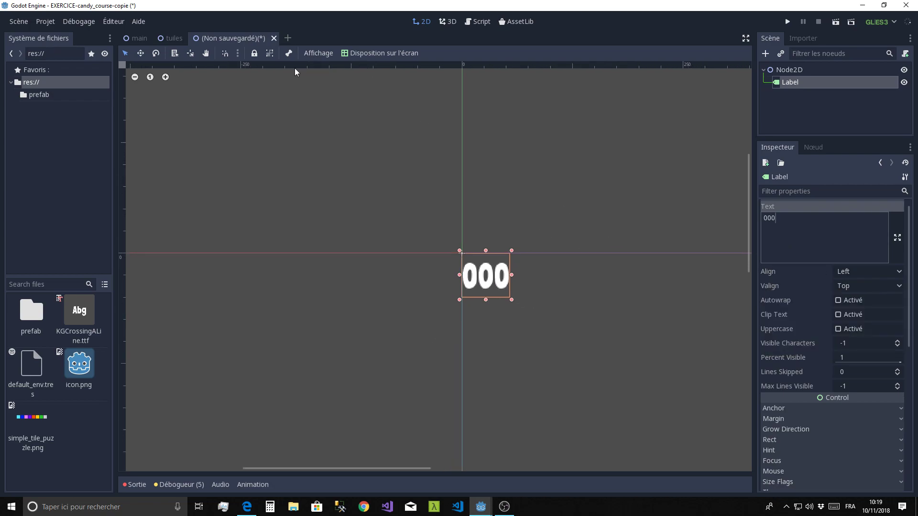
pyautogui.click(239, 55)
pyautogui.click(256, 85)
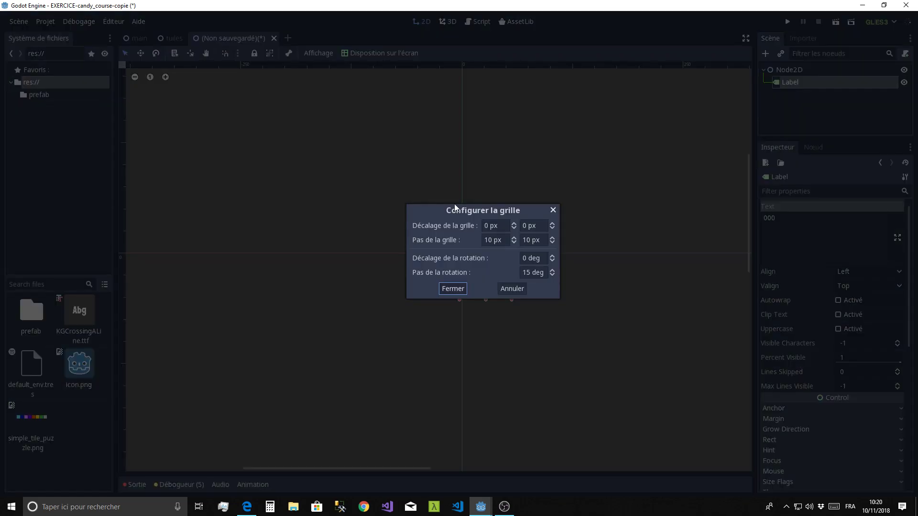
pyautogui.moveTo(503, 241); pyautogui.dragTo(456, 239)
pyautogui.write('64')
pyautogui.moveTo(541, 241); pyautogui.dragTo(522, 241)
pyautogui.write('64')
pyautogui.click(452, 288)
# - Turn on the grid display in the 2D canvas view
pyautogui.click(314, 56)
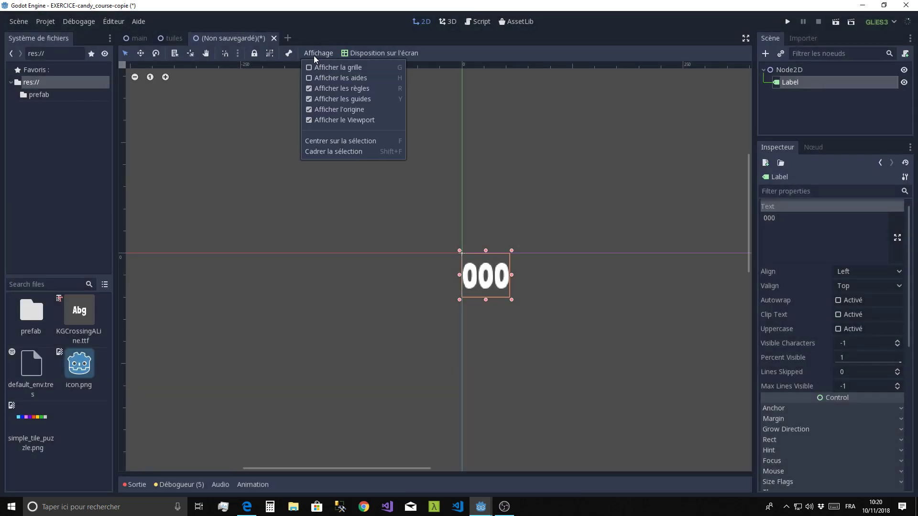
pyautogui.click(322, 68)
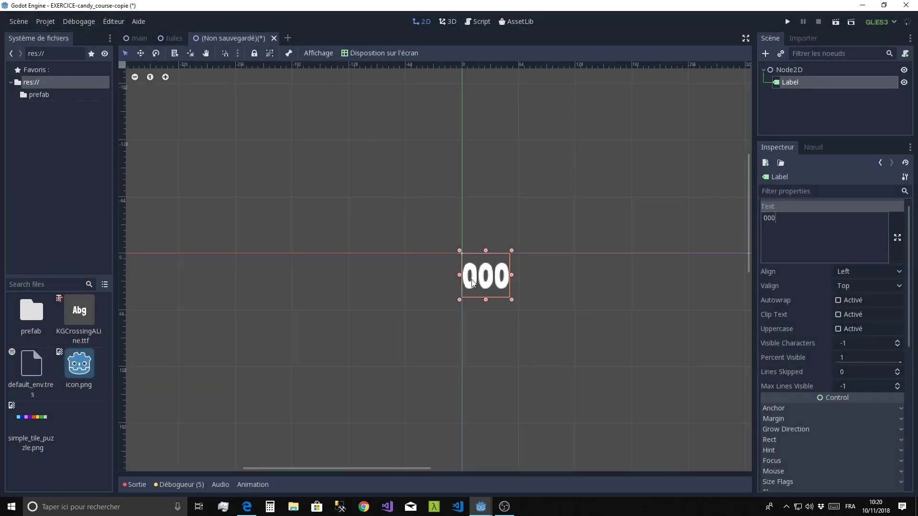
pyautogui.scroll(1, 402, 259)
pyautogui.scroll(4, 368, 229)
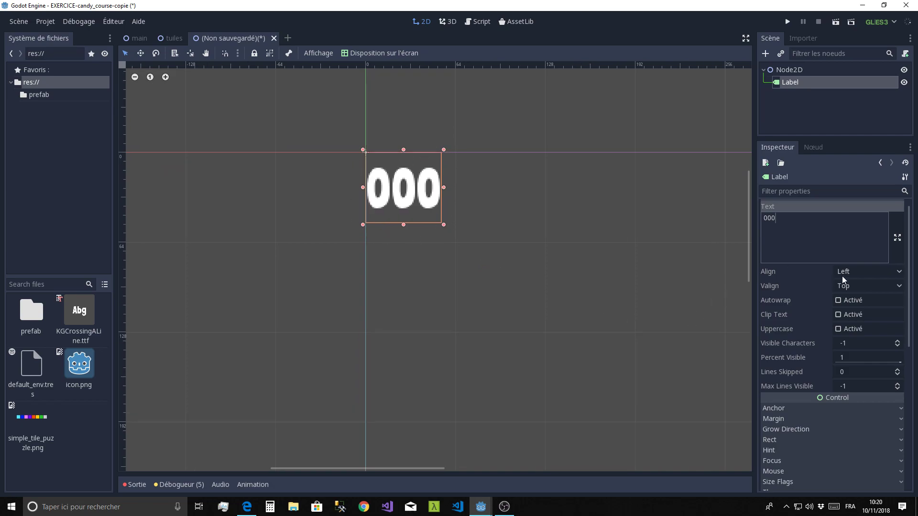
# - Set both Align and Valign of the Label to Center
pyautogui.click(856, 273)
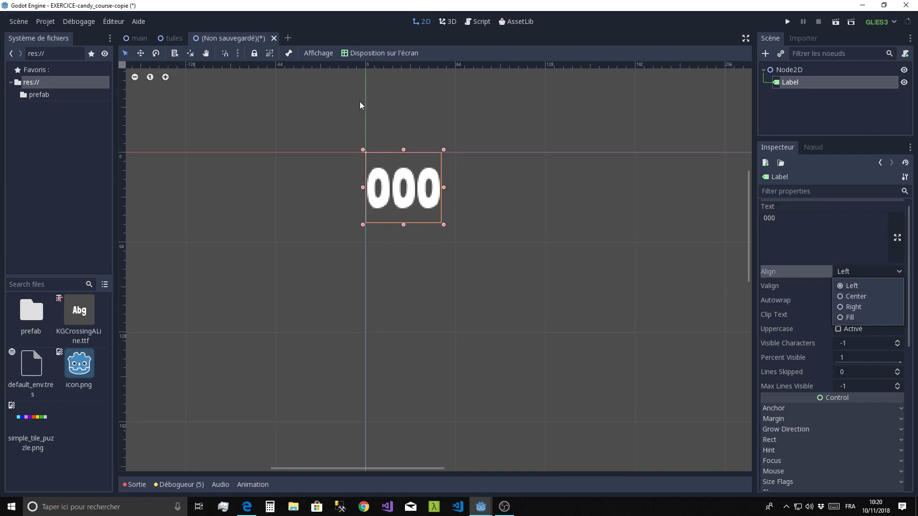
pyautogui.click(778, 73)
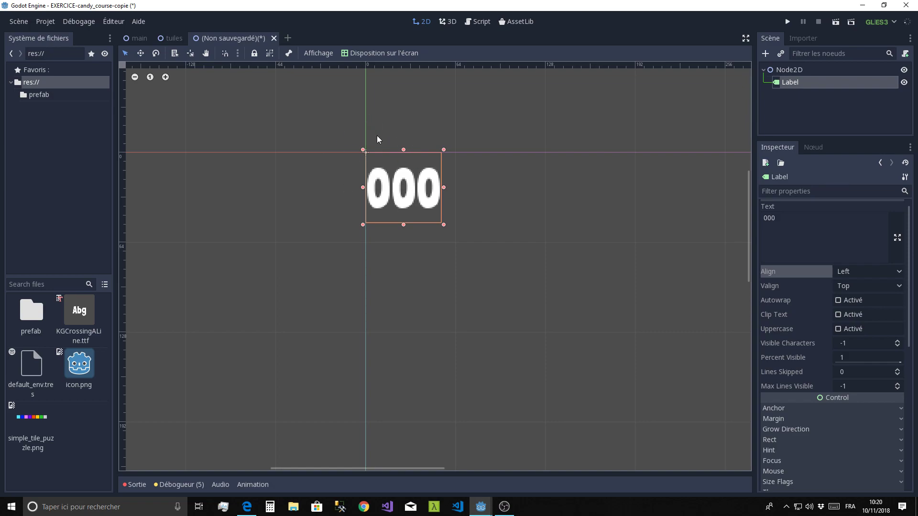
pyautogui.click(856, 272)
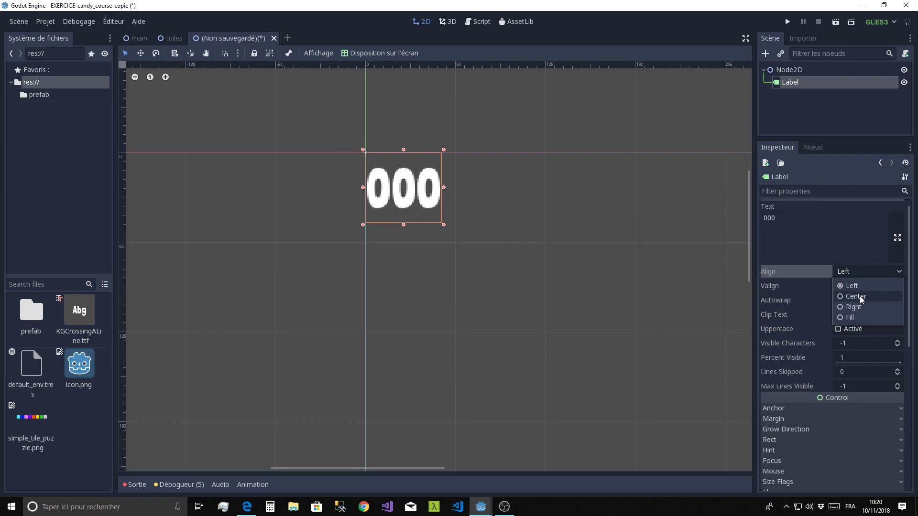
pyautogui.click(859, 297)
pyautogui.click(863, 285)
pyautogui.click(856, 308)
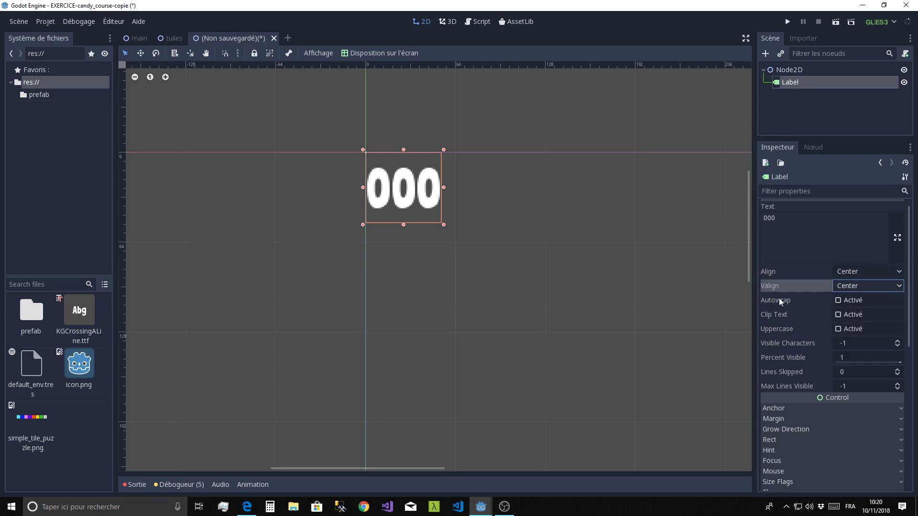
# - Set the Label's rect position to -32, -32
pyautogui.scroll(-3, 803, 328)
pyautogui.click(776, 334)
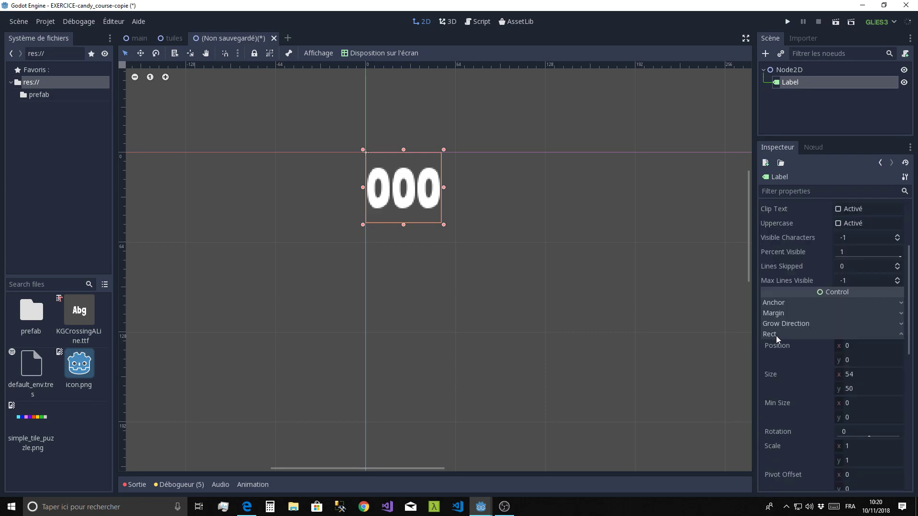
pyautogui.click(866, 346)
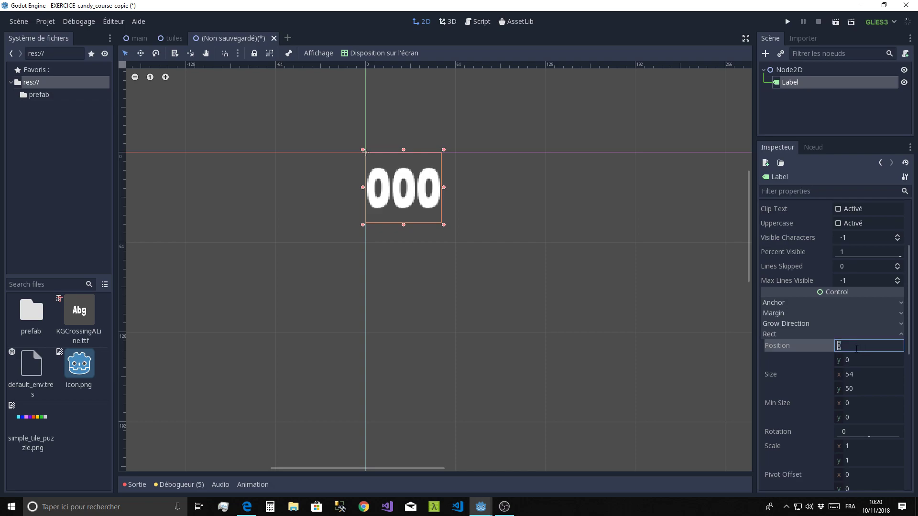
pyautogui.write('-32')
pyautogui.click(861, 361)
pyautogui.write('-32')
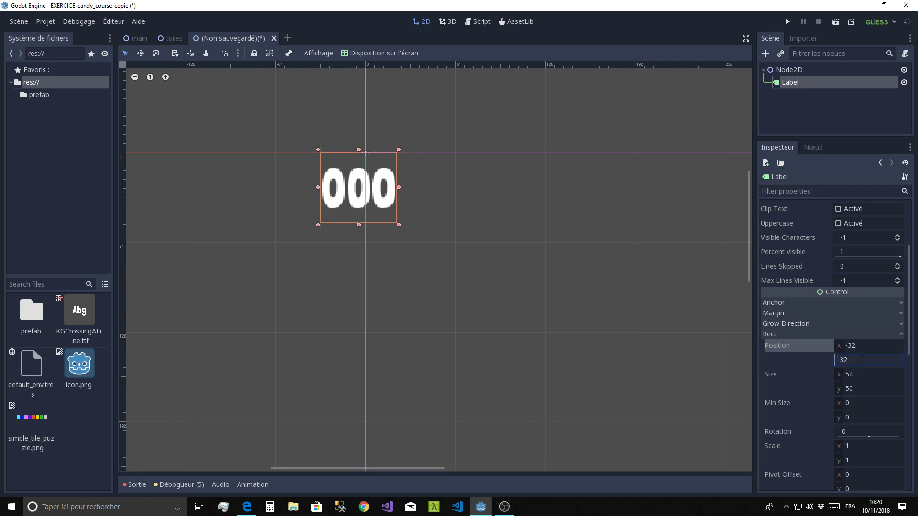
pyautogui.press('Return')
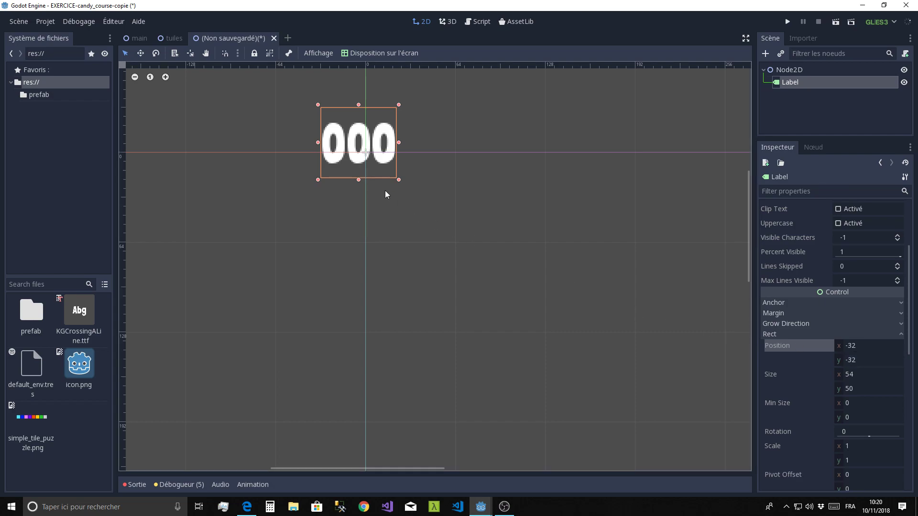
# - Set the Label's rect size to 64 by 64
pyautogui.scroll(2, 330, 166)
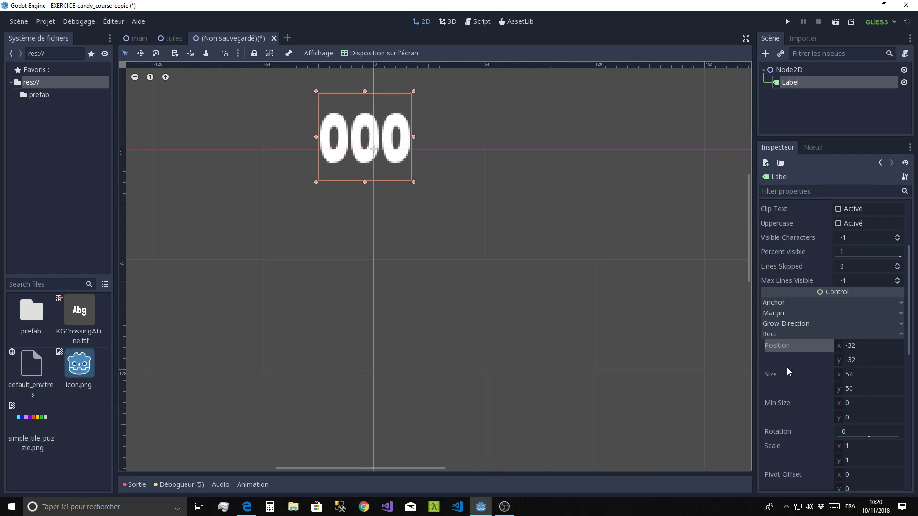
pyautogui.click(863, 378)
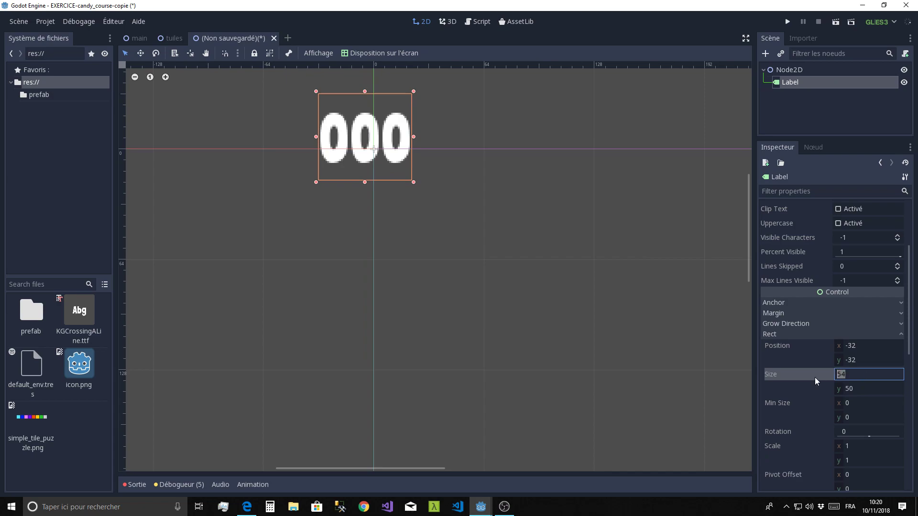
pyautogui.write('64')
pyautogui.click(861, 389)
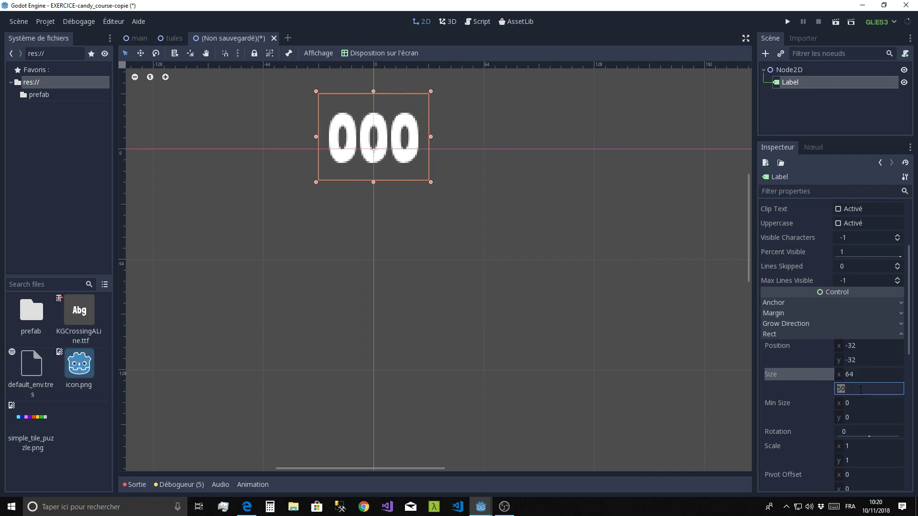
pyautogui.write('64')
pyautogui.press('Return')
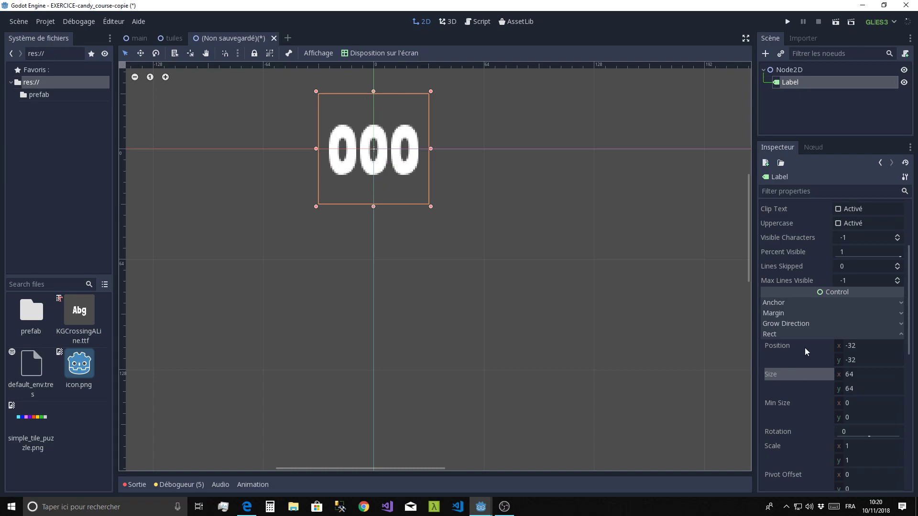
# - Enable Font Color Shadow under Custom Colors for the 000 Label and centre it in view
pyautogui.scroll(-5, 787, 335)
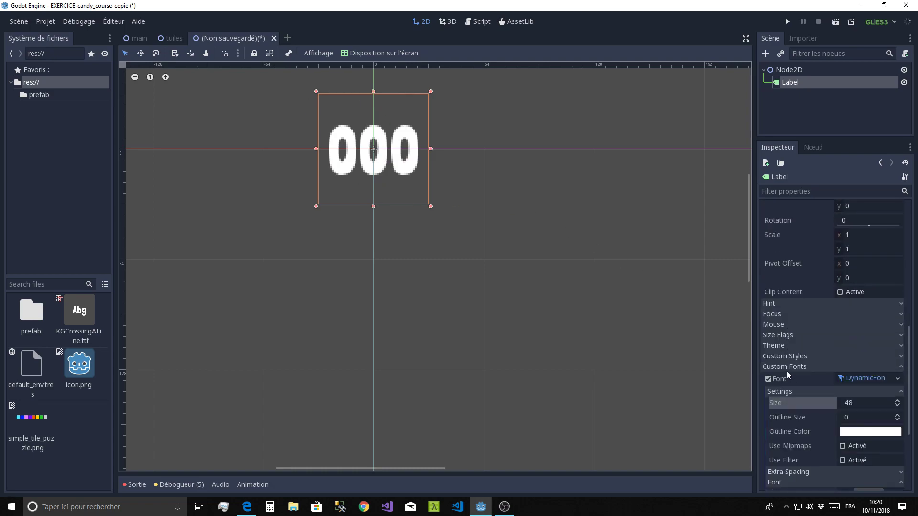
pyautogui.scroll(-2, 787, 371)
pyautogui.scroll(-2, 782, 306)
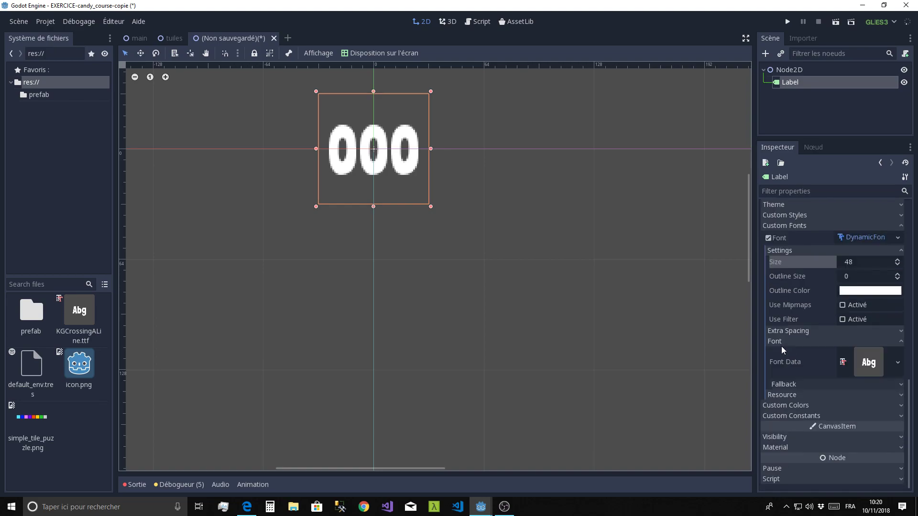
pyautogui.click(779, 225)
pyautogui.click(782, 404)
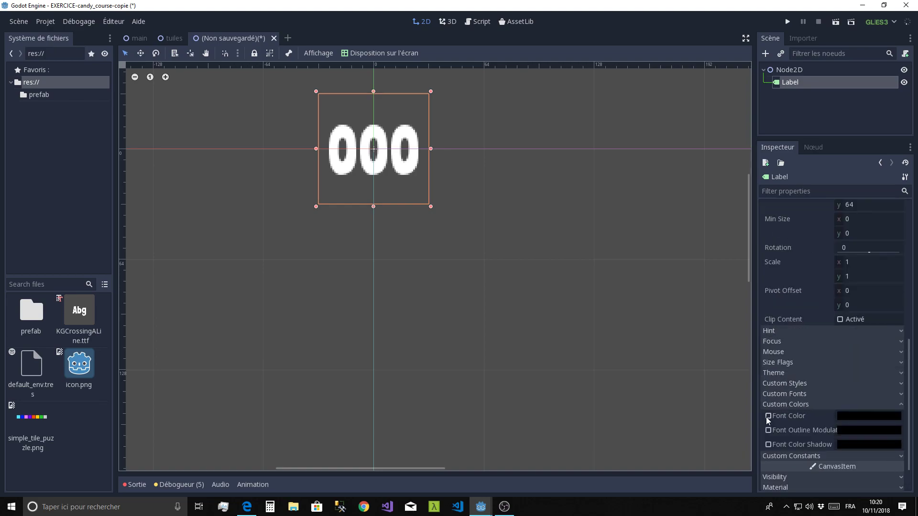
pyautogui.scroll(-2, 783, 417)
pyautogui.click(769, 404)
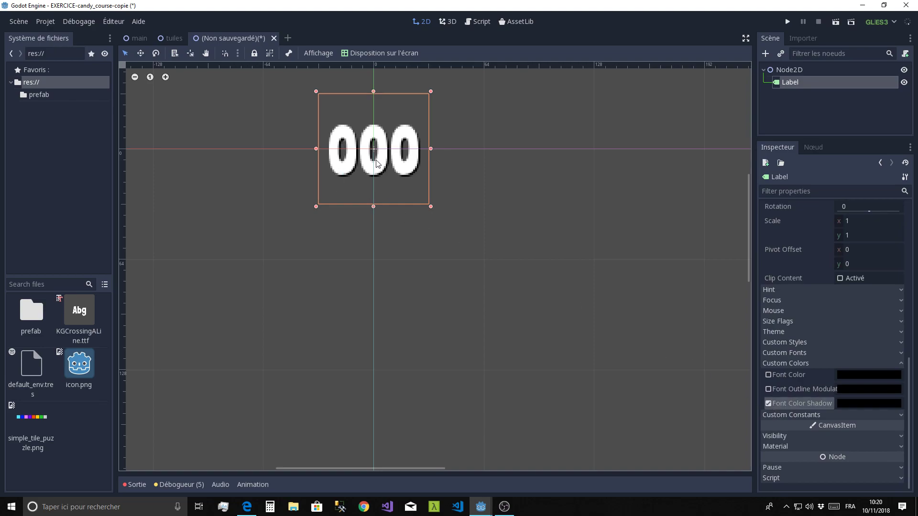
pyautogui.scroll(2, 483, 250)
pyautogui.moveTo(483, 251); pyautogui.dragTo(540, 288, button='middle')
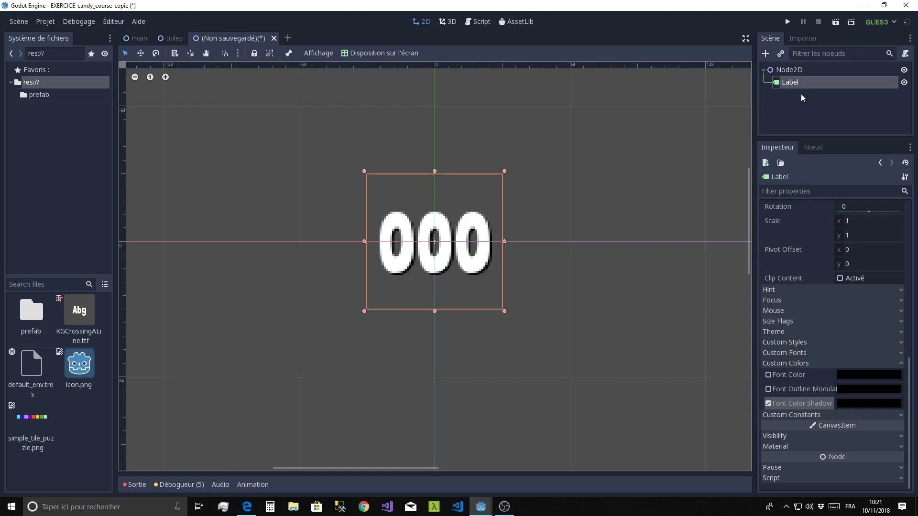
# - Rename the root Node2D to lblscore
pyautogui.doubleClick(790, 70)
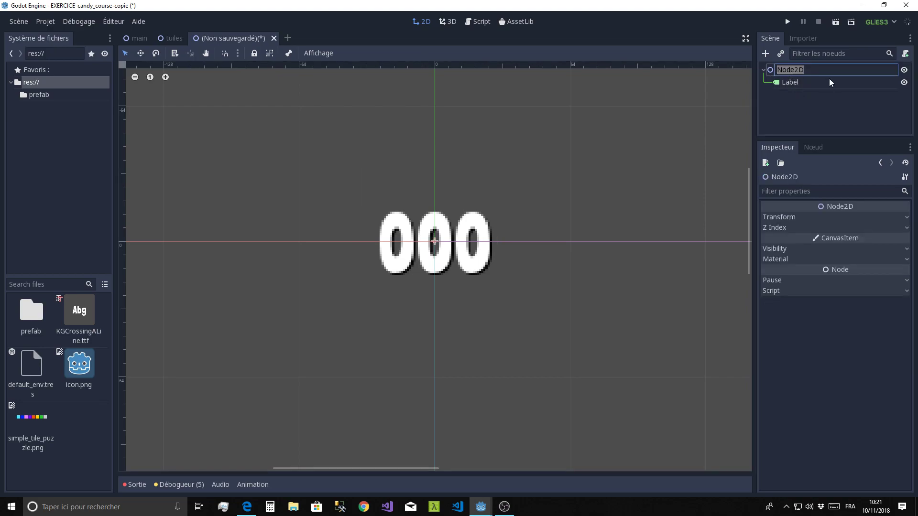
pyautogui.write('lbl')
pyautogui.write('score')
pyautogui.press('Return')
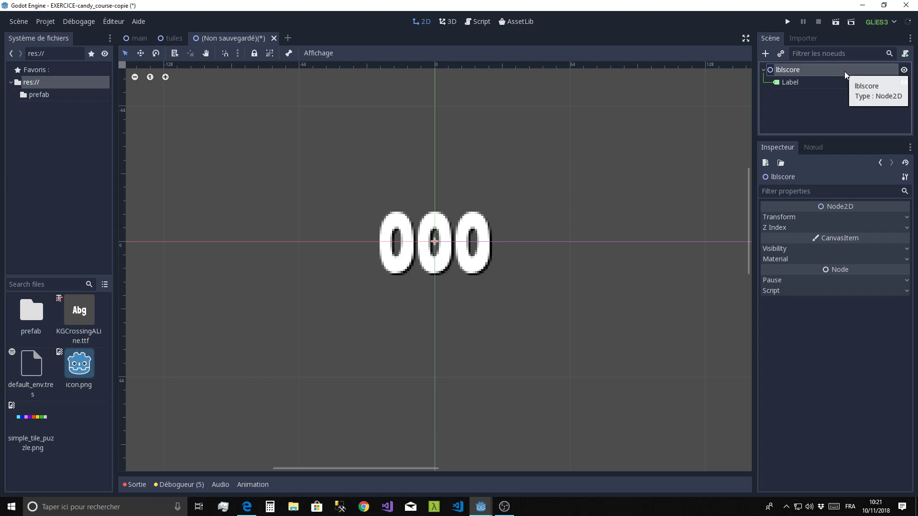
# - Save the scene as prefab/lblscore.tscn and attach a new lblscore.gd script
pyautogui.hotkey('ctrl', 's')
pyautogui.doubleClick(257, 124)
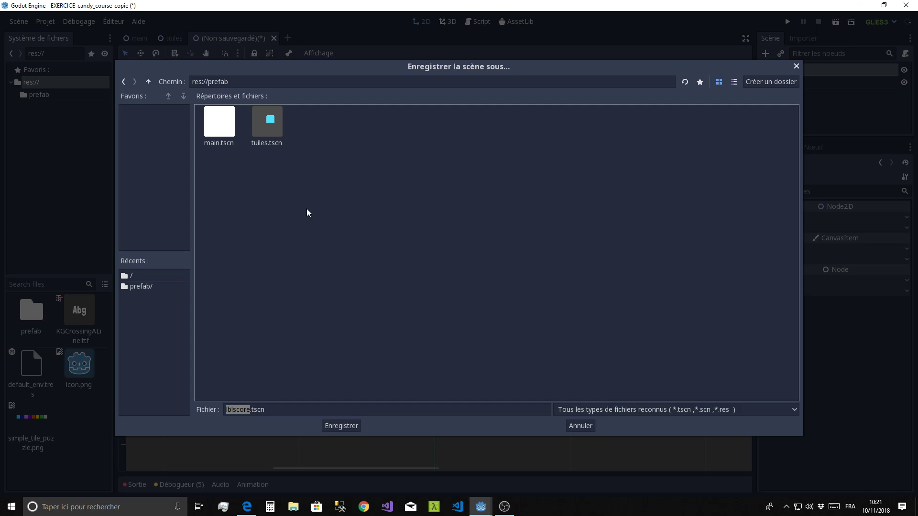
pyautogui.click(340, 427)
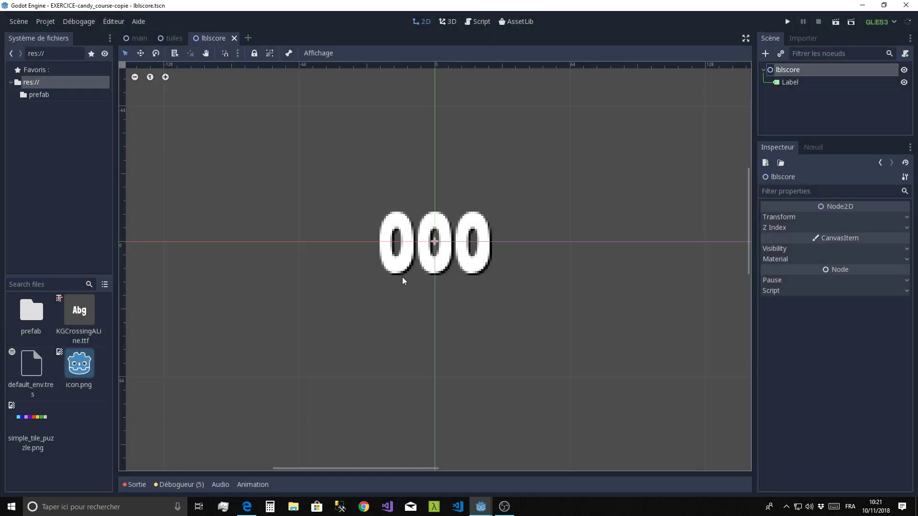
pyautogui.click(905, 54)
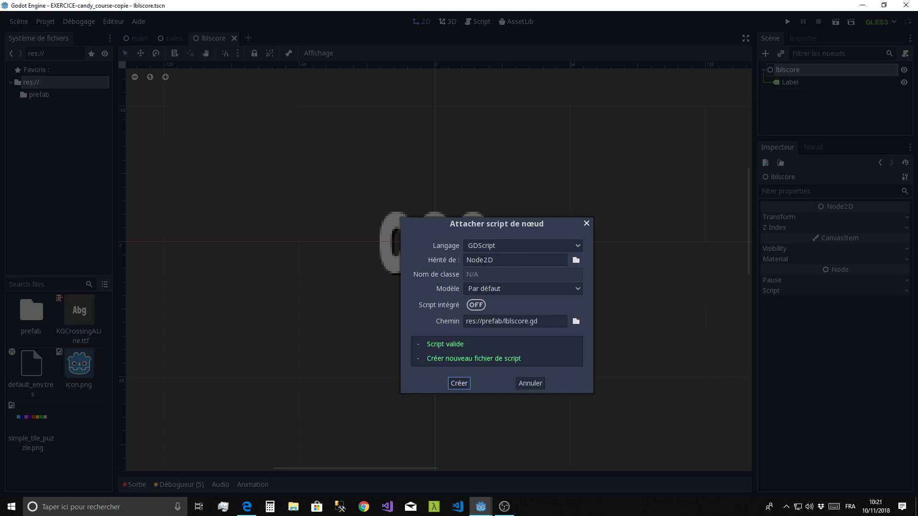
pyautogui.click(462, 383)
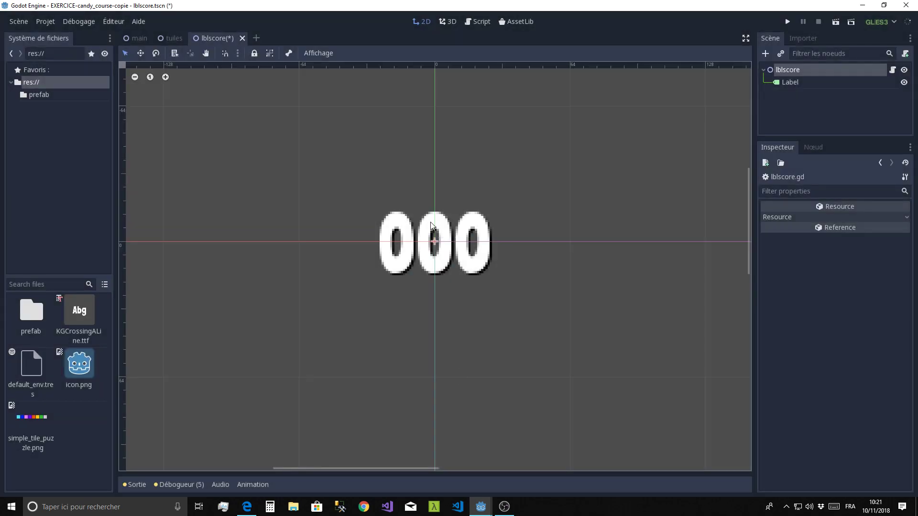
# - Replace the template with func init(pos, value): setting position = pos and $Label.text = str(value)
pyautogui.click(471, 22)
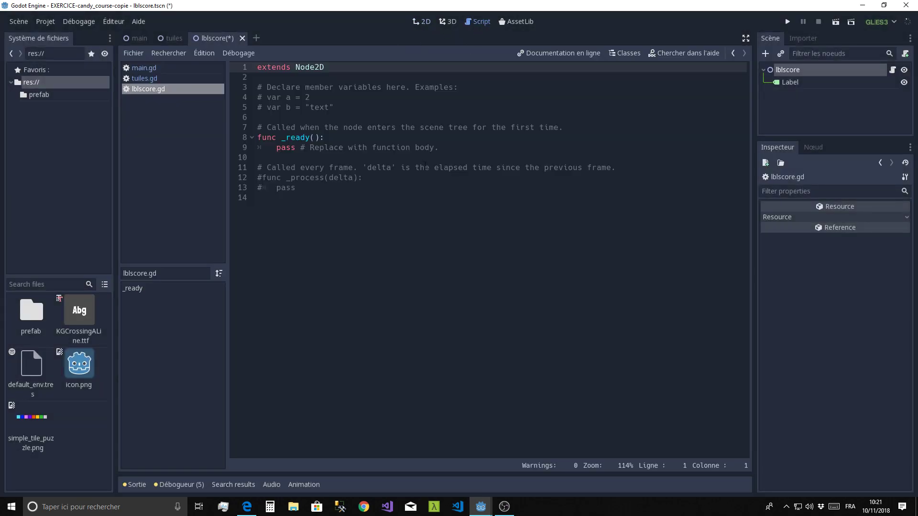
pyautogui.moveTo(330, 205); pyautogui.dragTo(217, 84)
pyautogui.press('BackSpace')
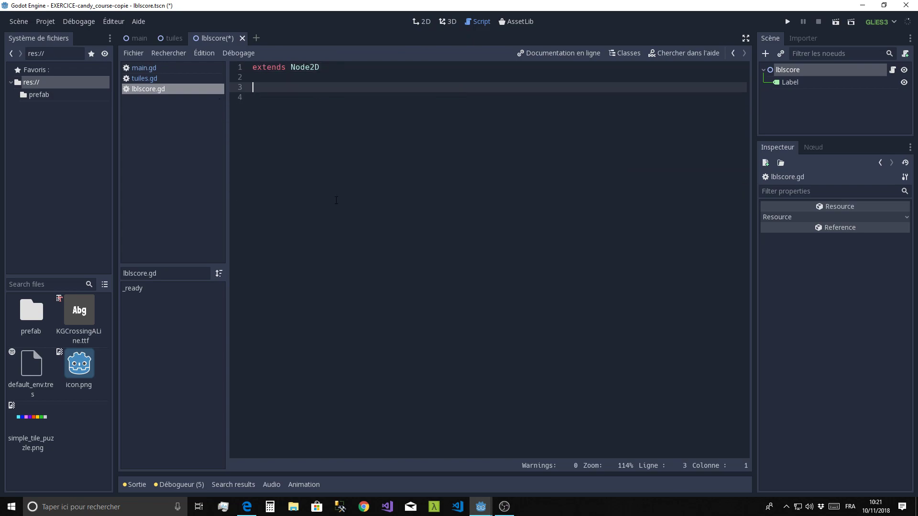
pyautogui.write('func ')
pyautogui.write('init')
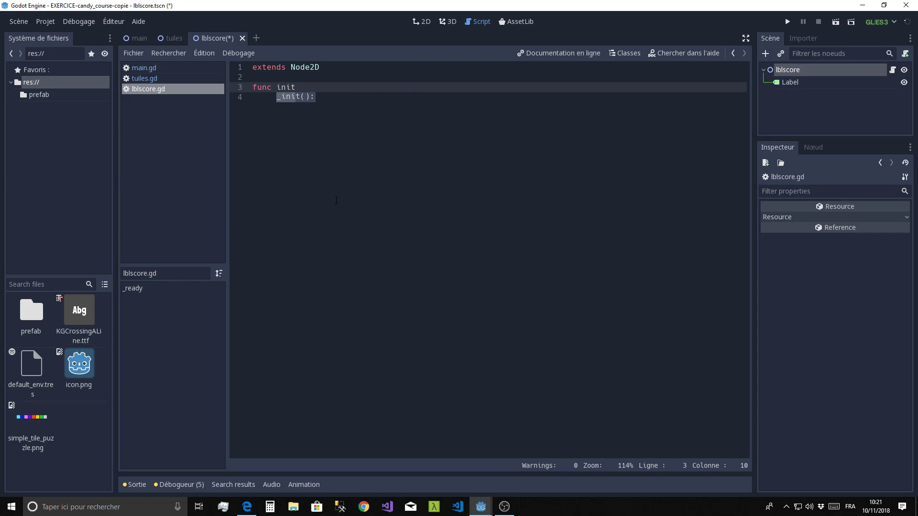
pyautogui.write('(p')
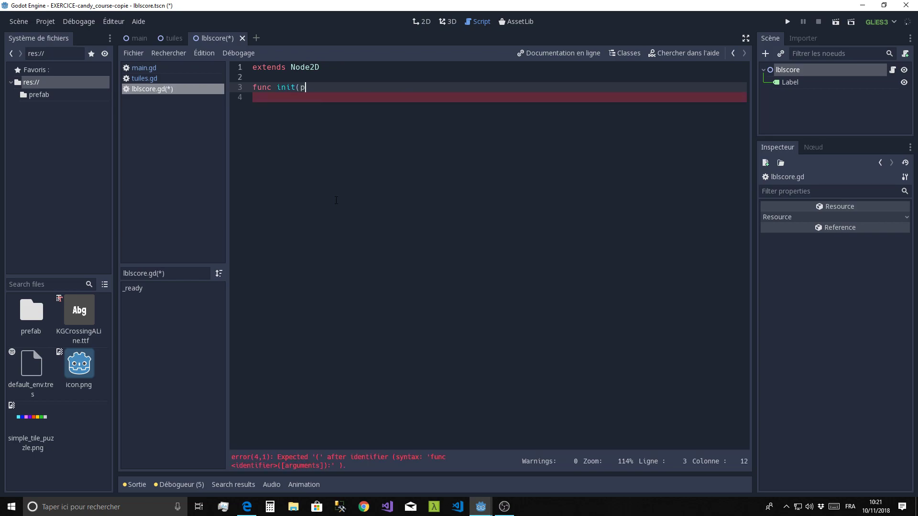
pyautogui.write('os, v')
pyautogui.write('alue)')
pyautogui.write(':')
pyautogui.press('Return')
pyautogui.write('p')
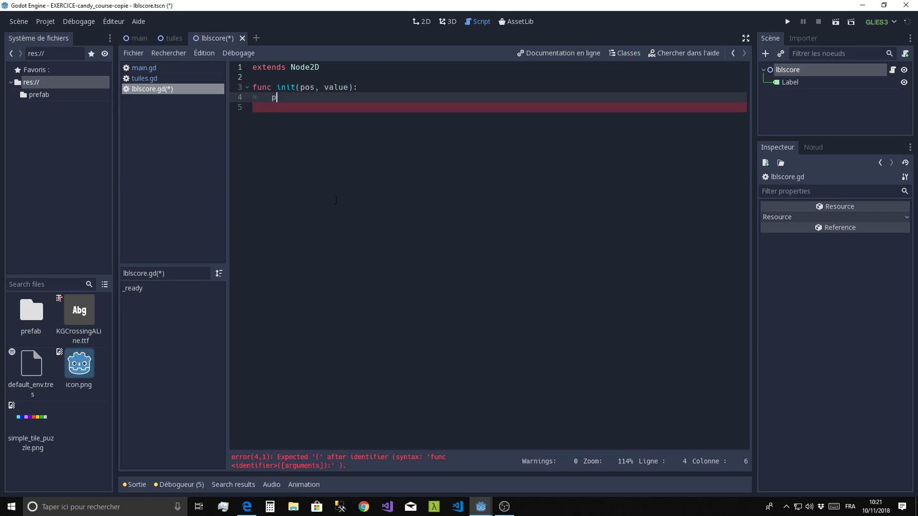
pyautogui.write('osition ')
pyautogui.write('= pos')
pyautogui.press('Return')
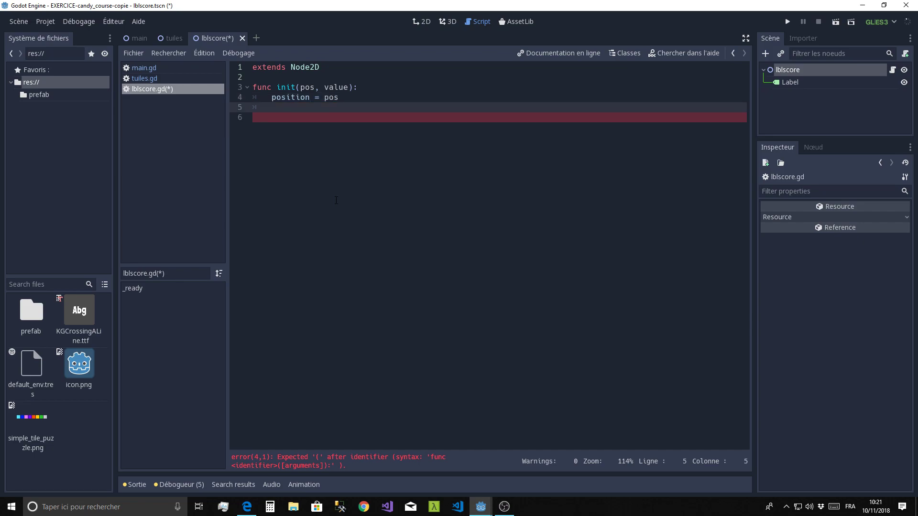
pyautogui.write('$')
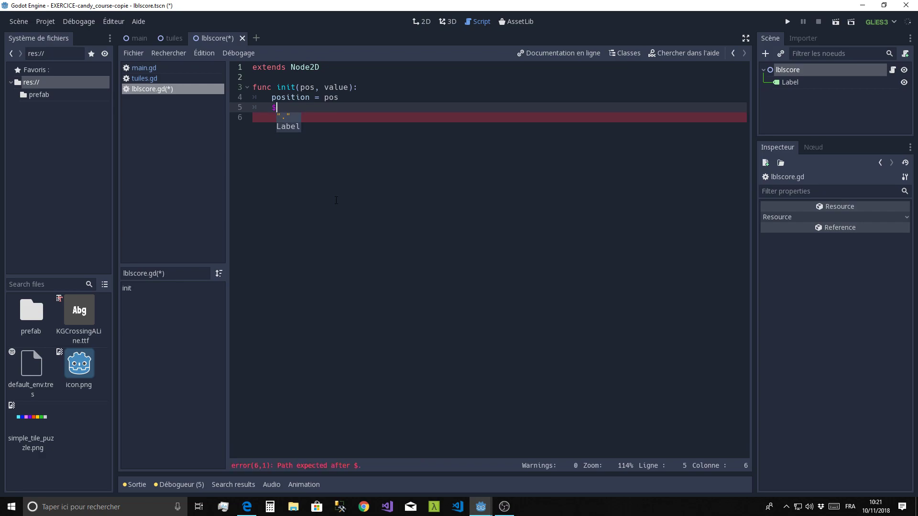
pyautogui.press('Return')
pyautogui.write('.te')
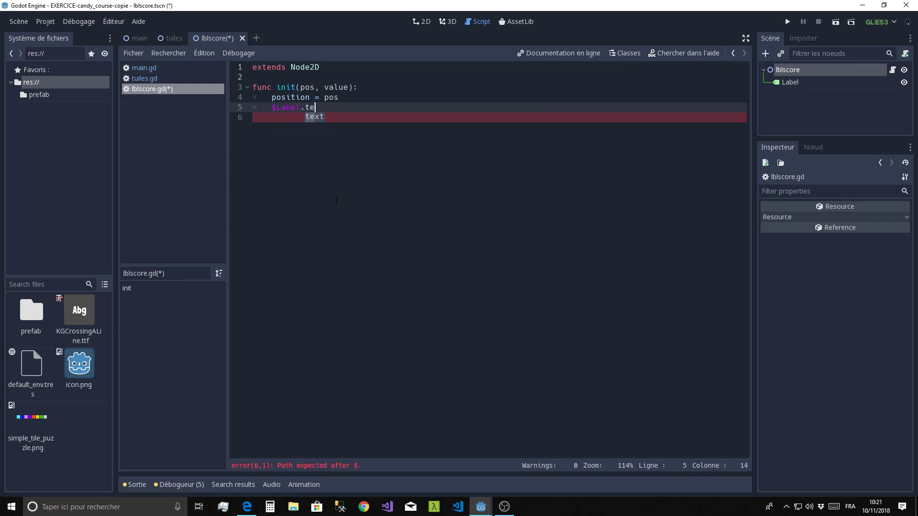
pyautogui.write('xt = str')
pyautogui.write('(valu')
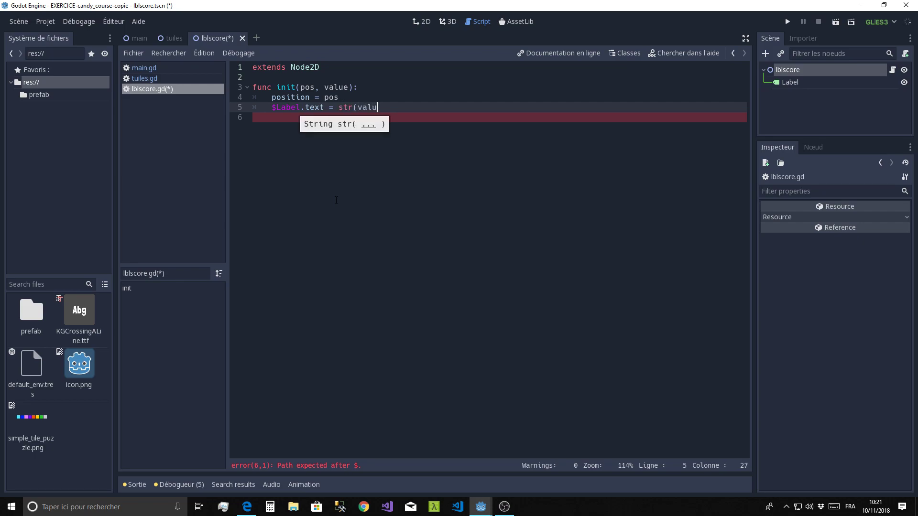
pyautogui.write('e)')
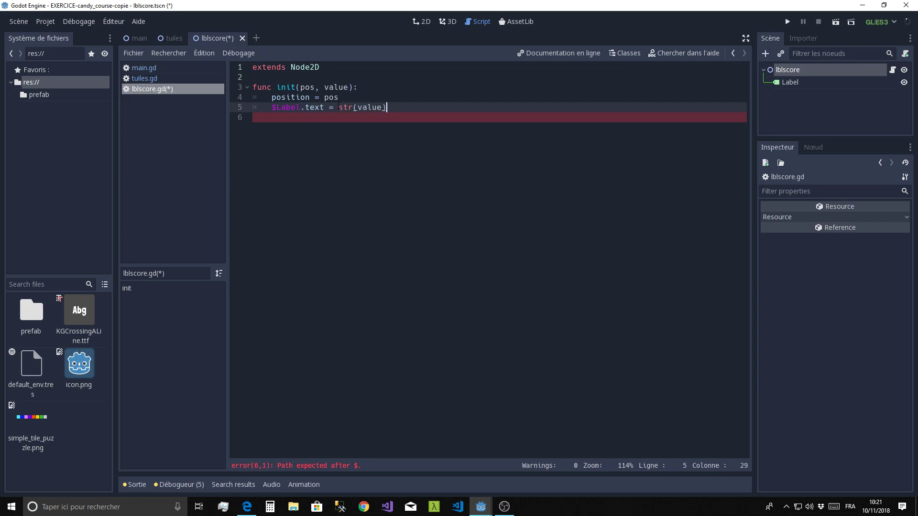
# - Insert an unindented blank line after line 5 of the script
pyautogui.click(388, 114)
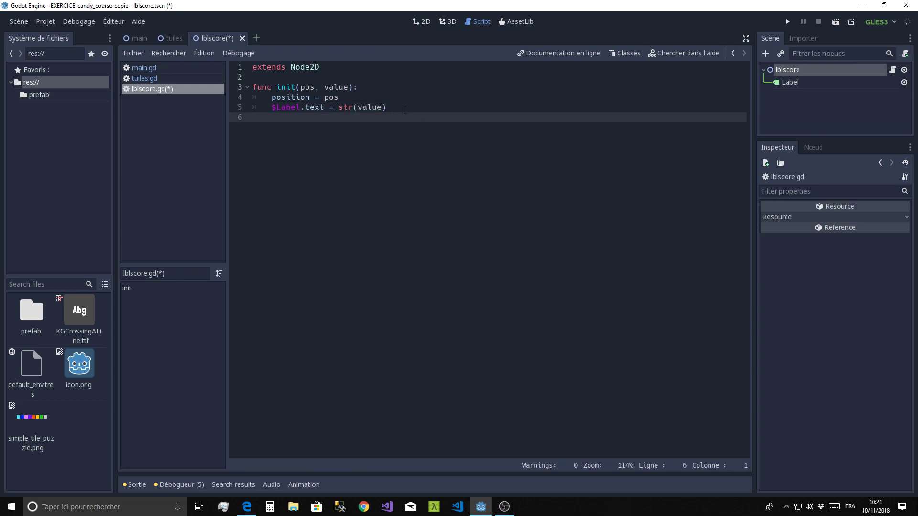
pyautogui.click(405, 111)
pyautogui.press('Return')
pyautogui.press('BackSpace')
pyautogui.click(391, 111)
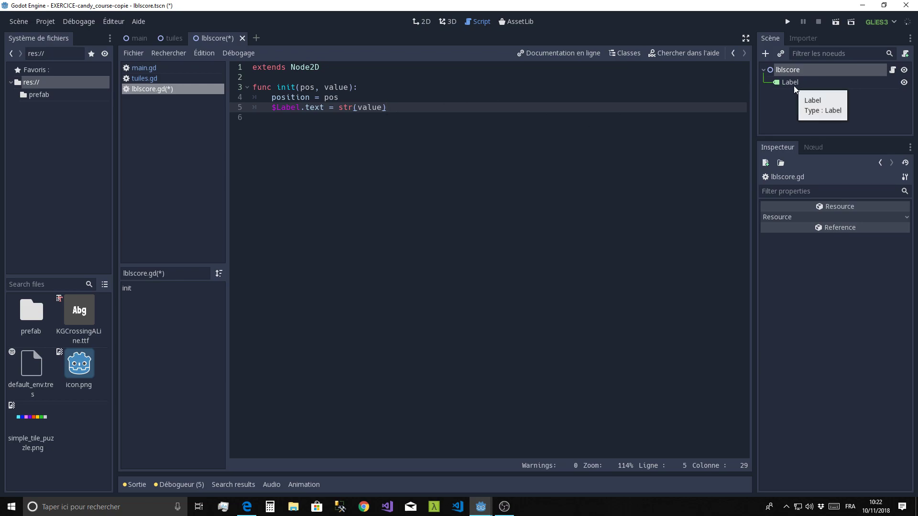
# - From the 2D view, add a Tween node under lblscore, beside its Label
pyautogui.click(789, 73)
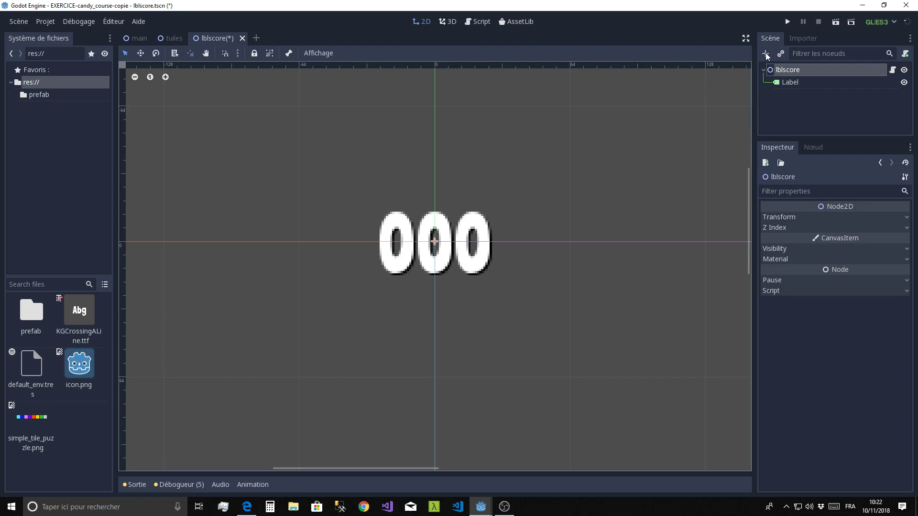
pyautogui.click(765, 53)
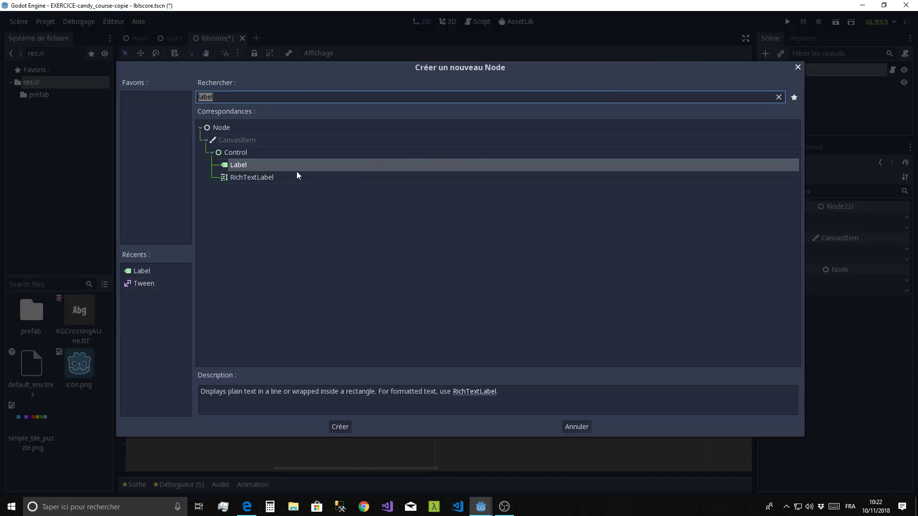
pyautogui.write('tween')
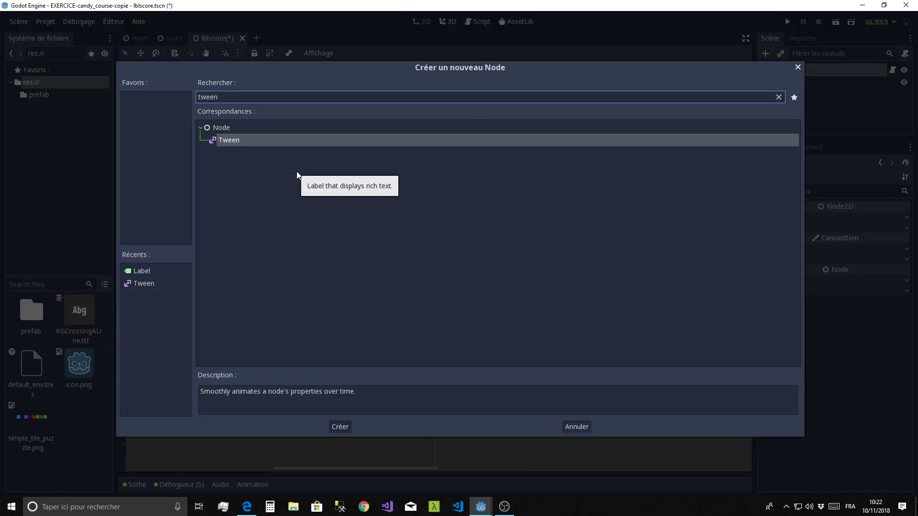
pyautogui.press('Return')
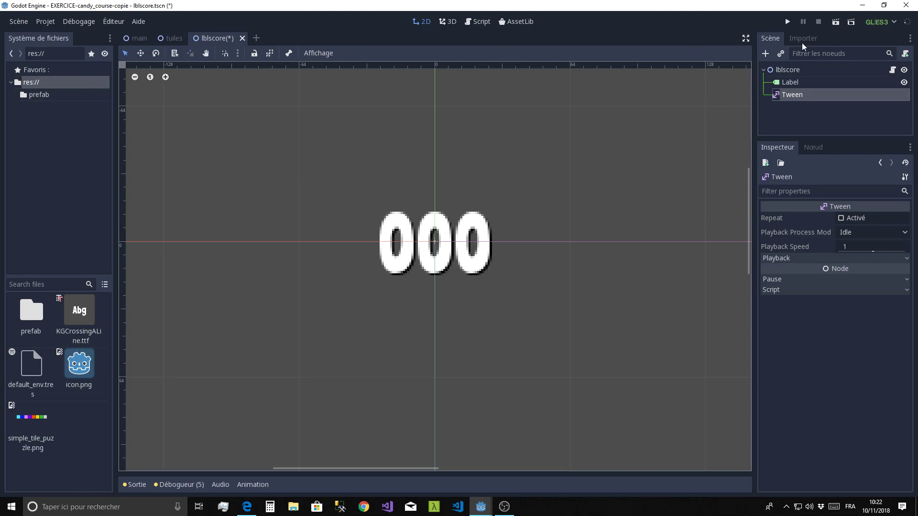
# - Copy the two tween position lines from bouge in tuiles.gd, then return to lblscore.gd
pyautogui.click(477, 21)
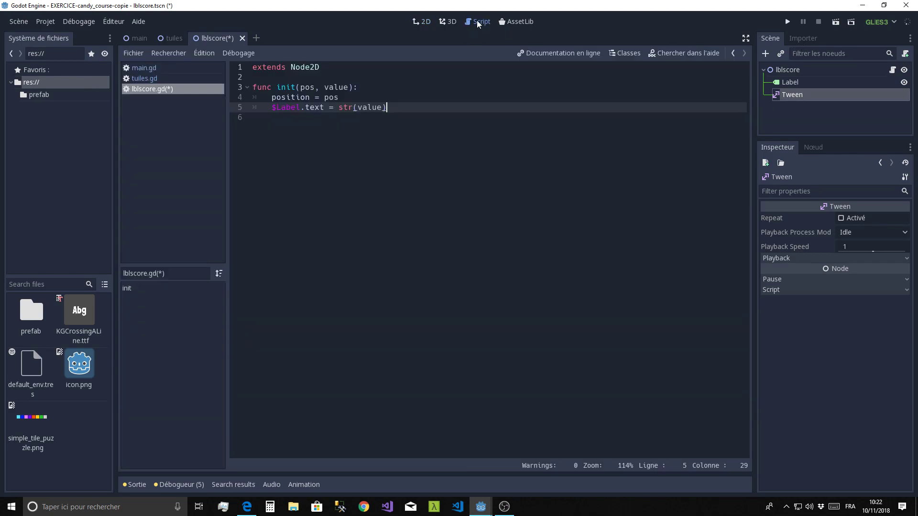
pyautogui.click(145, 80)
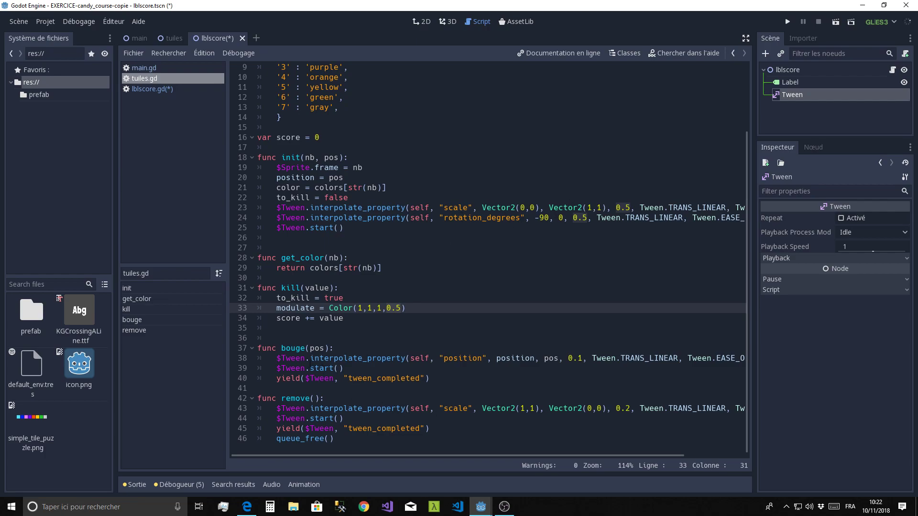
pyautogui.moveTo(276, 359); pyautogui.dragTo(468, 372)
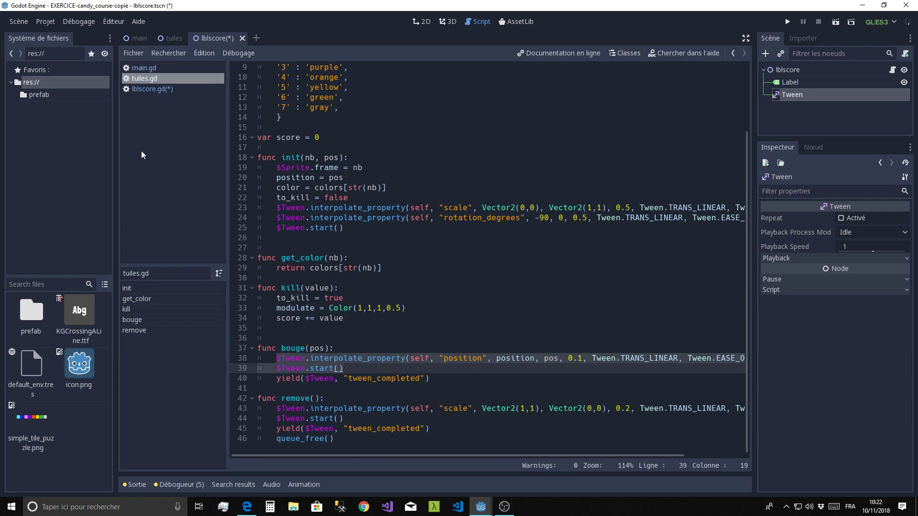
pyautogui.click(149, 90)
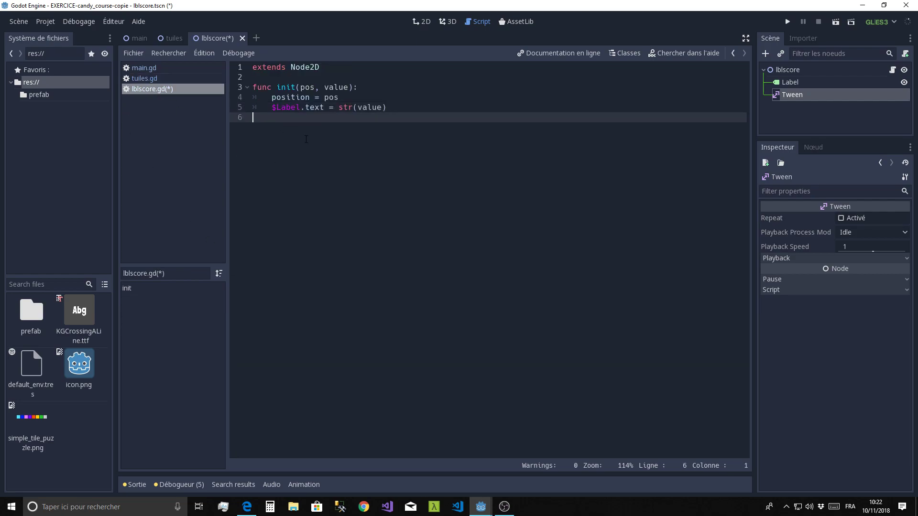
# - Paste the tween lines into init, indent them, and make the start value pos
pyautogui.write('$Tween.interpolate_property(self, "position", position, pos, 0.1, Tween.TRANS_LINEAR, Tween.EASE_OUT) \t$Tween.start()')
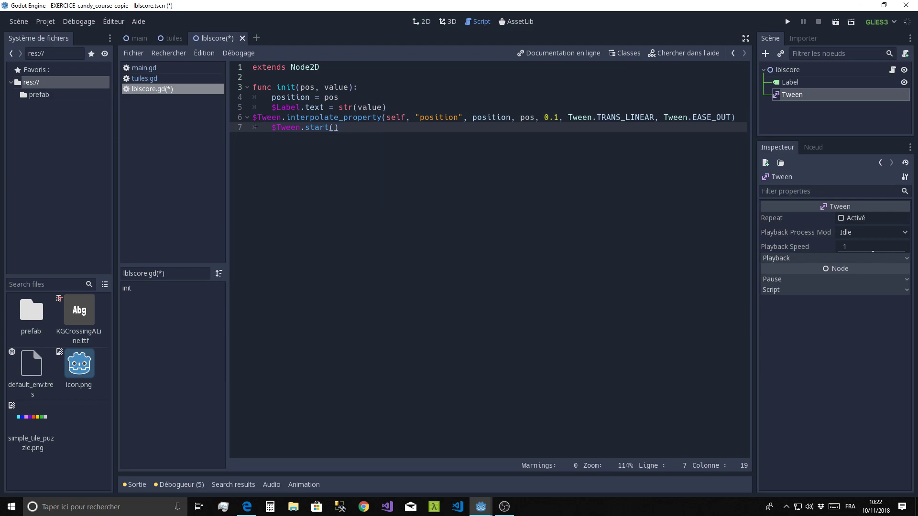
pyautogui.click(256, 121)
pyautogui.press('Tab')
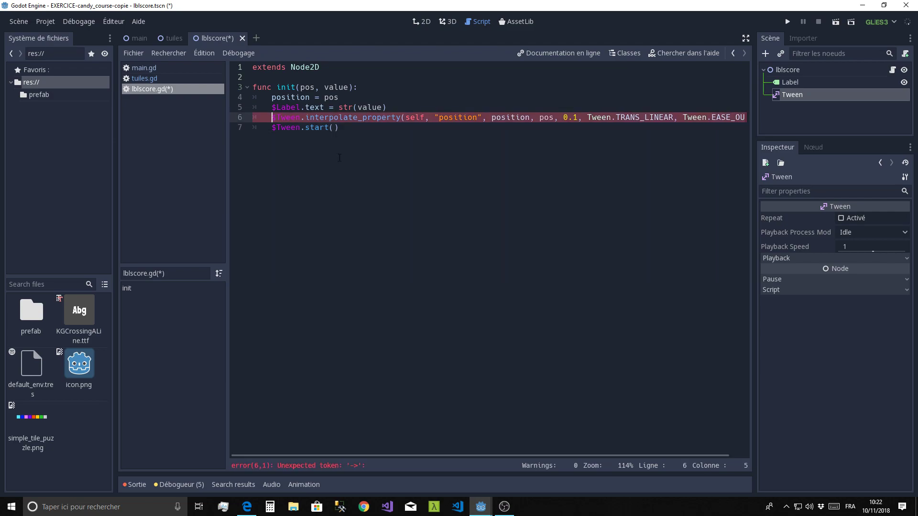
pyautogui.click(506, 118)
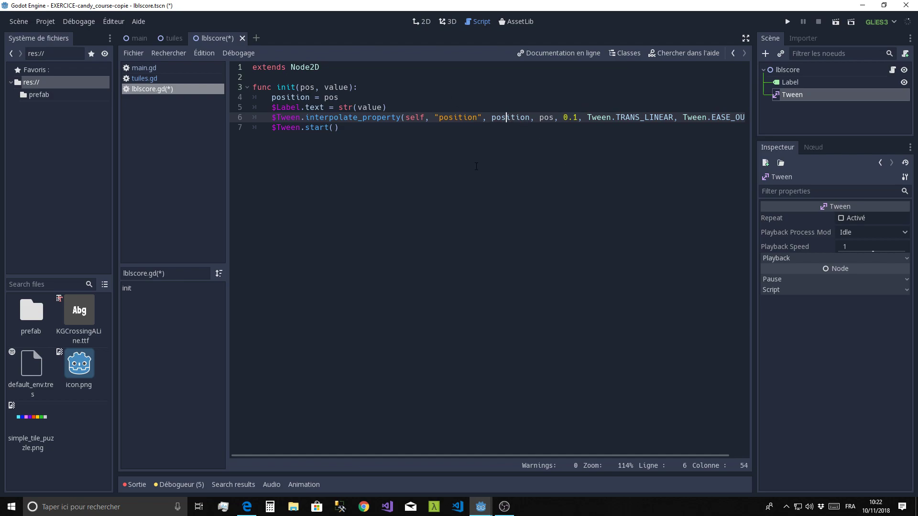
pyautogui.doubleClick(505, 117)
pyautogui.write('pos')
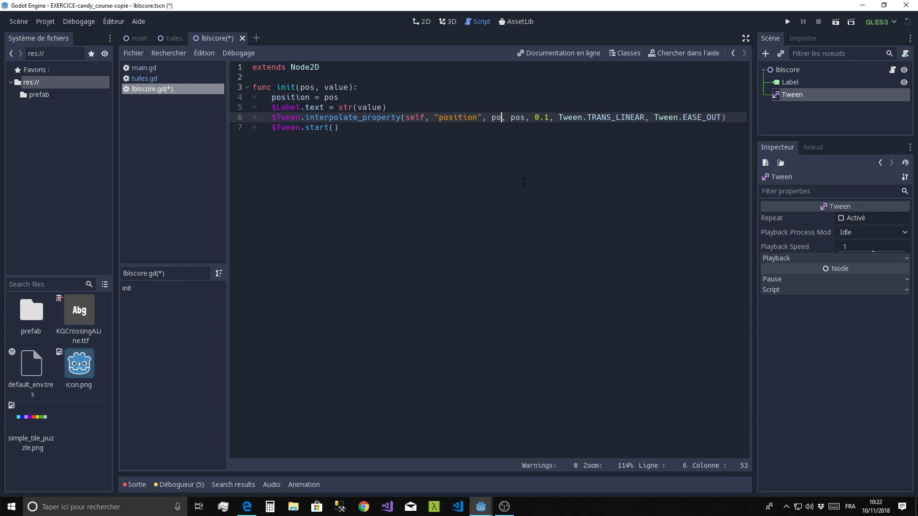
pyautogui.click(447, 168)
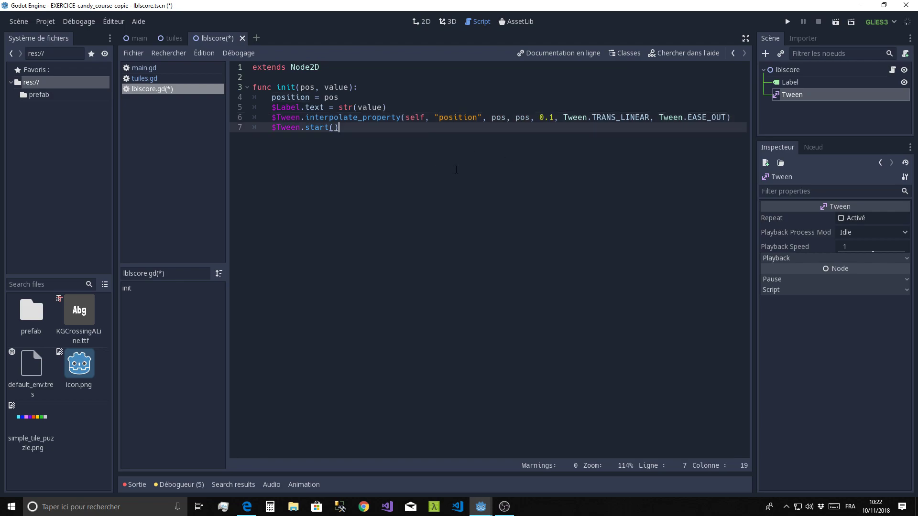
# - Set the tween's end value to Vector2(pos.x, pos.y -64) and its duration to 1
pyautogui.click(515, 118)
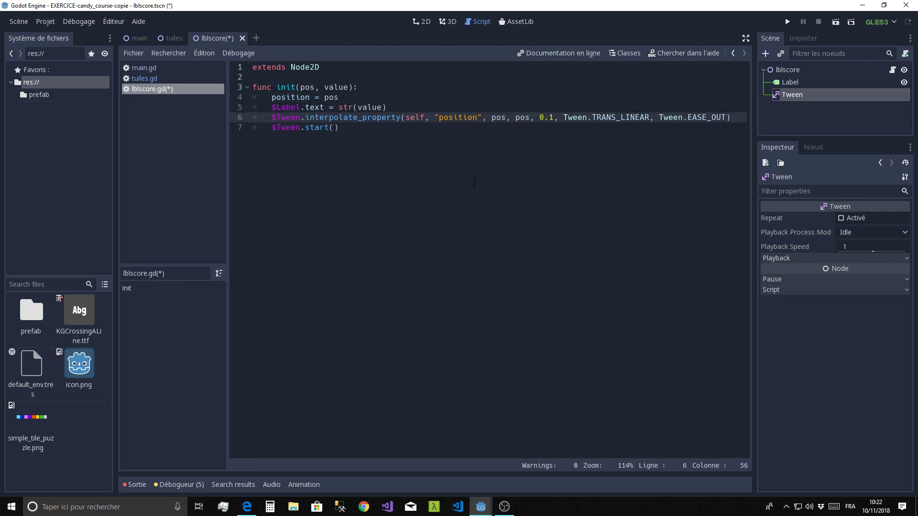
pyautogui.write('Vector')
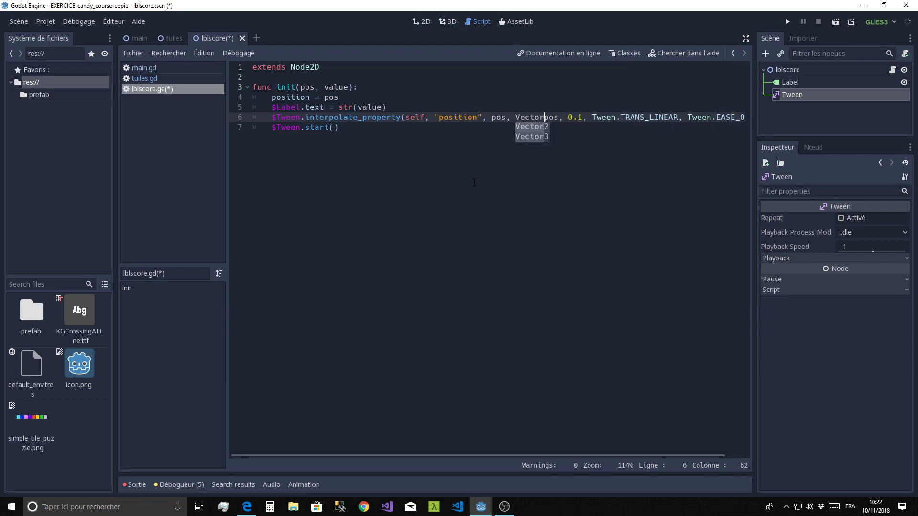
pyautogui.write('2')
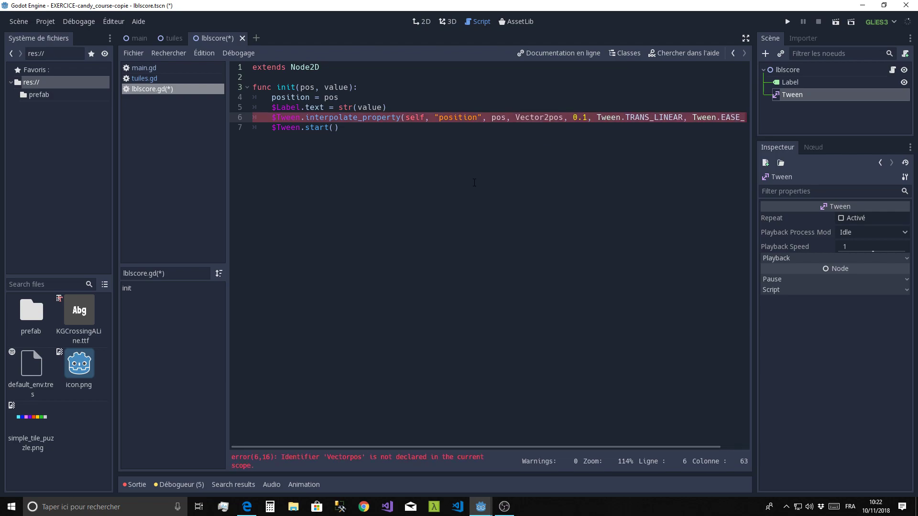
pyautogui.write('(')
pyautogui.press('Right')
pyautogui.press('Right')
pyautogui.press('Right')
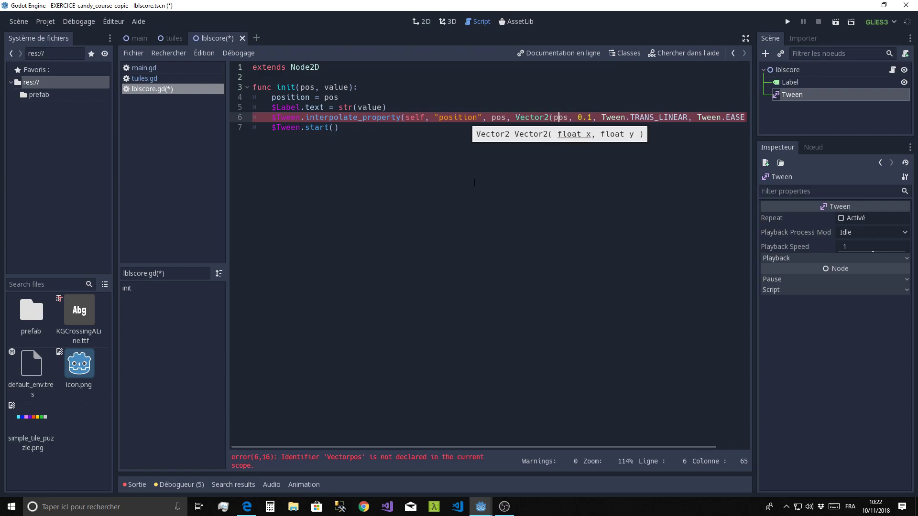
pyautogui.write('.x, ')
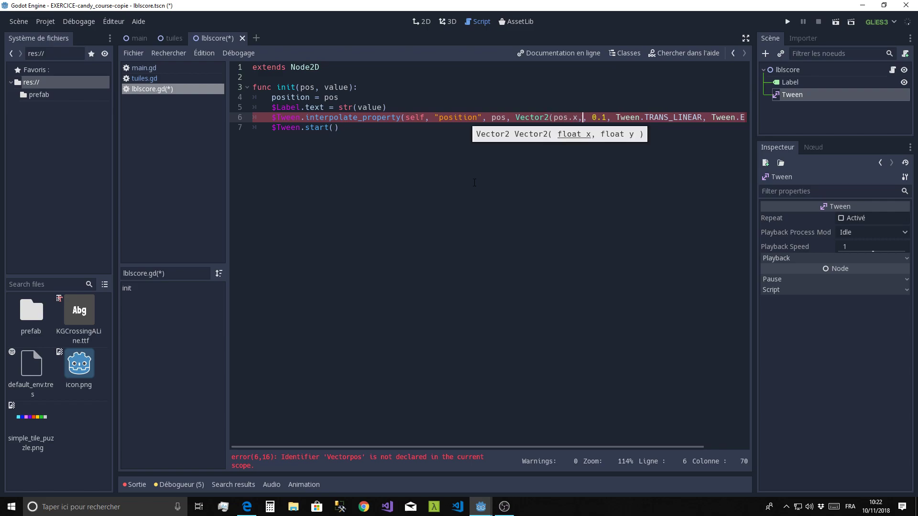
pyautogui.write('pos.')
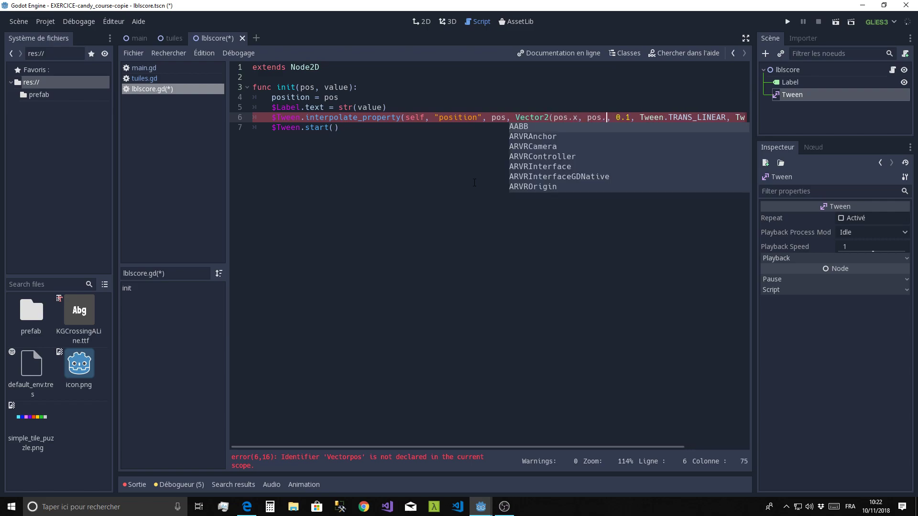
pyautogui.write('y -')
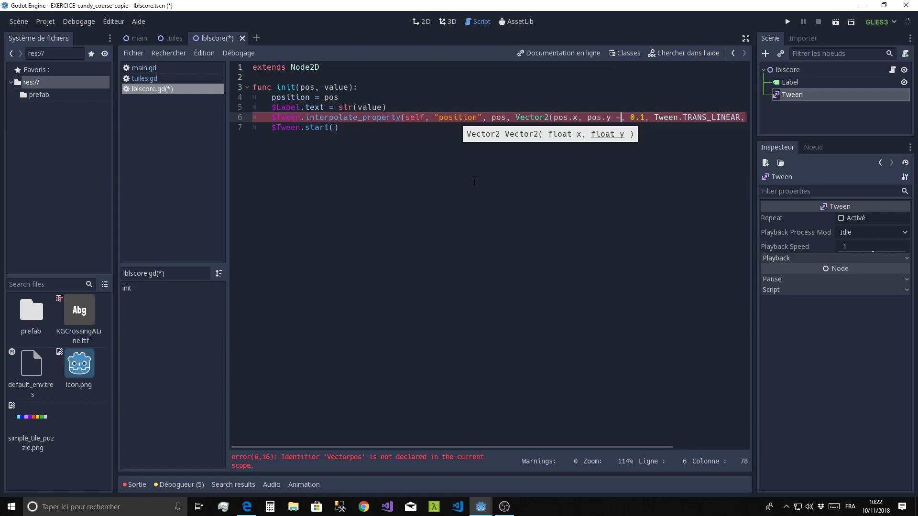
pyautogui.write('64')
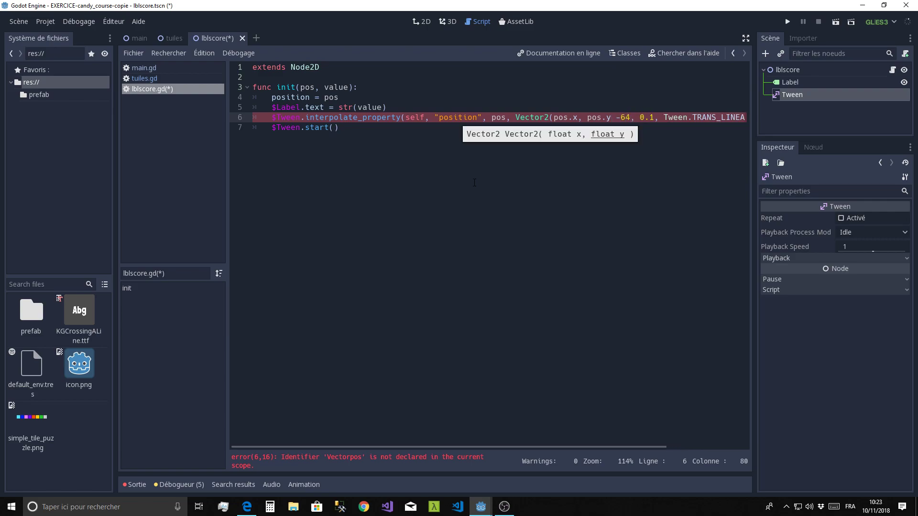
pyautogui.write(')')
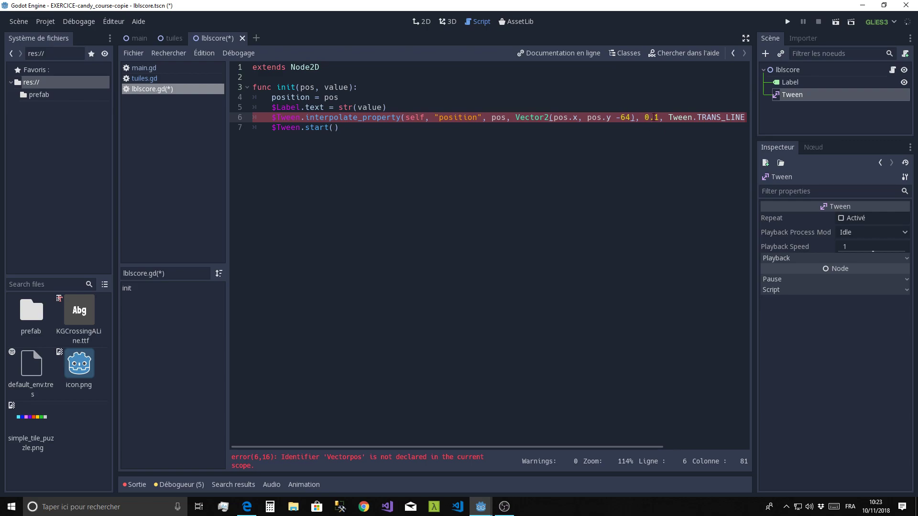
pyautogui.click(658, 117)
pyautogui.moveTo(645, 118); pyautogui.dragTo(658, 117)
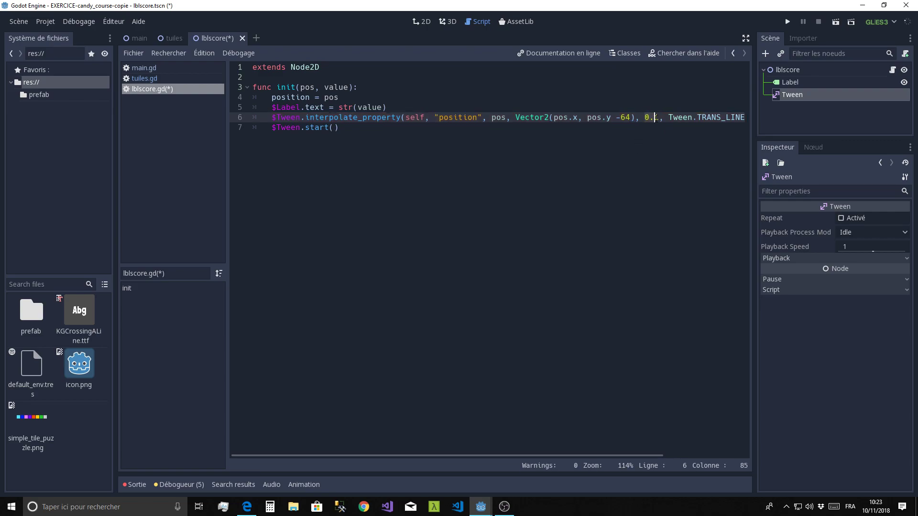
pyautogui.write('1')
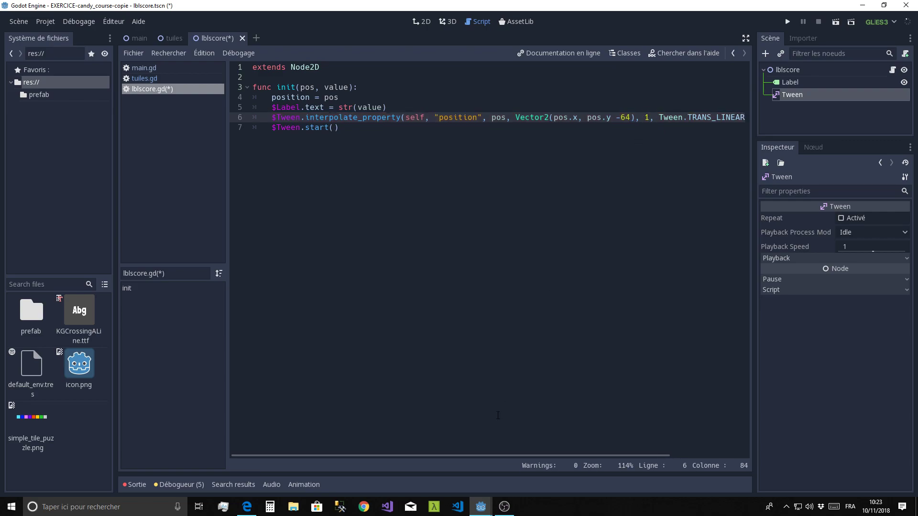
# - Wrap the interpolate_property call after "position" onto an indented second line
pyautogui.moveTo(508, 456)
pyautogui.mouseDown()
pyautogui.moveTo(587, 445)
pyautogui.moveTo(507, 138)
pyautogui.mouseUp()
pyautogui.click(484, 117)
pyautogui.press('Return')
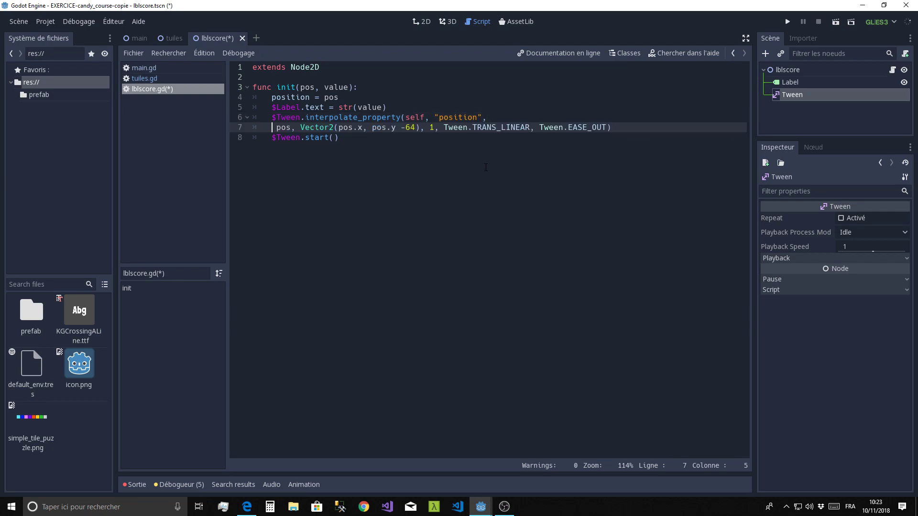
pyautogui.press('BackSpace')
pyautogui.press('Tab')
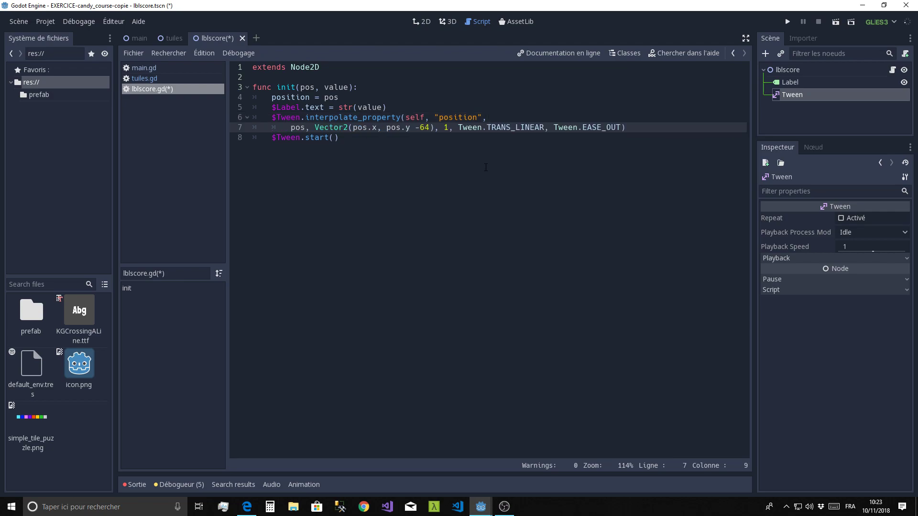
pyautogui.click(470, 163)
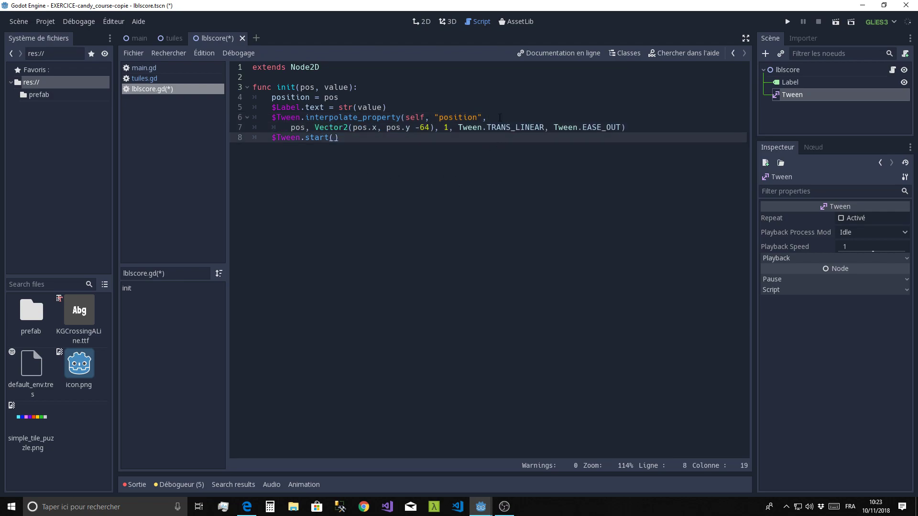
pyautogui.click(636, 128)
pyautogui.press('Return')
pyautogui.press('Return')
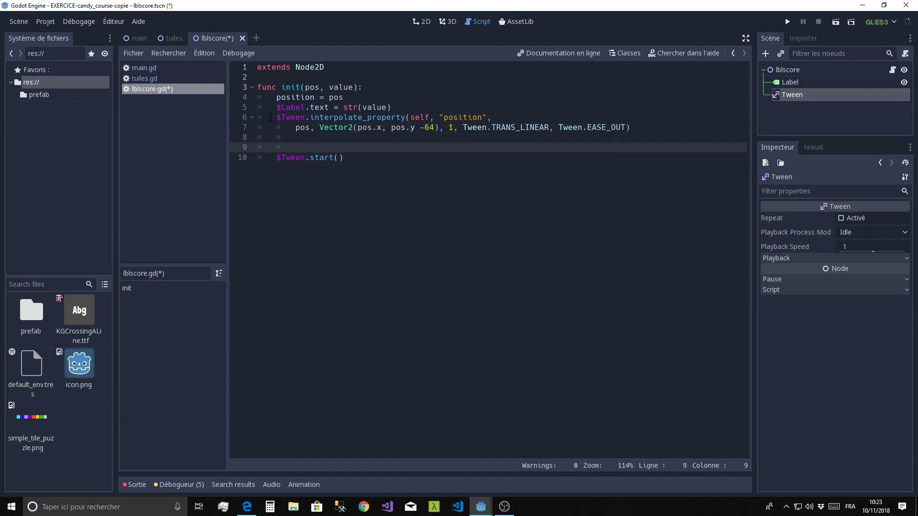
# - Copy the scale interpolate_property line from tuiles.gd and paste it into lblscore.gd
pyautogui.click(144, 78)
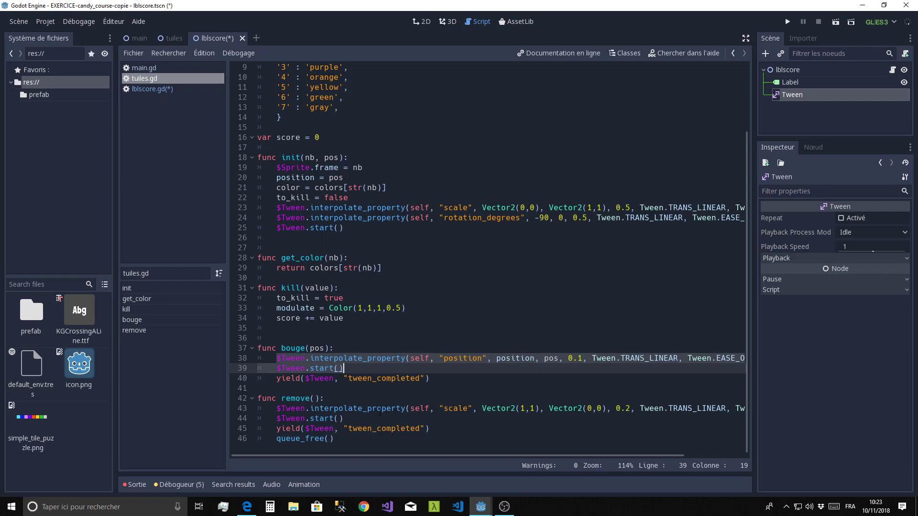
pyautogui.moveTo(276, 410); pyautogui.dragTo(786, 410)
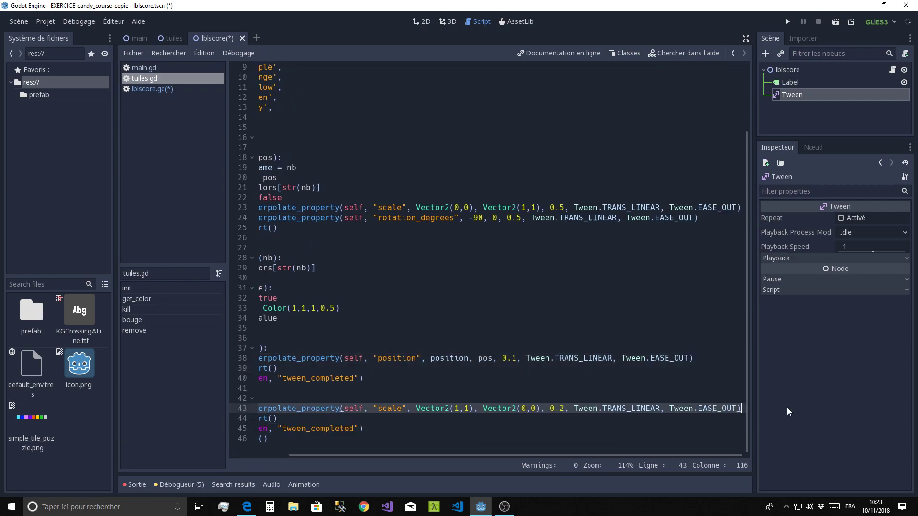
pyautogui.click(153, 92)
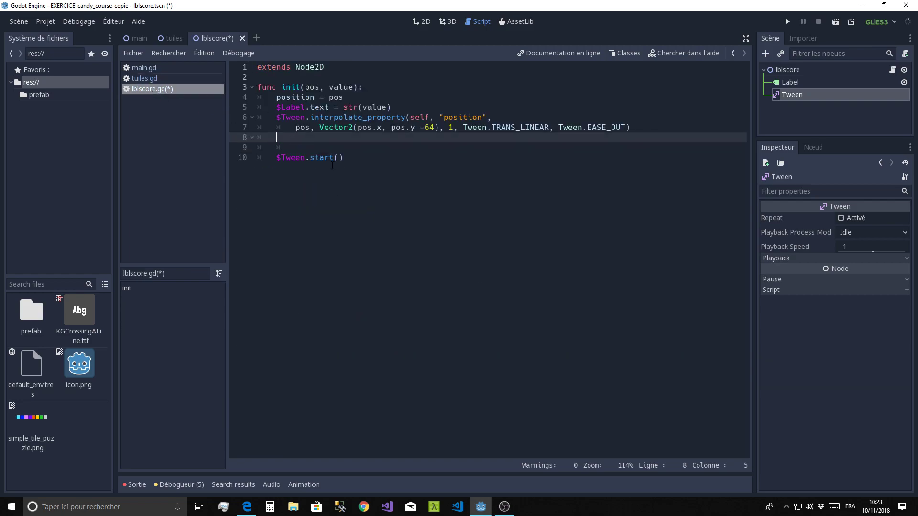
pyautogui.hotkey('ctrl', 'v')
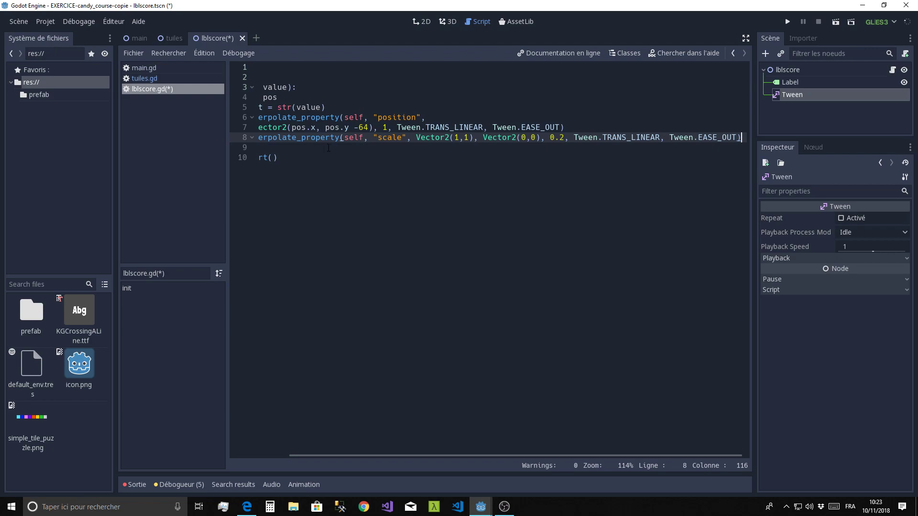
# - Split the scale tween onto two indented lines and add a 0.8 delay argument
pyautogui.hotkey('ctrl', 'Left')
pyautogui.hotkey('ctrl', 'Left')
pyautogui.hotkey('ctrl', 'Left')
pyautogui.press('Left')
pyautogui.press('Return')
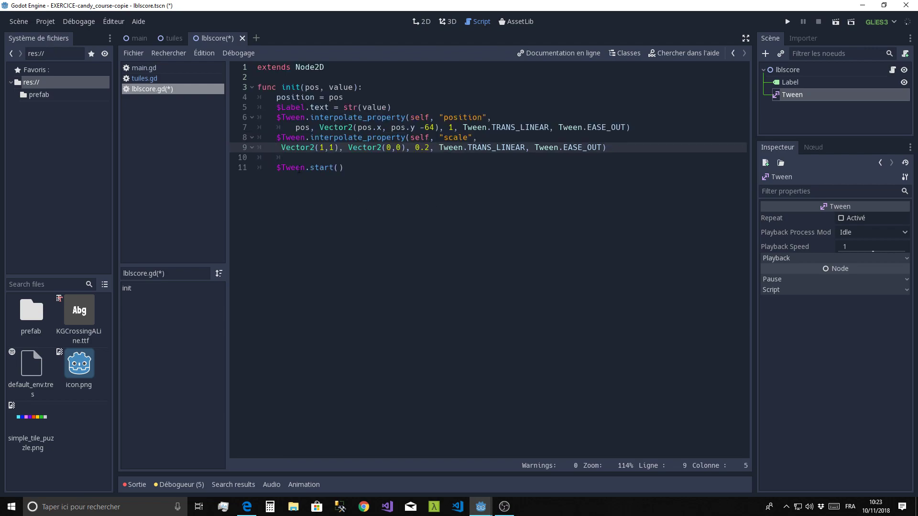
pyautogui.press('Delete')
pyautogui.press('Tab')
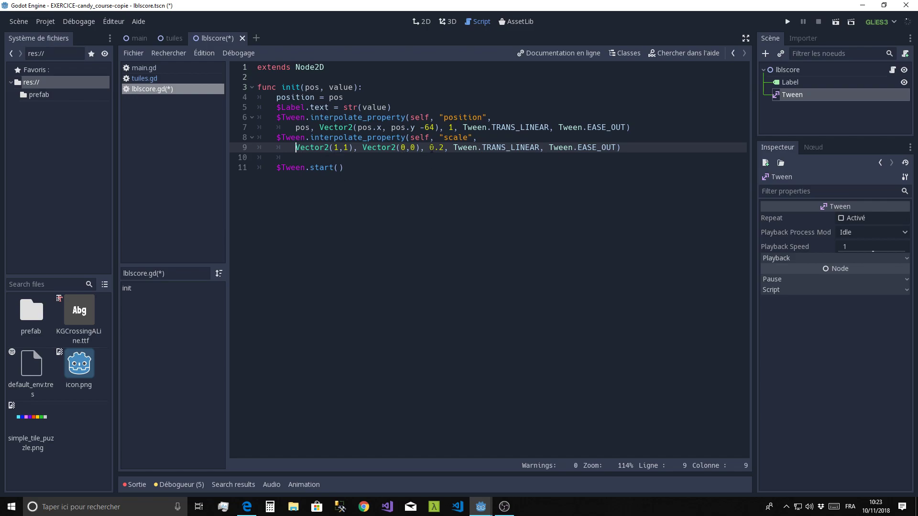
pyautogui.click(614, 148)
pyautogui.write(', 0')
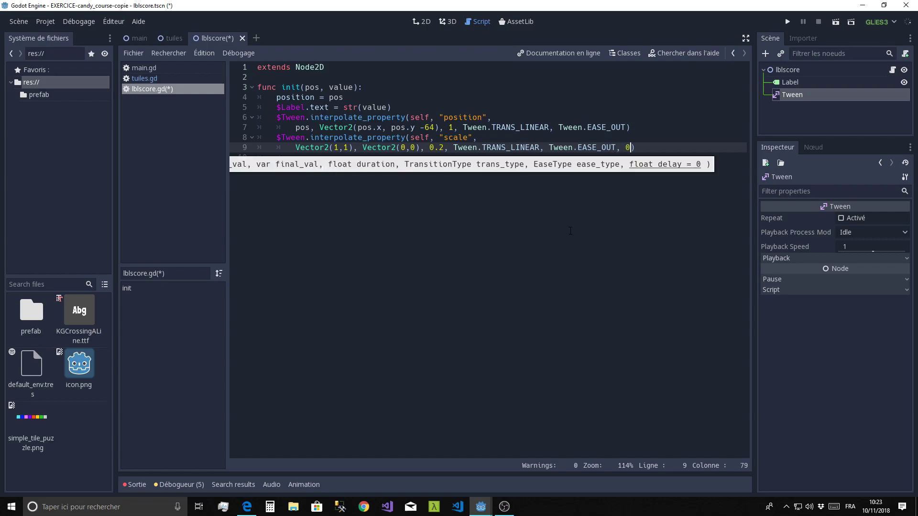
pyautogui.write('.8')
pyautogui.press('End')
# - Put $Tween.start() on the line directly after the scale tween
pyautogui.press('Return')
pyautogui.press('Return')
pyautogui.press('BackSpace')
pyautogui.write('$Tween.start()')
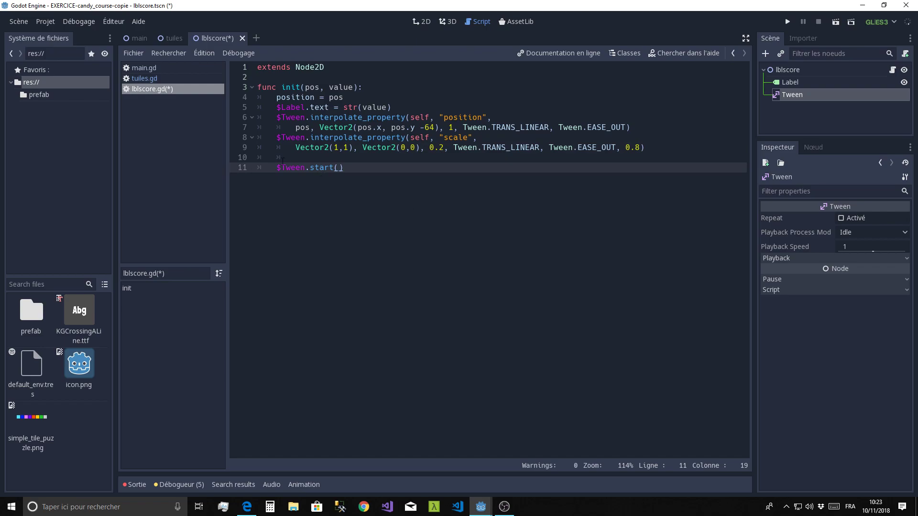
pyautogui.click(231, 155)
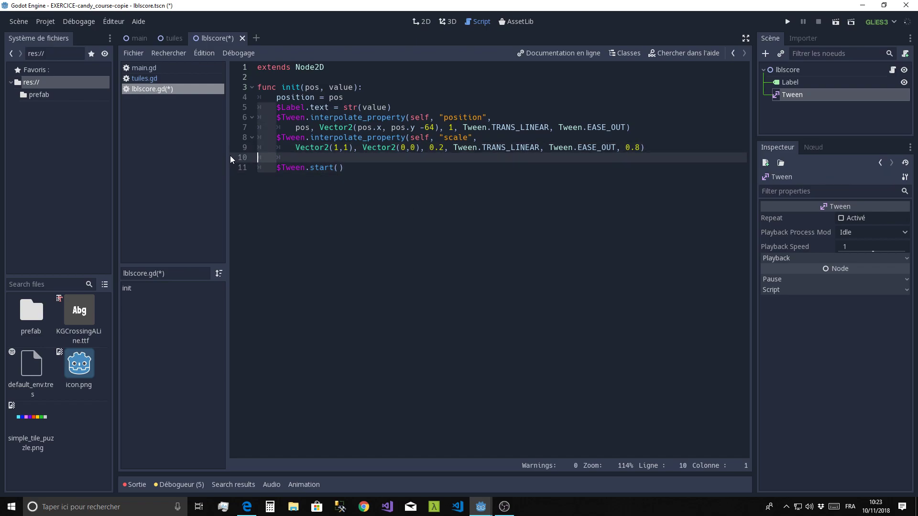
pyautogui.press('Delete')
pyautogui.press('End')
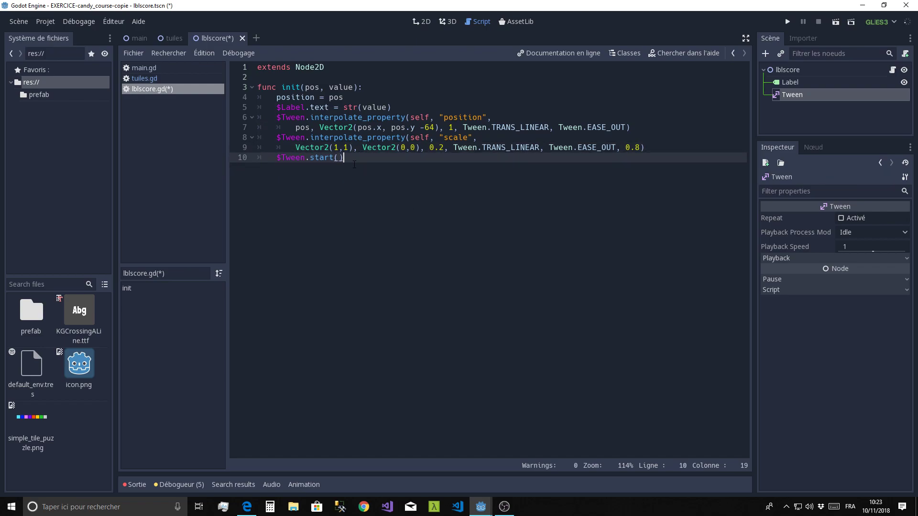
pyautogui.press('Return')
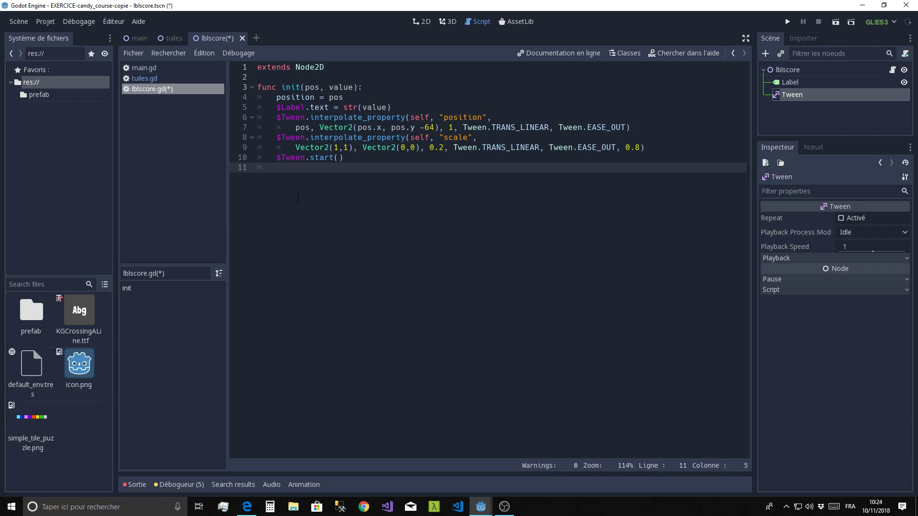
# - Remove the extra empty line at the end of lblscore.gd
pyautogui.press('Up')
pyautogui.press('End')
pyautogui.press('Return')
pyautogui.click(229, 167)
pyautogui.press('BackSpace')
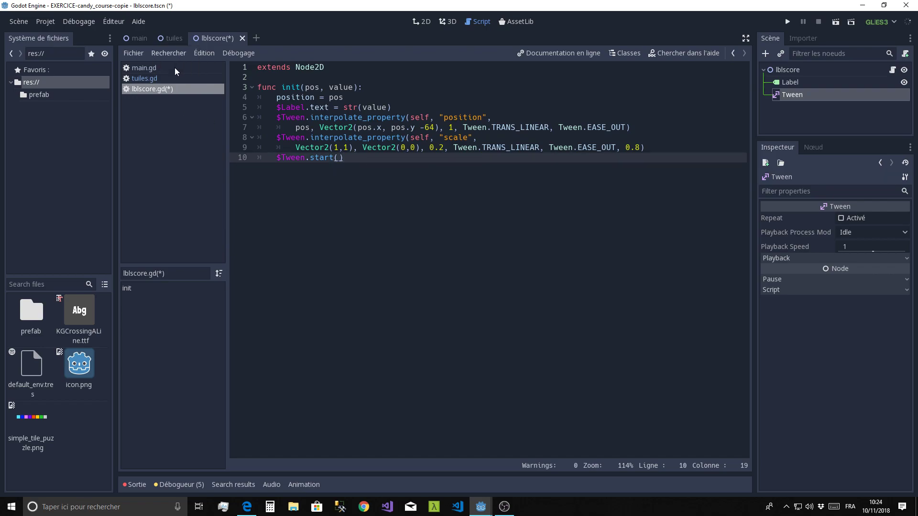
# - Open main.gd at destroy, then scroll to check_match's kill(3), kill(2) and kill(1) calls
pyautogui.click(149, 68)
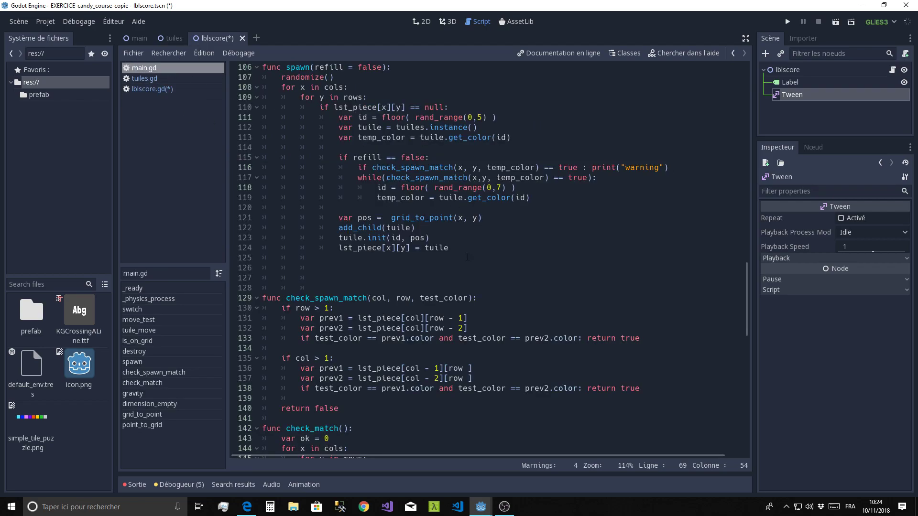
pyautogui.click(134, 352)
pyautogui.scroll(-5, 460, 282)
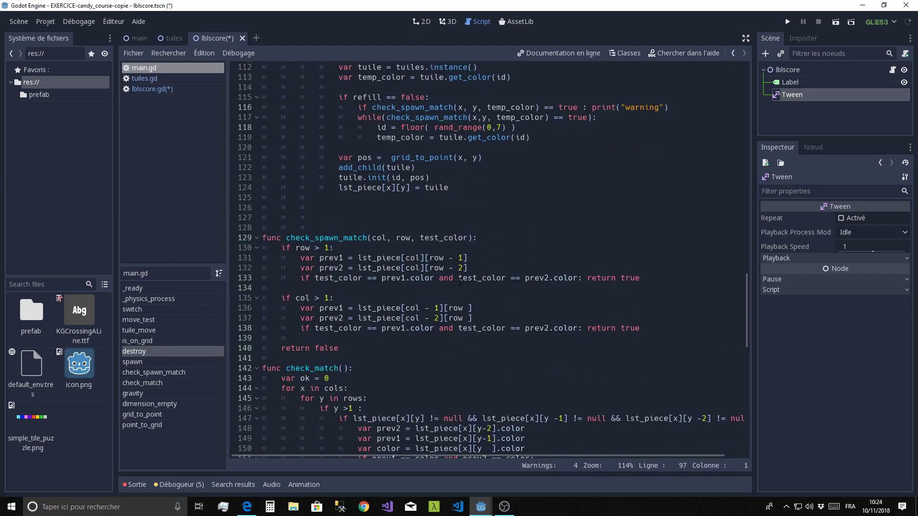
pyautogui.scroll(4, 460, 282)
pyautogui.scroll(4, 461, 258)
pyautogui.scroll(1, 464, 233)
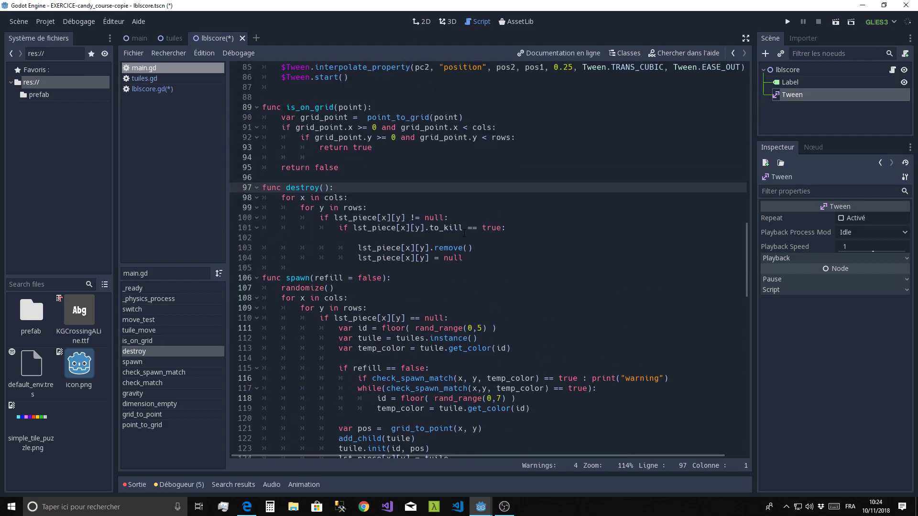
pyautogui.scroll(-1, 463, 233)
pyautogui.scroll(-6, 471, 244)
pyautogui.scroll(-3, 478, 256)
pyautogui.scroll(-4, 486, 268)
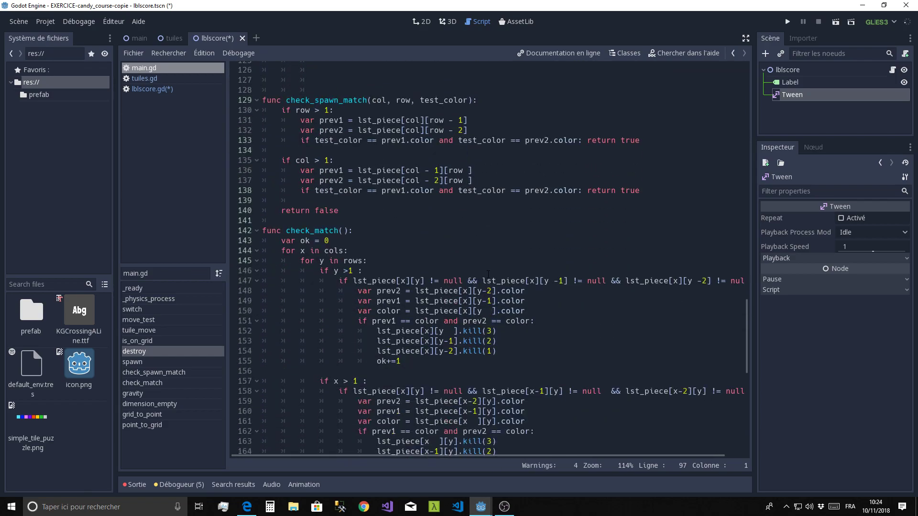
pyautogui.scroll(-1, 488, 273)
pyautogui.scroll(-1, 504, 266)
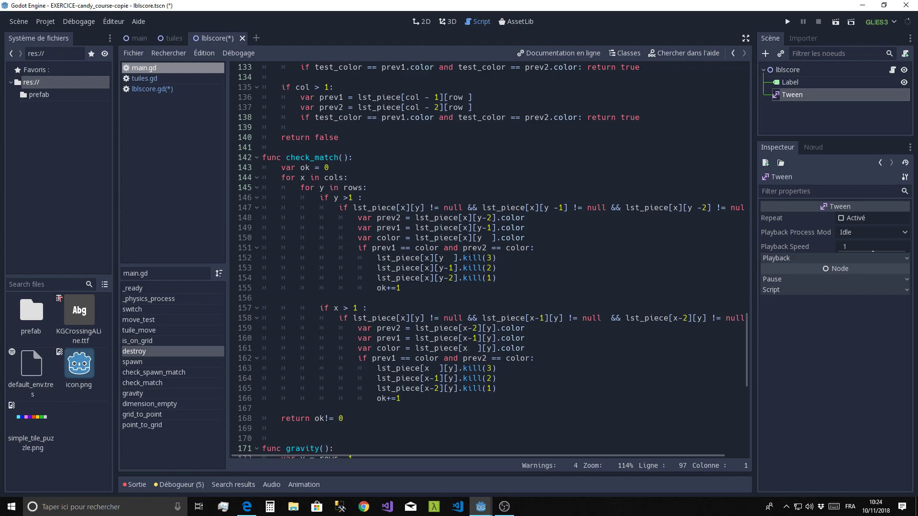
pyautogui.click(492, 258)
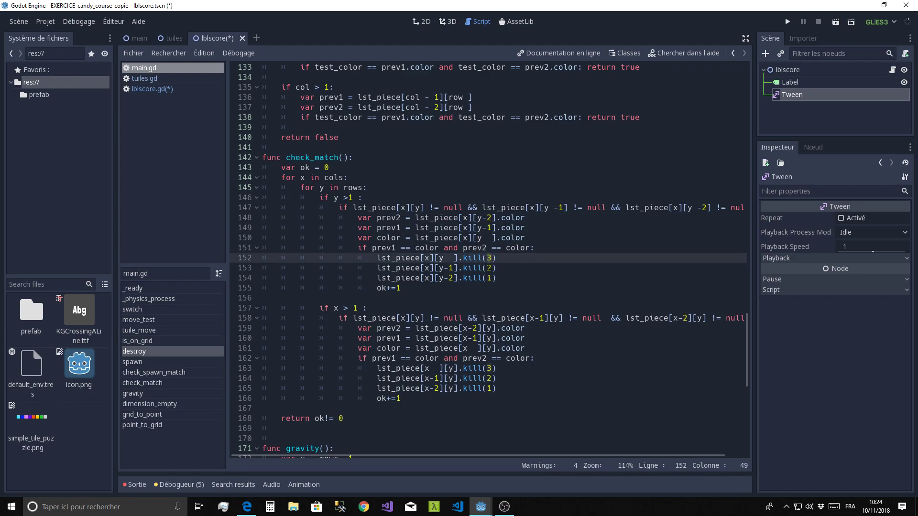
pyautogui.press('BackSpace')
pyautogui.write('"')
pyautogui.write('X"')
pyautogui.click(491, 267)
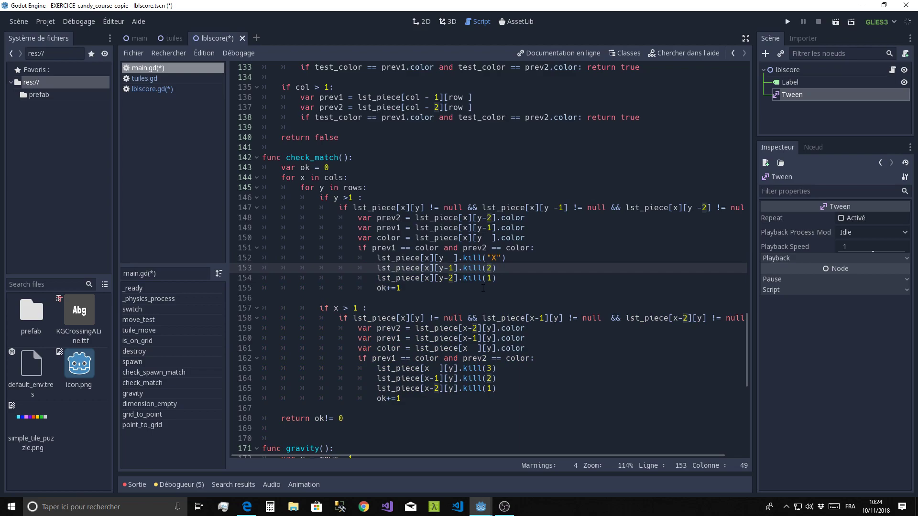
pyautogui.press('BackSpace')
pyautogui.write('"0')
pyautogui.write('"')
pyautogui.press('BackSpace')
pyautogui.press('BackSpace')
pyautogui.press('BackSpace')
pyautogui.click(492, 257)
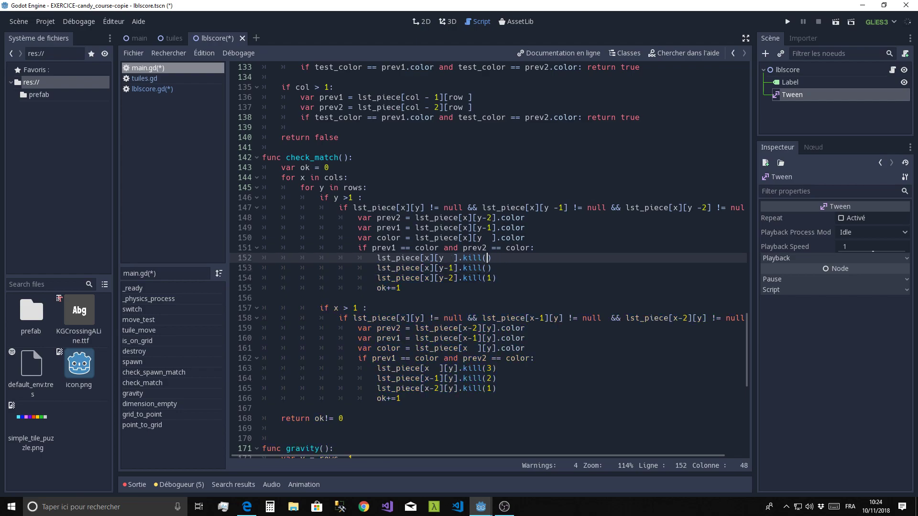
pyautogui.write('3')
pyautogui.click(489, 267)
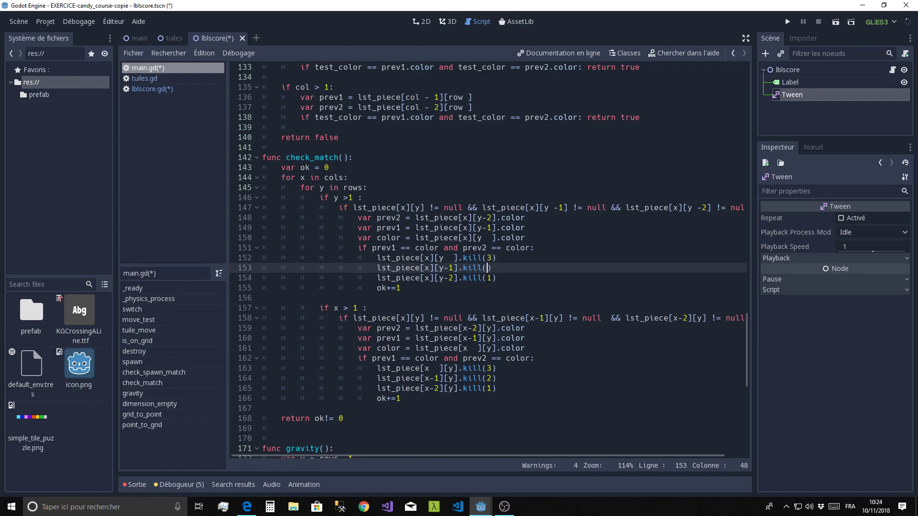
pyautogui.write('2')
pyautogui.click(506, 258)
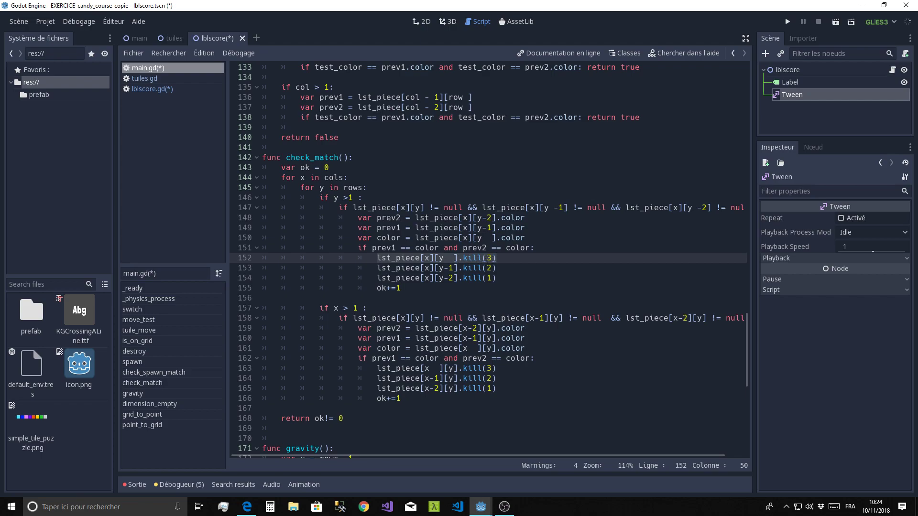
pyautogui.moveTo(488, 258); pyautogui.dragTo(489, 278)
pyautogui.click(452, 295)
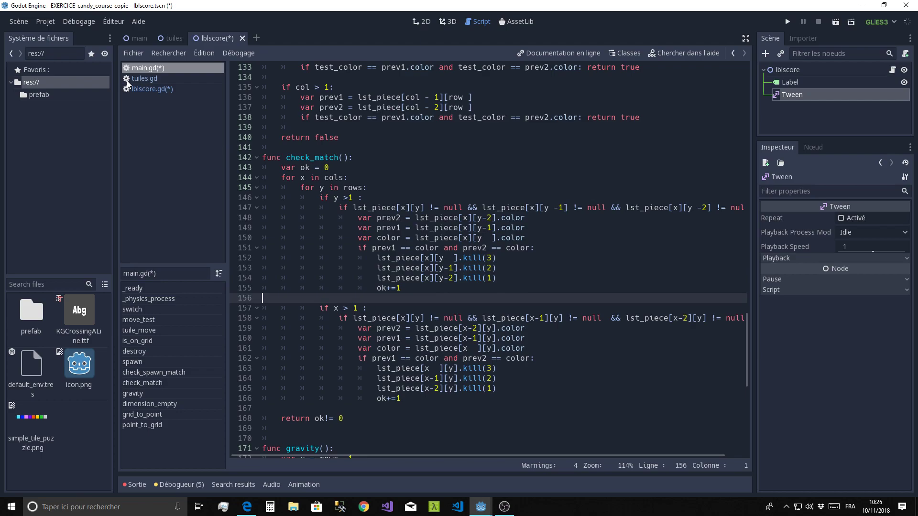
# - In tuiles.gd, rename the kill parameter to txt, then restore it to value
pyautogui.click(145, 78)
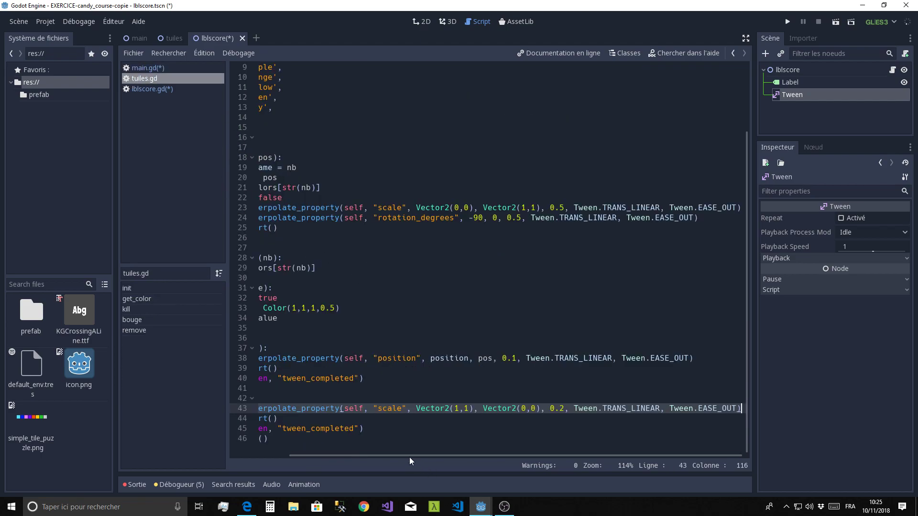
pyautogui.moveTo(409, 454); pyautogui.dragTo(275, 390)
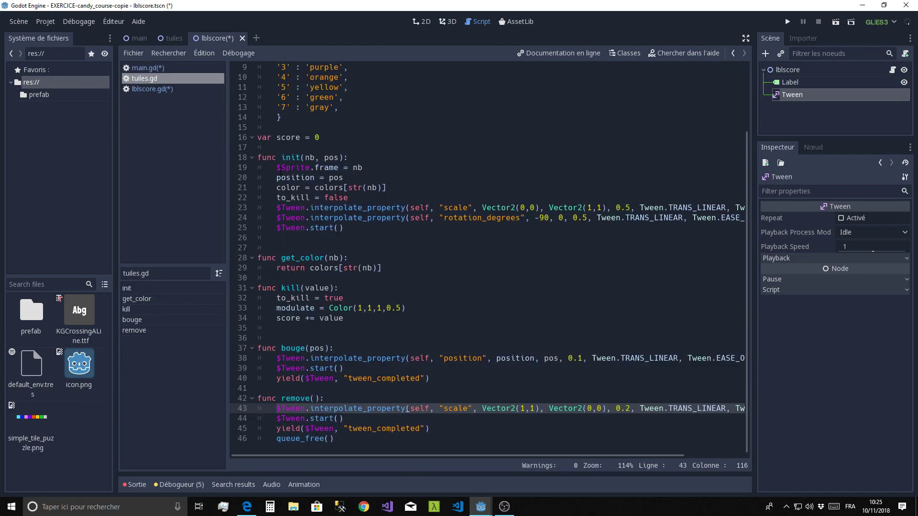
pyautogui.click(276, 319)
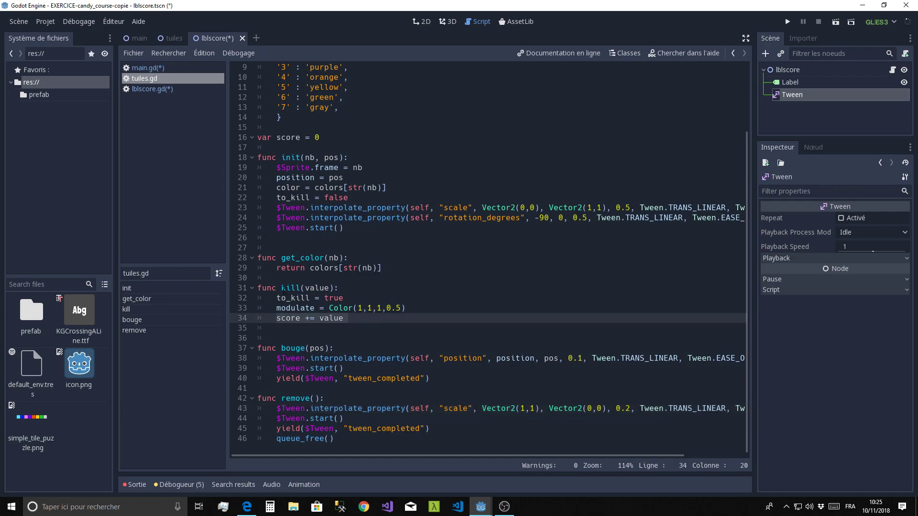
pyautogui.click(311, 287)
pyautogui.doubleClick(312, 288)
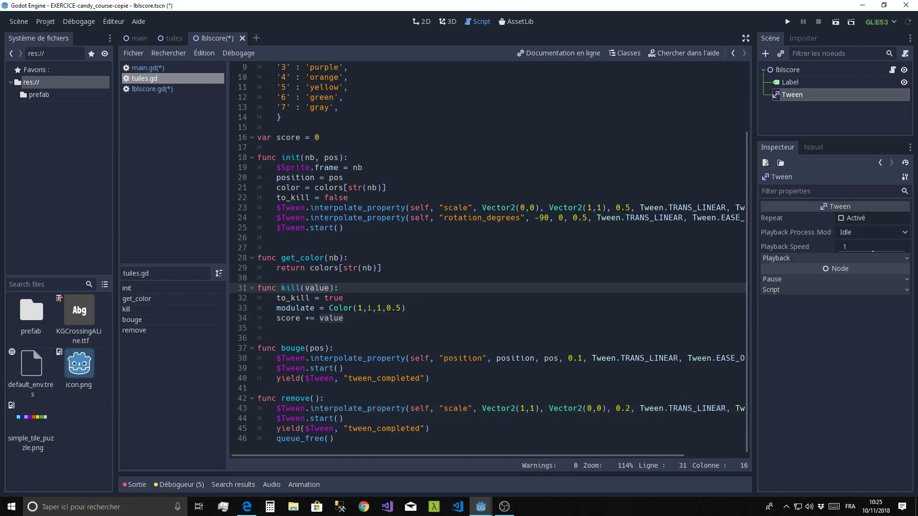
pyautogui.write('txt')
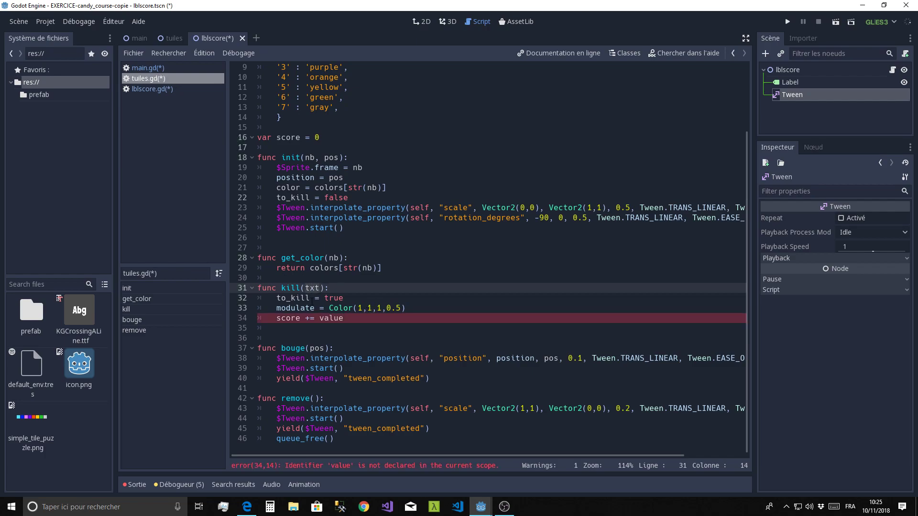
pyautogui.press('BackSpace')
pyautogui.press('BackSpace')
pyautogui.press('BackSpace')
pyautogui.write('value')
# - Review the score += value line and the score declaration on line 16
pyautogui.click(286, 338)
pyautogui.click(351, 318)
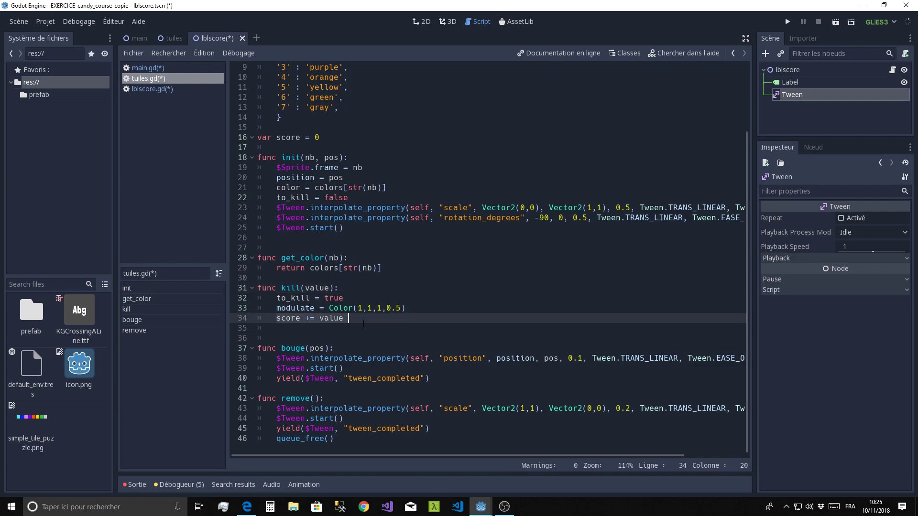
pyautogui.scroll(3, 287, 192)
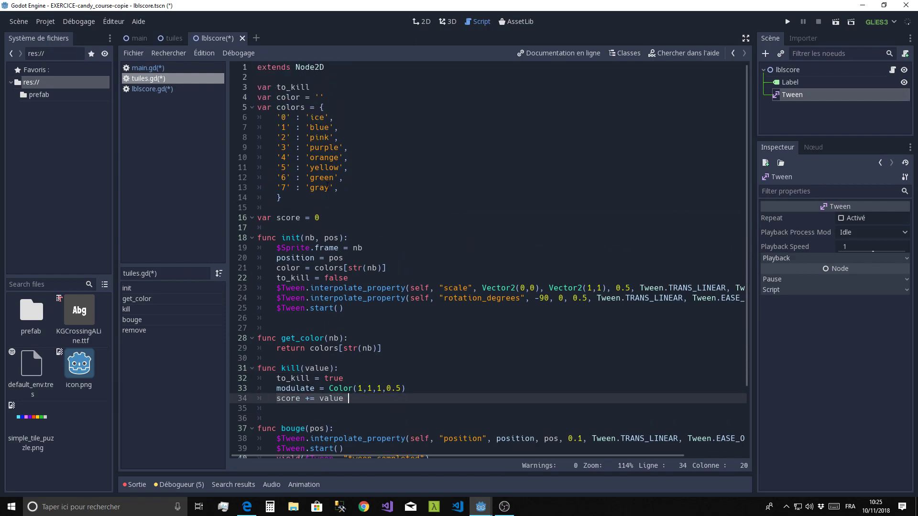
pyautogui.click(340, 219)
pyautogui.scroll(-1, 341, 219)
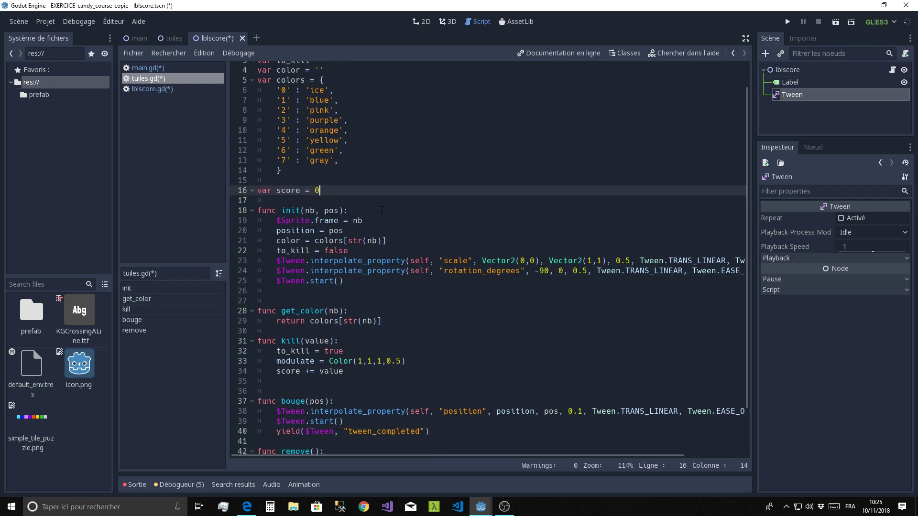
pyautogui.scroll(-2, 341, 219)
pyautogui.click(245, 319)
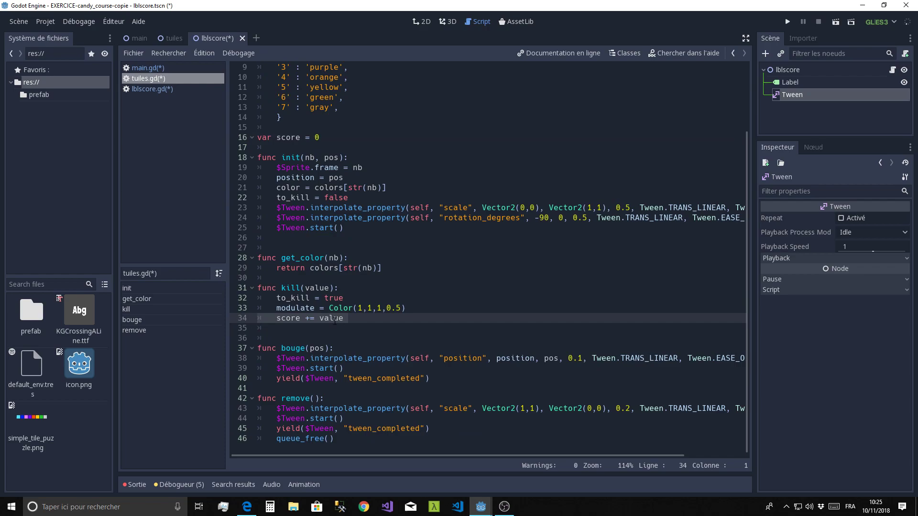
pyautogui.click(306, 328)
pyautogui.click(303, 337)
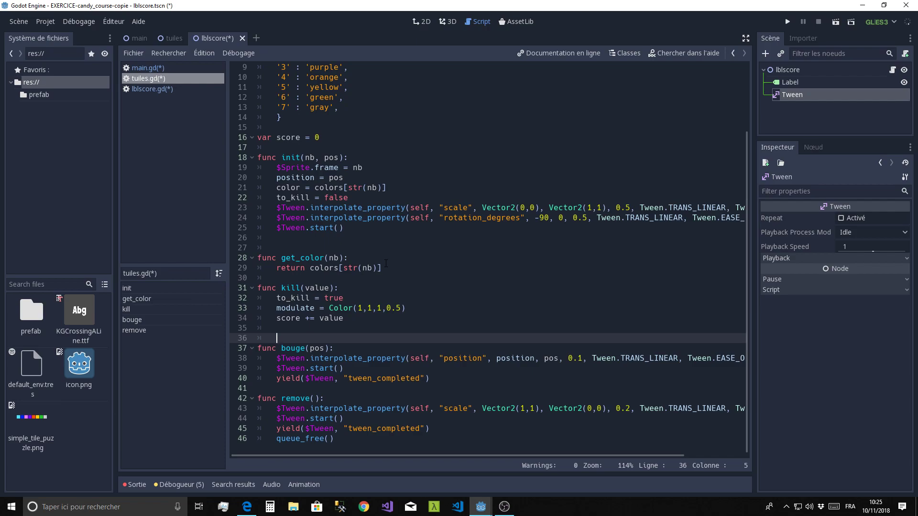
# - Delete the extra blank line following the kill function
pyautogui.click(364, 322)
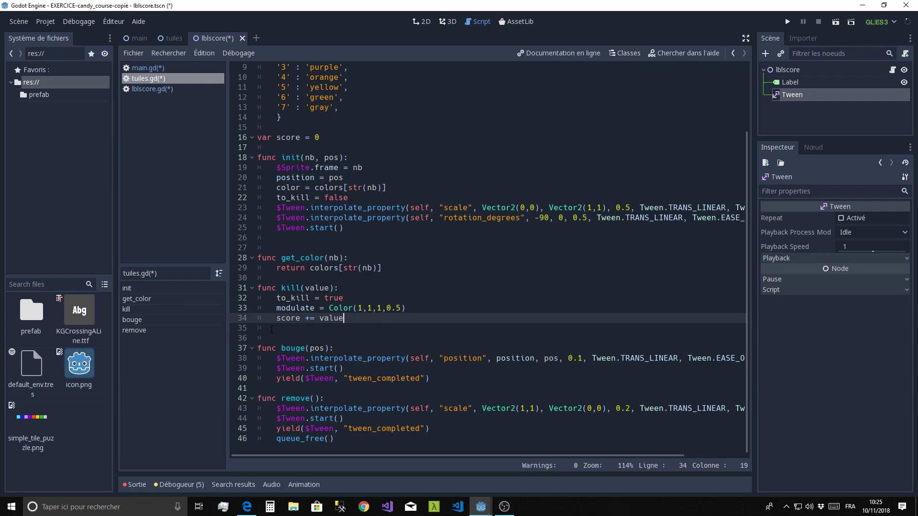
pyautogui.moveTo(276, 319); pyautogui.dragTo(385, 320)
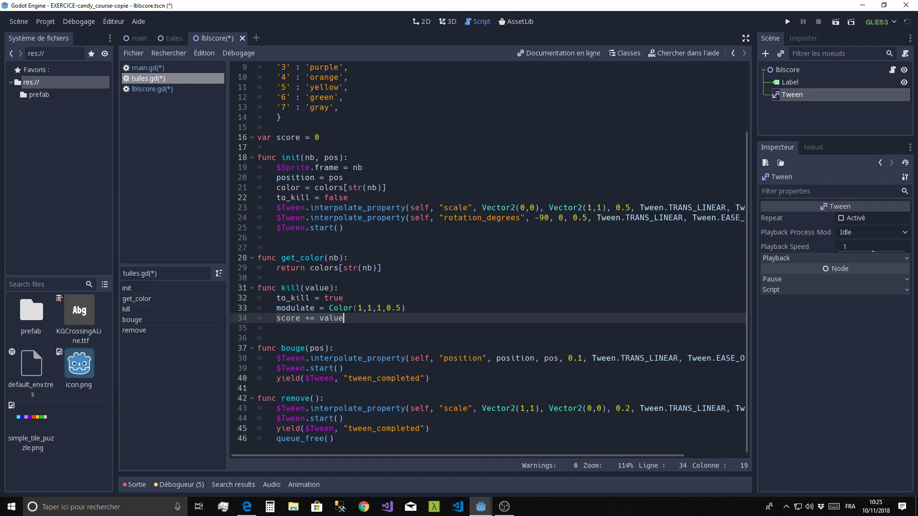
pyautogui.click(360, 301)
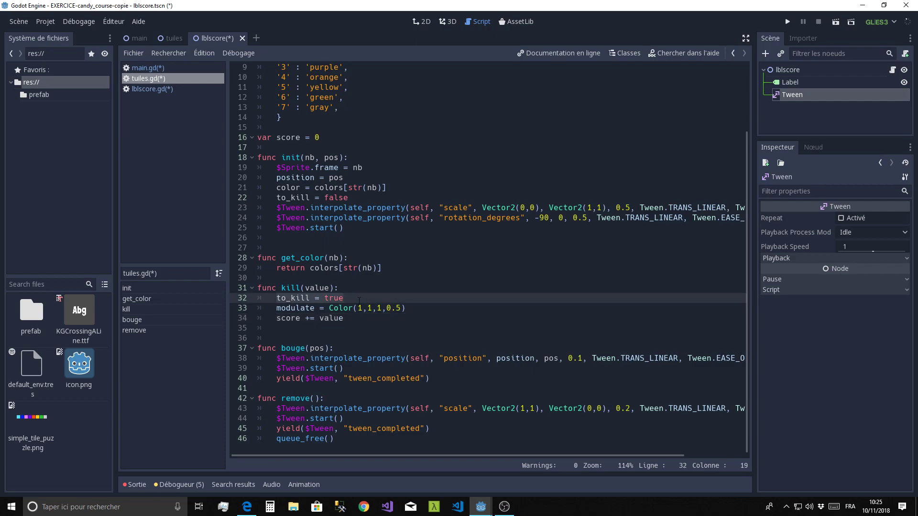
pyautogui.click(438, 310)
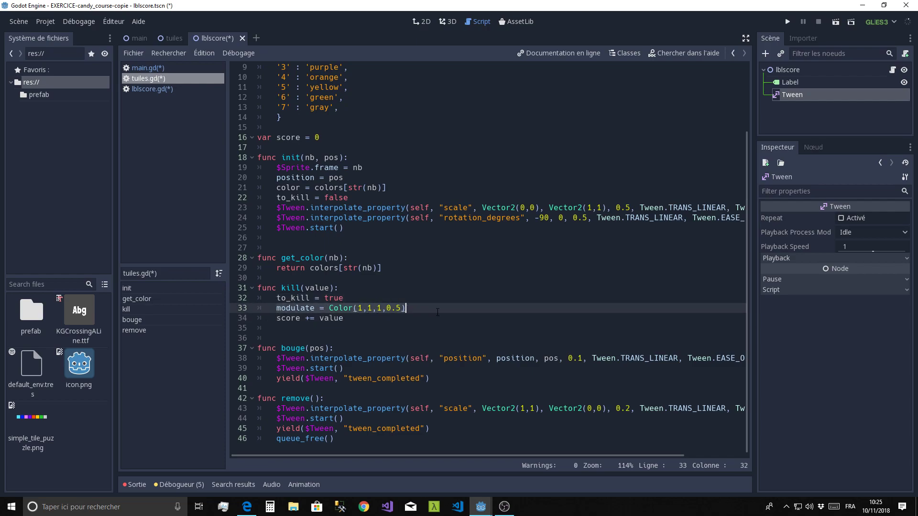
pyautogui.click(367, 321)
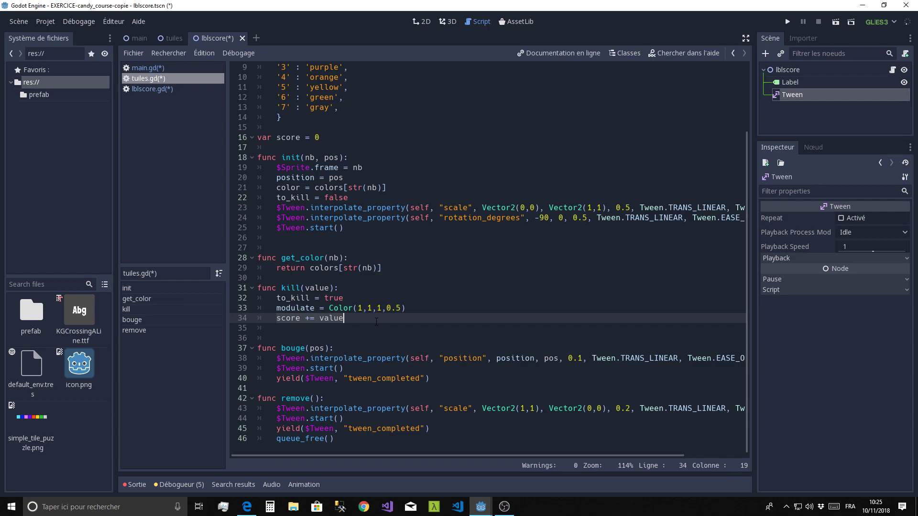
pyautogui.click(275, 331)
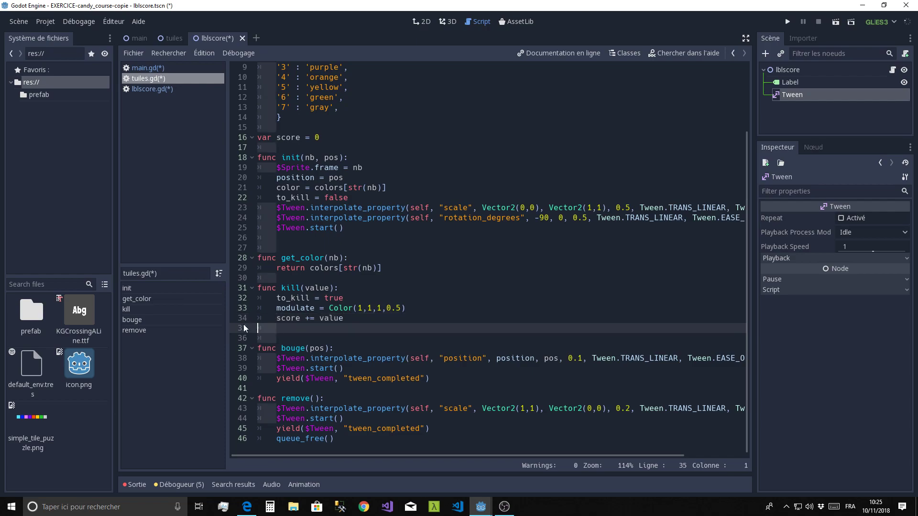
pyautogui.hotkey('ctrl', 'x')
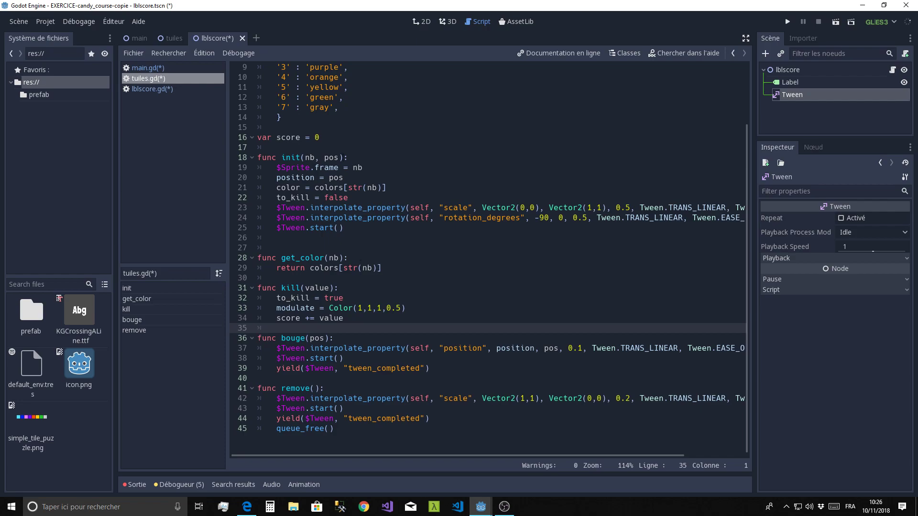
# - Return to main.gd and look over the destroy function's to_kill check
pyautogui.hotkey('alt', 'Left')
pyautogui.hotkey('alt', 'Left')
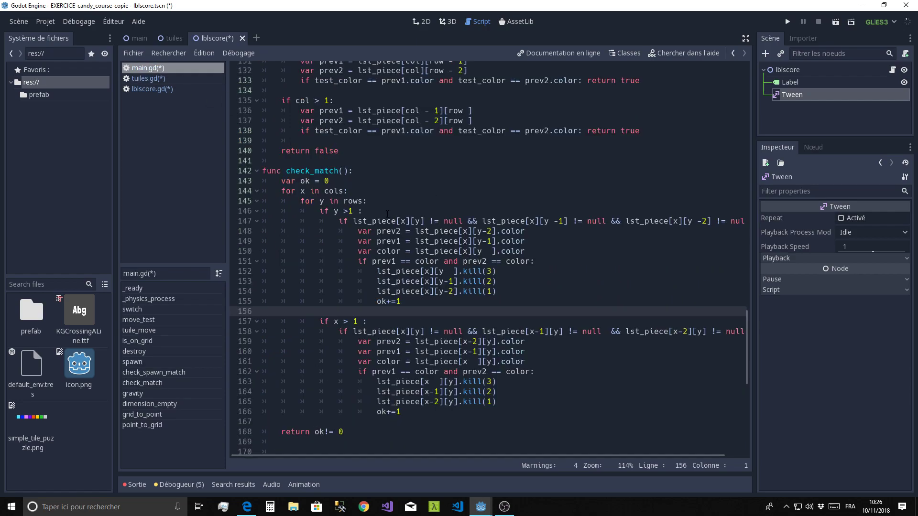
pyautogui.scroll(5, 388, 213)
pyautogui.scroll(5, 341, 213)
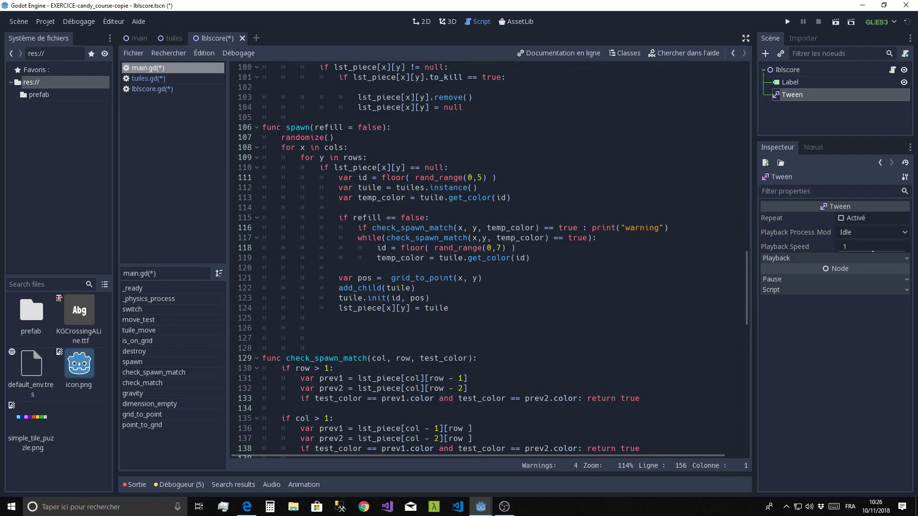
pyautogui.click(133, 354)
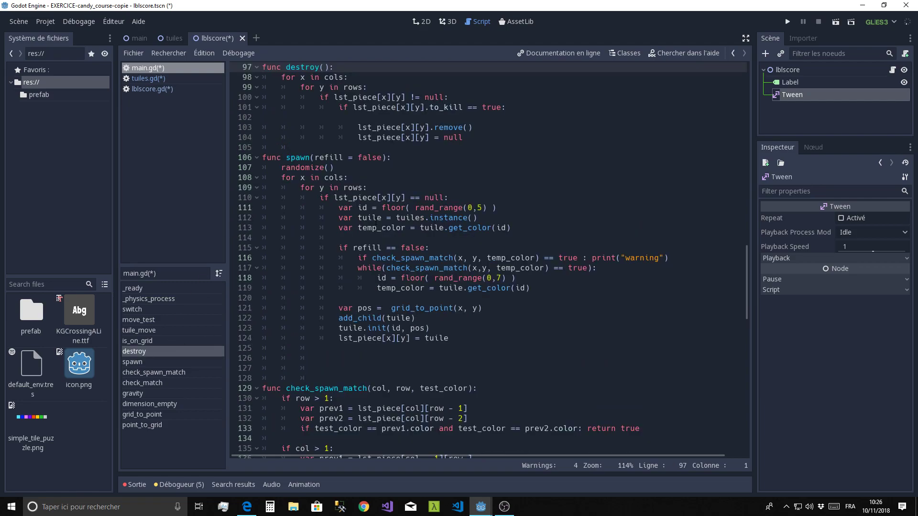
pyautogui.scroll(4, 291, 133)
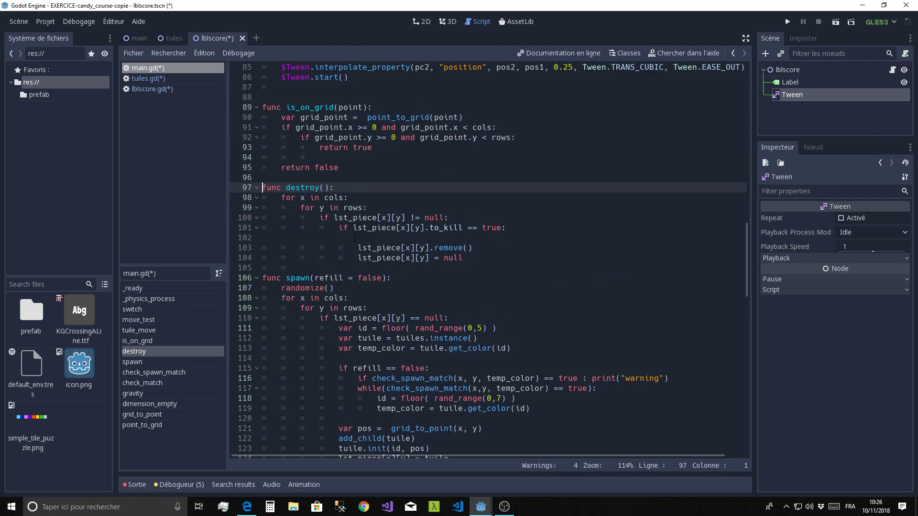
pyautogui.click(532, 228)
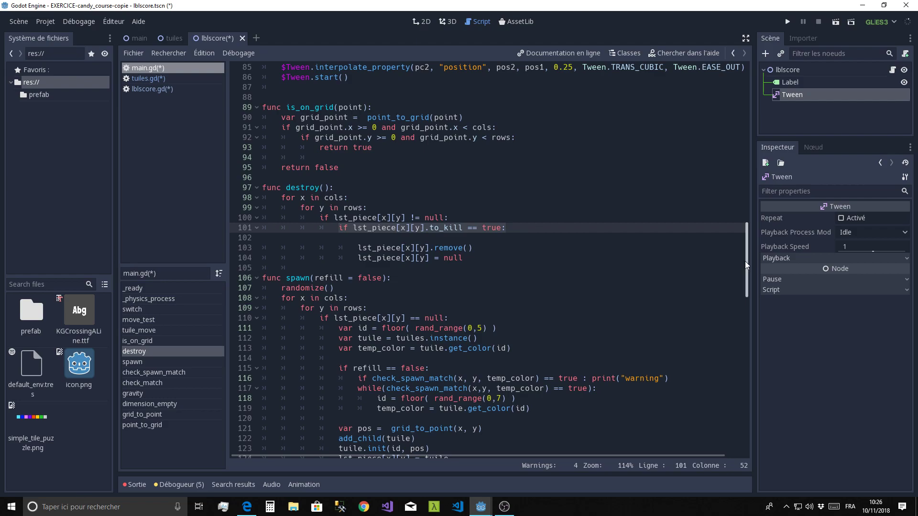
pyautogui.moveTo(745, 261); pyautogui.dragTo(746, 102)
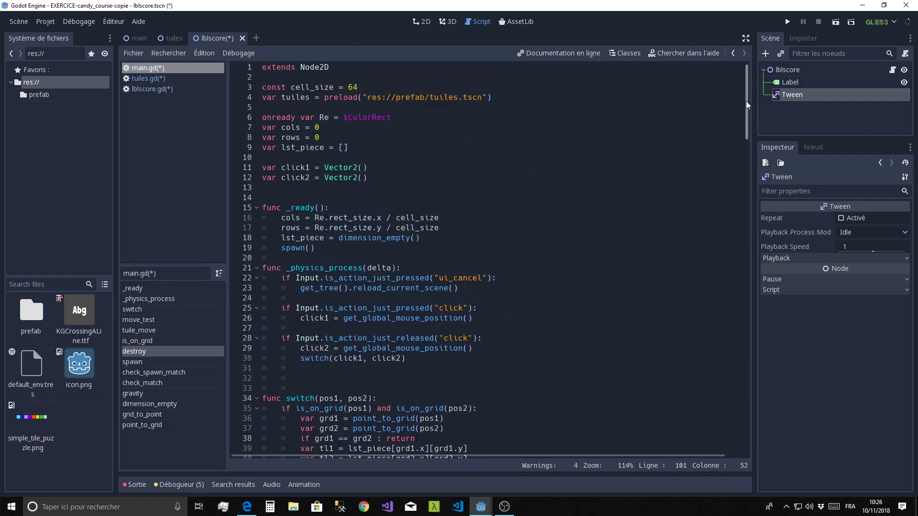
# - On line 5, declare var lbl = preload("res://prefab/lblscore.tscn")
pyautogui.click(284, 108)
pyautogui.write('var')
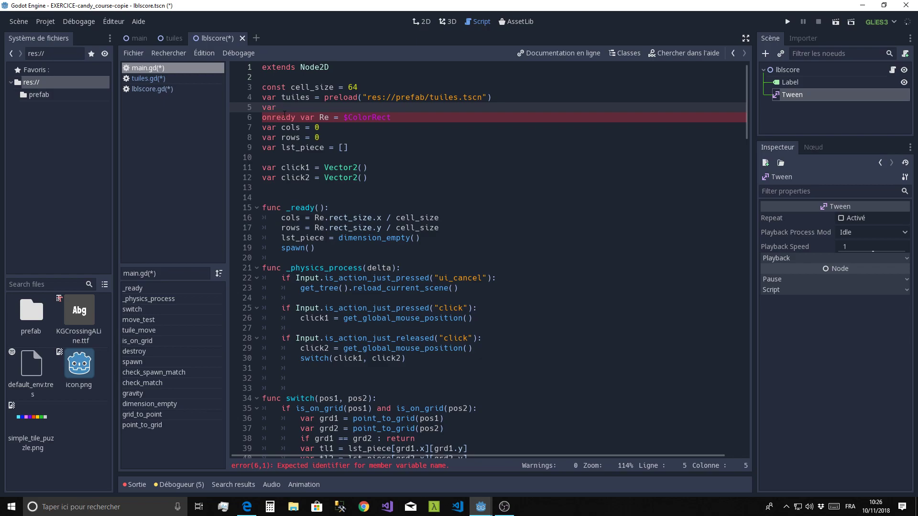
pyautogui.write('lbl    = ')
pyautogui.write('p')
pyautogui.write('relao')
pyautogui.press('BackSpace')
pyautogui.press('BackSpace')
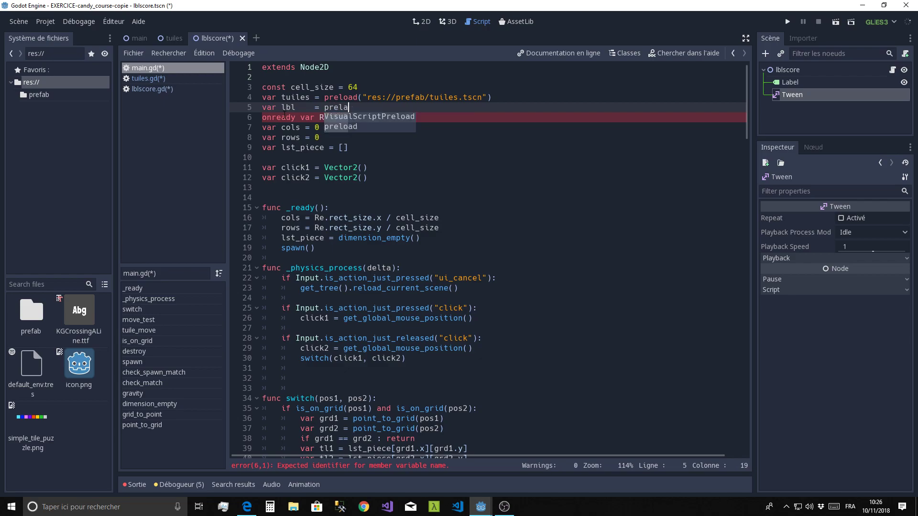
pyautogui.write('oad')
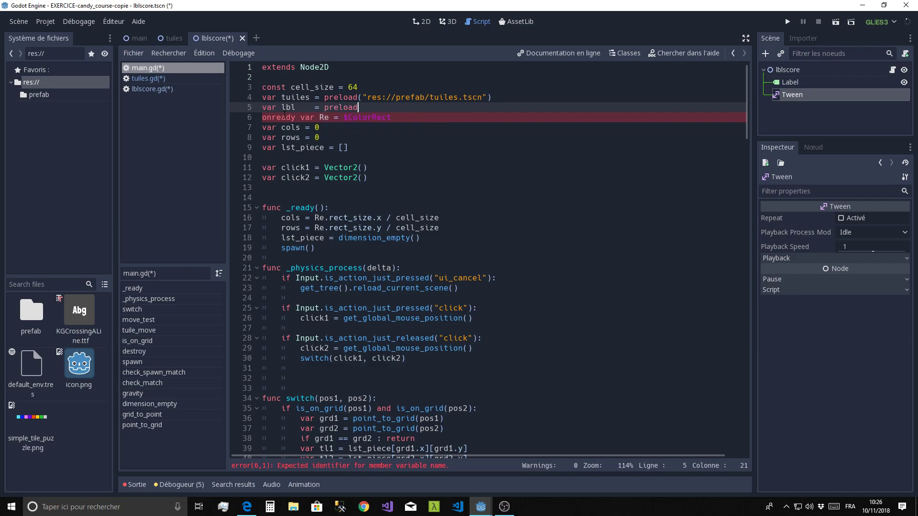
pyautogui.write('(')
pyautogui.press('Down')
pyautogui.press('Down')
pyautogui.press('Down')
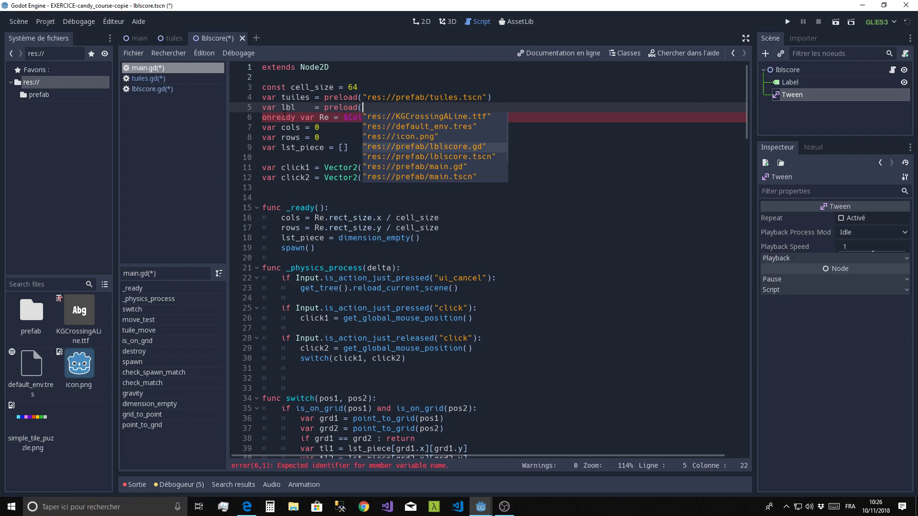
pyautogui.press('Down')
pyautogui.press('Return')
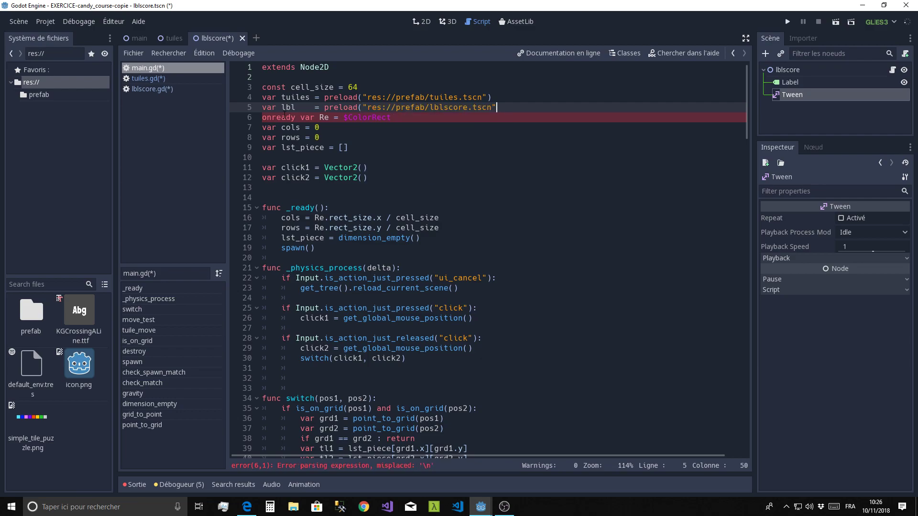
pyautogui.write(')')
pyautogui.moveTo(746, 86); pyautogui.dragTo(747, 276)
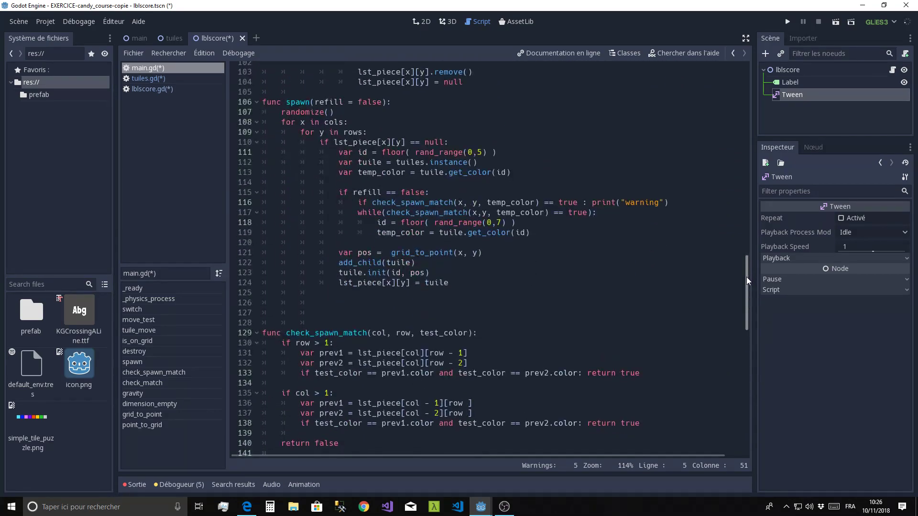
# - Under destroy's to_kill check, add var pos = grid_to_point(x, y)
pyautogui.click(134, 351)
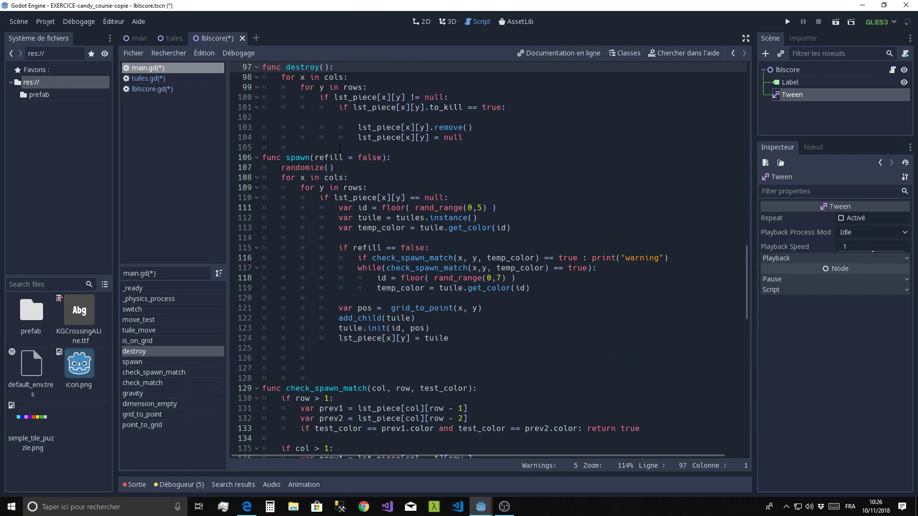
pyautogui.press('Down')
pyautogui.press('Down')
pyautogui.press('Down')
pyautogui.scroll(-6, 397, 296)
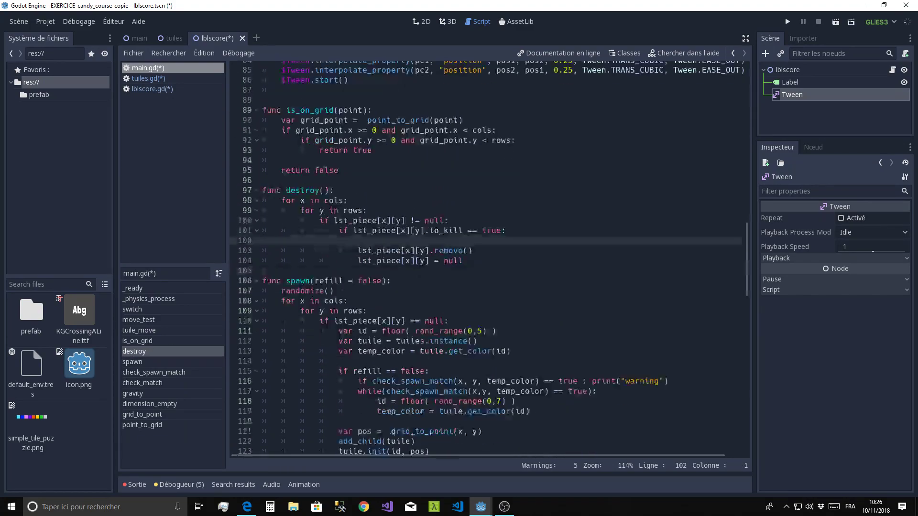
pyautogui.press('Return')
pyautogui.press('Return')
pyautogui.press('Return')
pyautogui.press('Up')
pyautogui.press('Up')
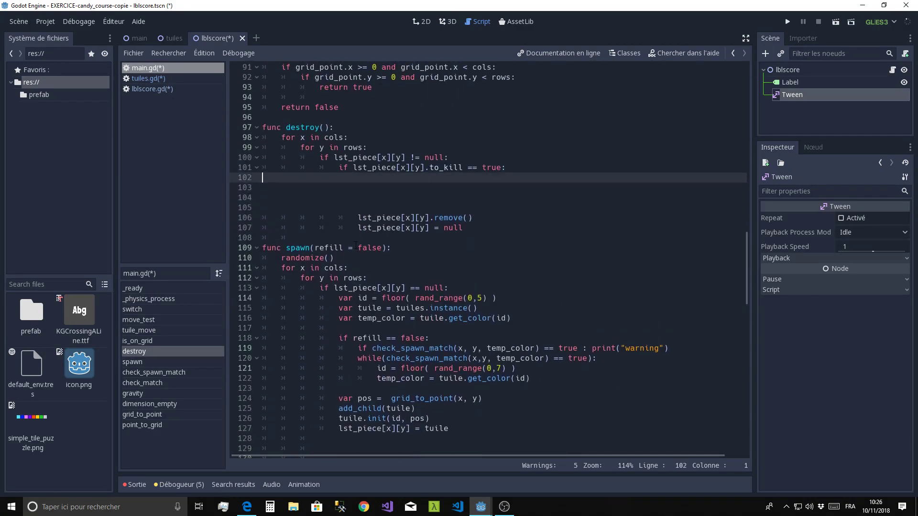
pyautogui.press('Tab')
pyautogui.press('Tab')
pyautogui.press('Tab')
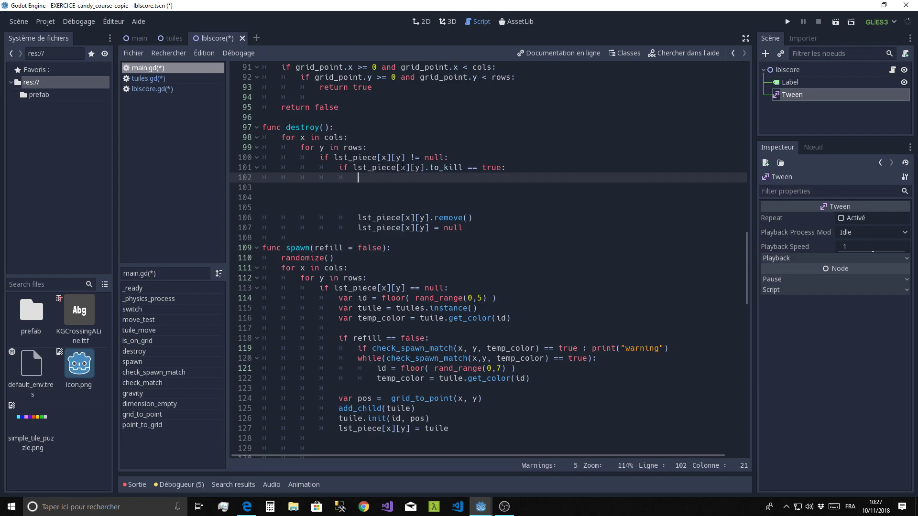
pyautogui.click(422, 168)
pyautogui.press('Down')
pyautogui.write('var')
pyautogui.write(' pos = ')
pyautogui.write('gr')
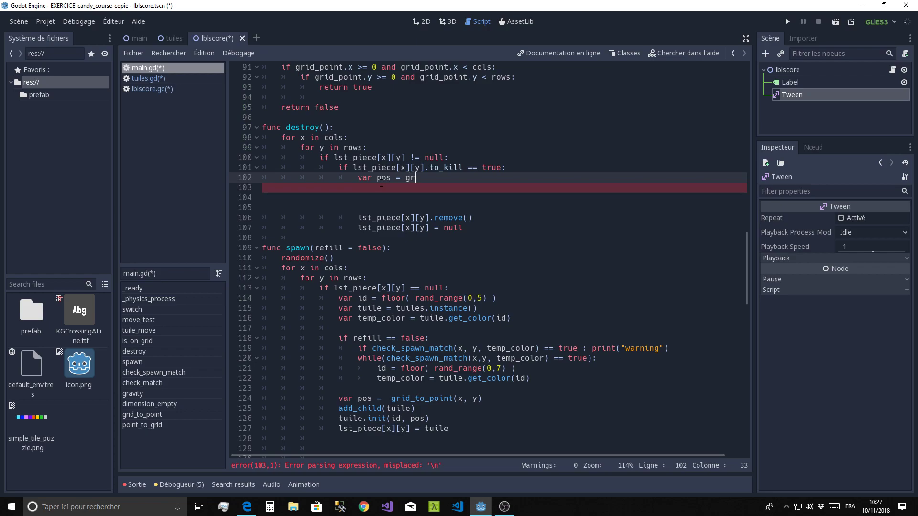
pyautogui.write('id')
pyautogui.press('Return')
pyautogui.write('x, y)')
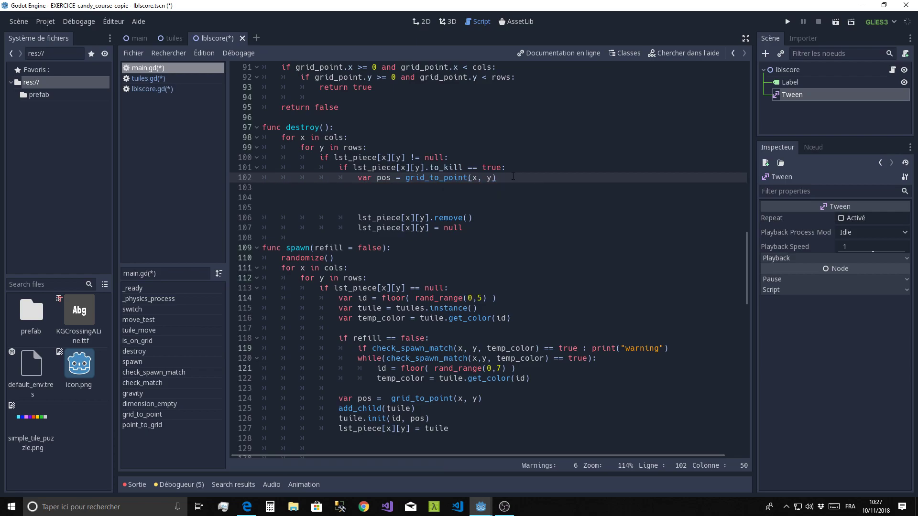
# - Add var scr = lst_piece[x][y].score, confirming the score variable in tuiles.gd
pyautogui.press('Return')
pyautogui.write('v')
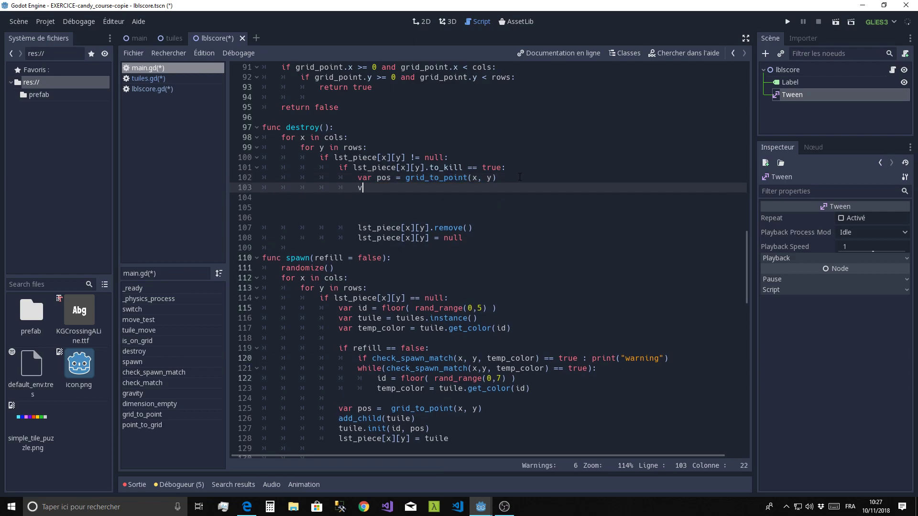
pyautogui.write('ar sc')
pyautogui.write('r = ')
pyautogui.write('lst')
pyautogui.press('Return')
pyautogui.write('[][]')
pyautogui.press('Left')
pyautogui.press('Left')
pyautogui.write('x][')
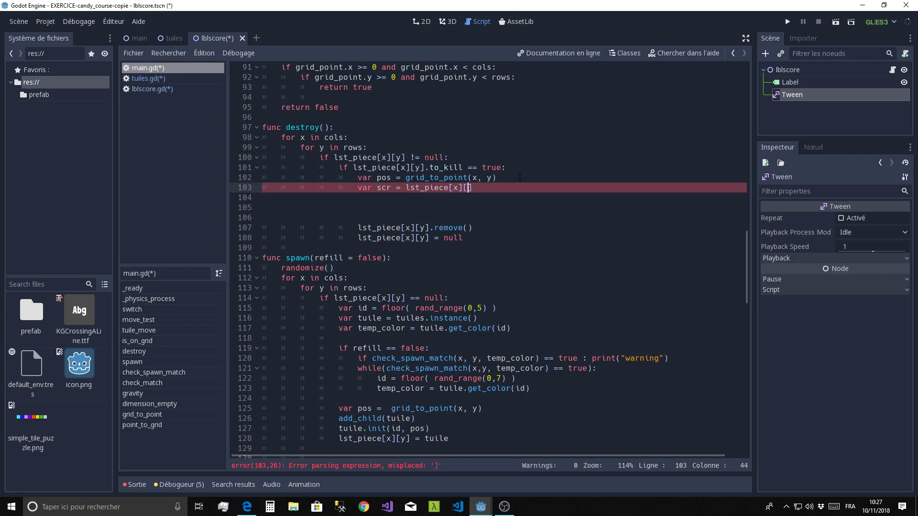
pyautogui.write('y')
pyautogui.press('Right')
pyautogui.write('.score')
pyautogui.click(143, 79)
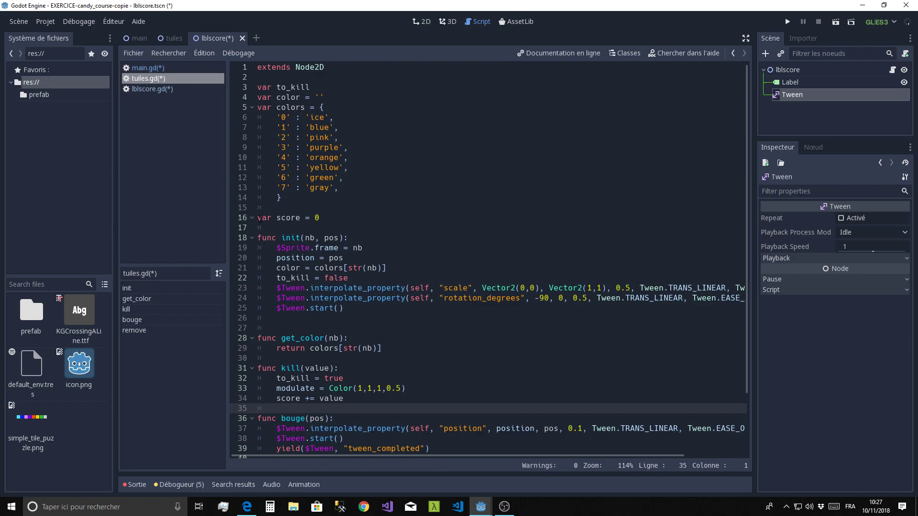
pyautogui.click(146, 68)
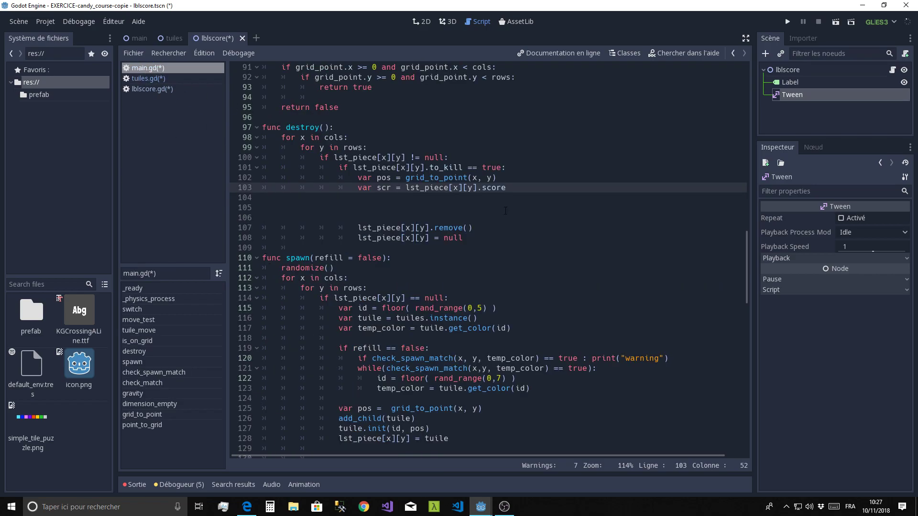
# - Add var monlabel = lbl.instance() on the next line
pyautogui.press('Return')
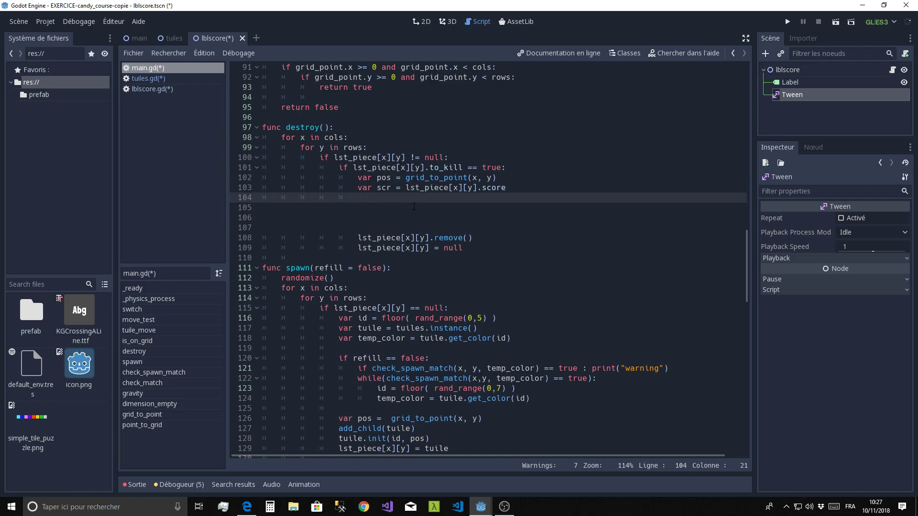
pyautogui.write('va')
pyautogui.write('r ')
pyautogui.write('m')
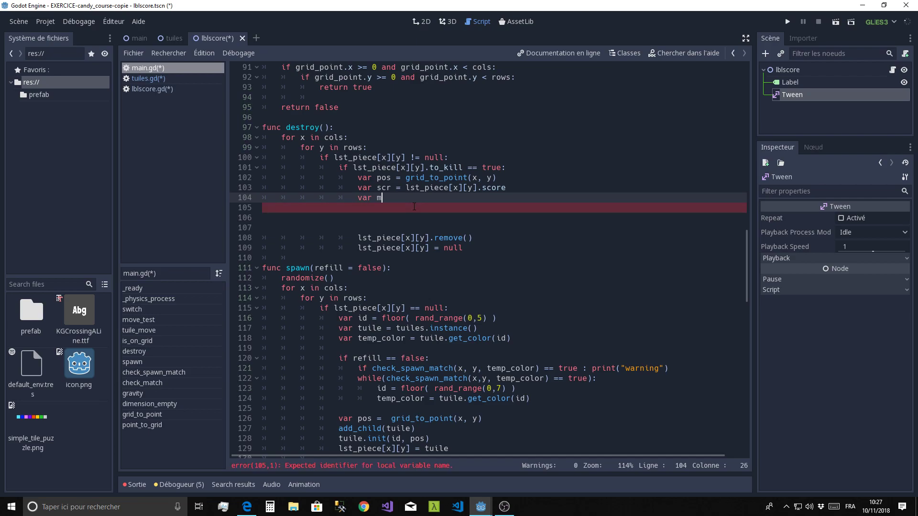
pyautogui.write('onlabel ')
pyautogui.write('= l')
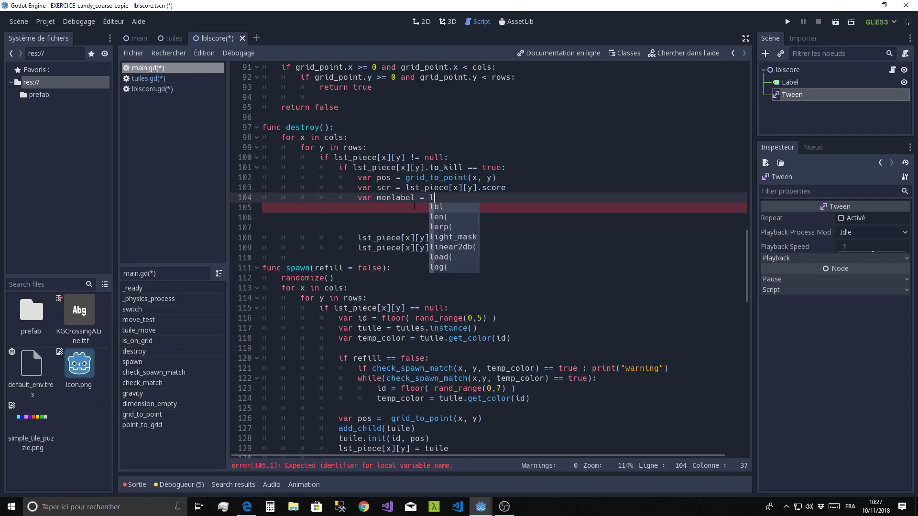
pyautogui.press('Return')
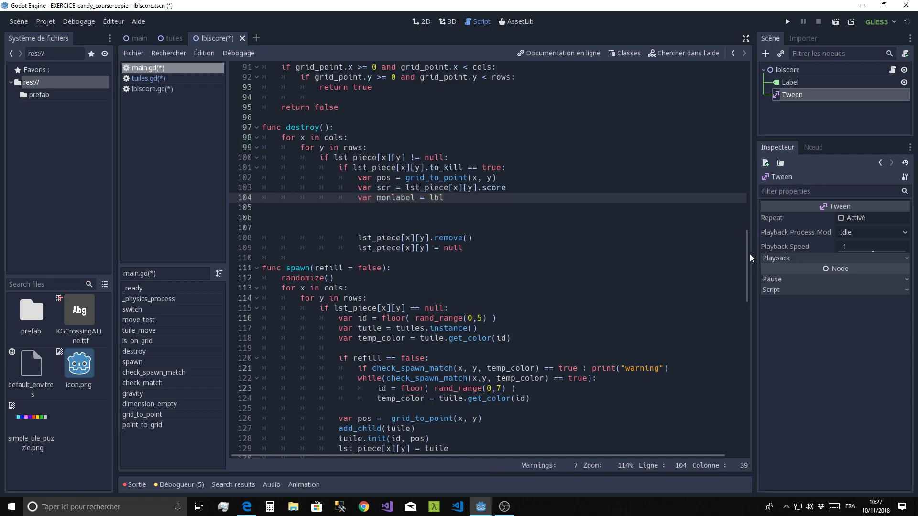
pyautogui.moveTo(747, 248)
pyautogui.mouseDown()
pyautogui.moveTo(752, 82)
pyautogui.moveTo(748, 248)
pyautogui.mouseUp()
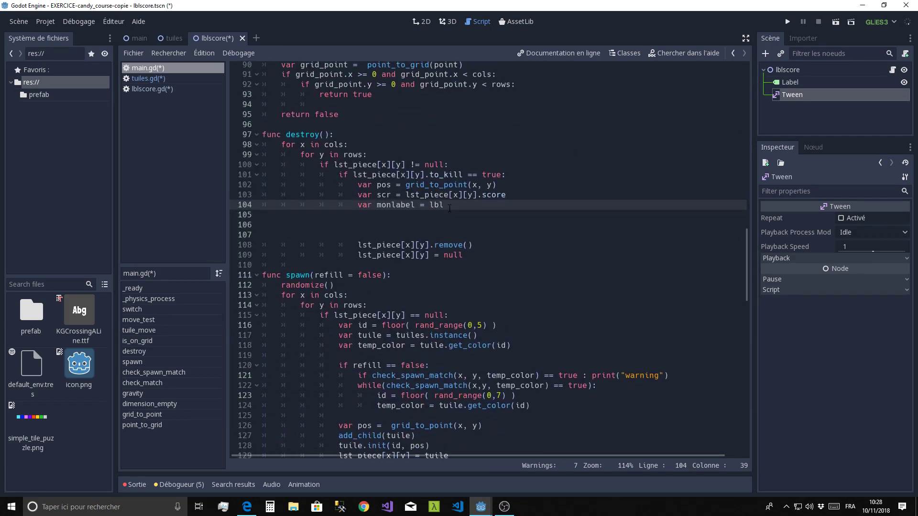
pyautogui.write('.in')
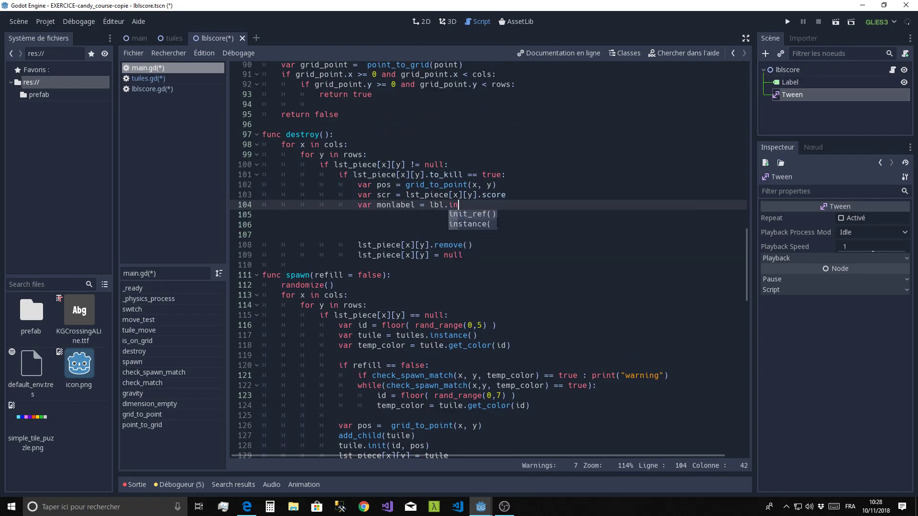
pyautogui.write('st')
pyautogui.press('Return')
pyautogui.write(')')
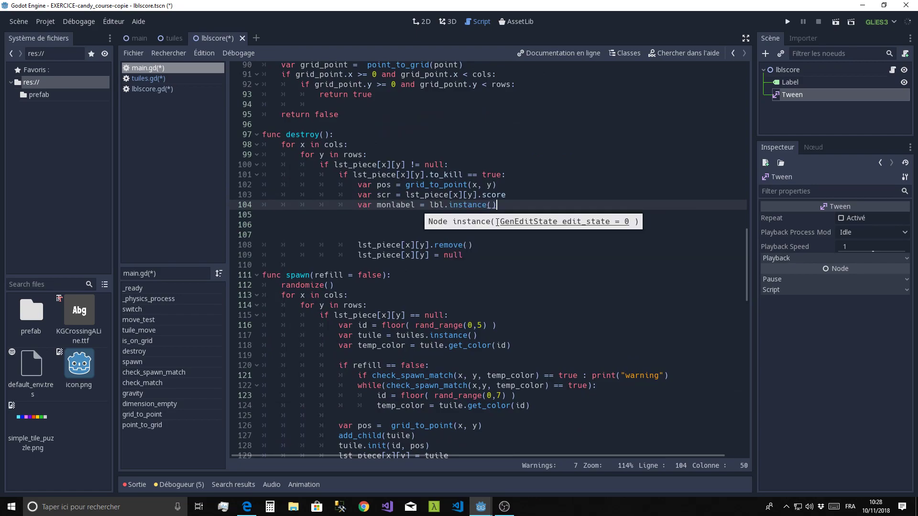
pyautogui.press('Return')
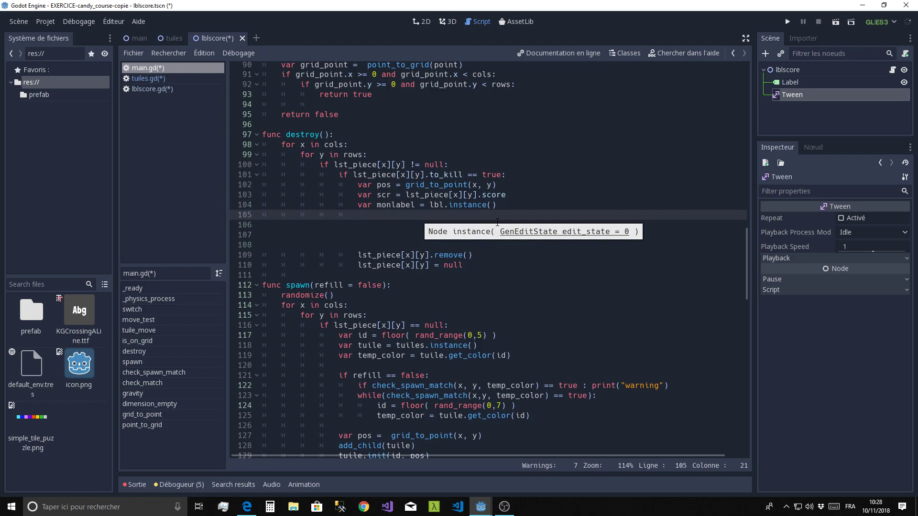
# - In destroy(), add monlabel to the scene with get_parent().add_child(monlabel)
pyautogui.write('get')
pyautogui.write('_pa')
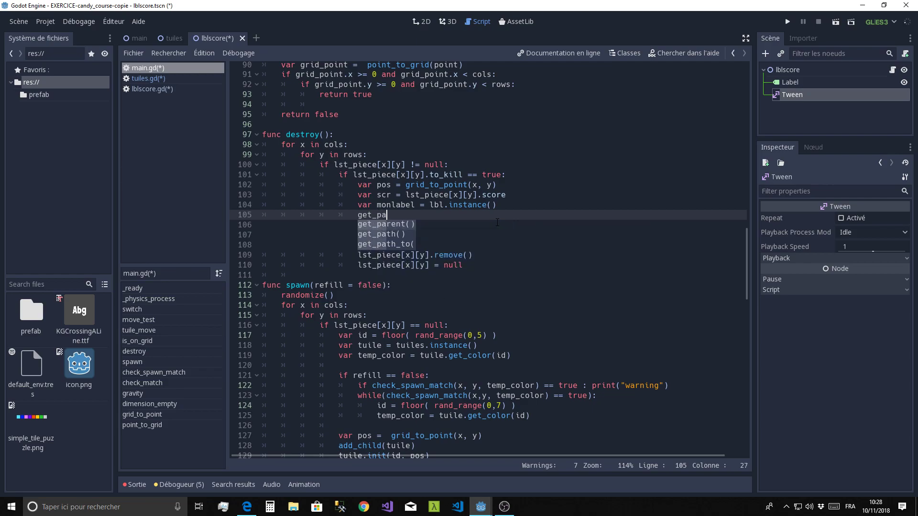
pyautogui.press('Return')
pyautogui.write('.')
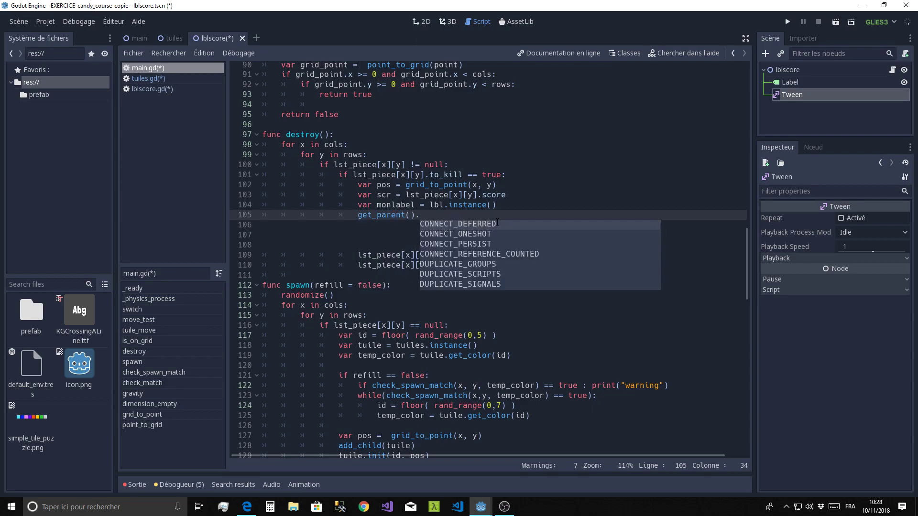
pyautogui.write('a')
pyautogui.press('Return')
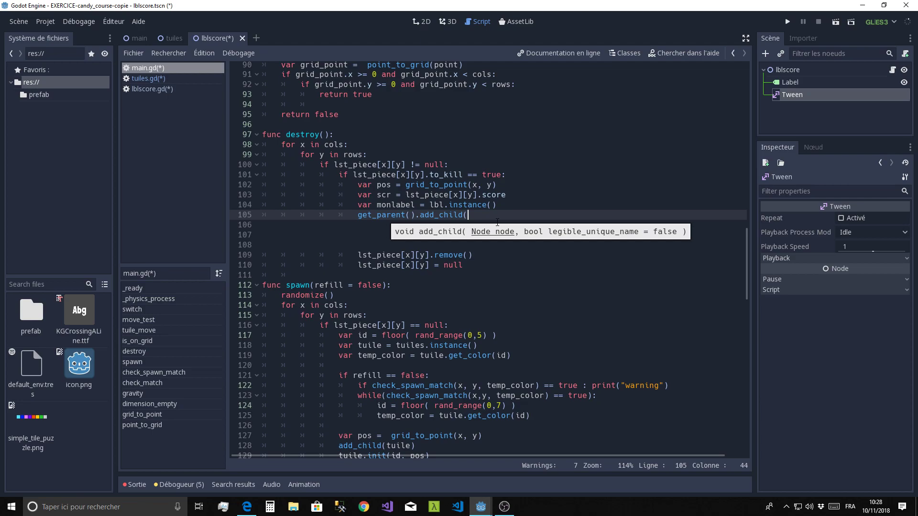
pyautogui.write('monlabel')
pyautogui.write(')')
pyautogui.press('Return')
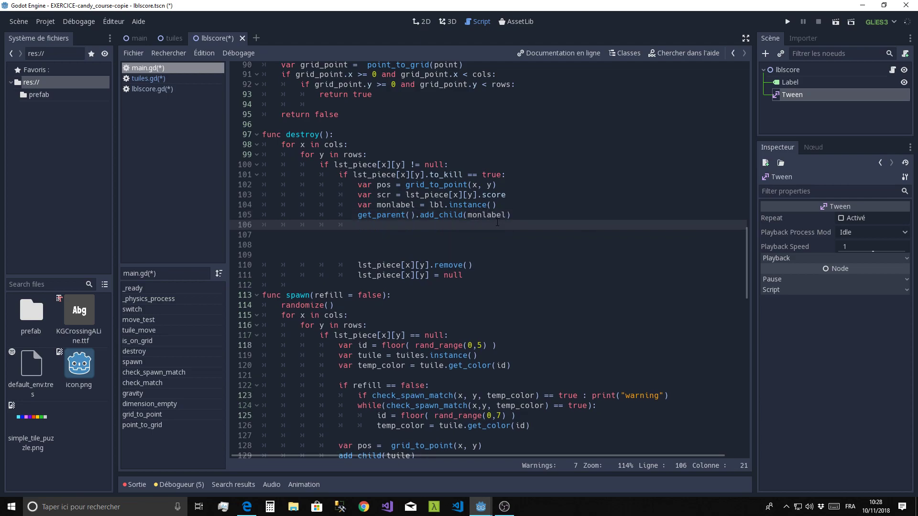
# - After checking init's parameters in lblscore.gd, complete the call as monlabel.init(pos, scr)
pyautogui.write('monlabel.')
pyautogui.write('ini')
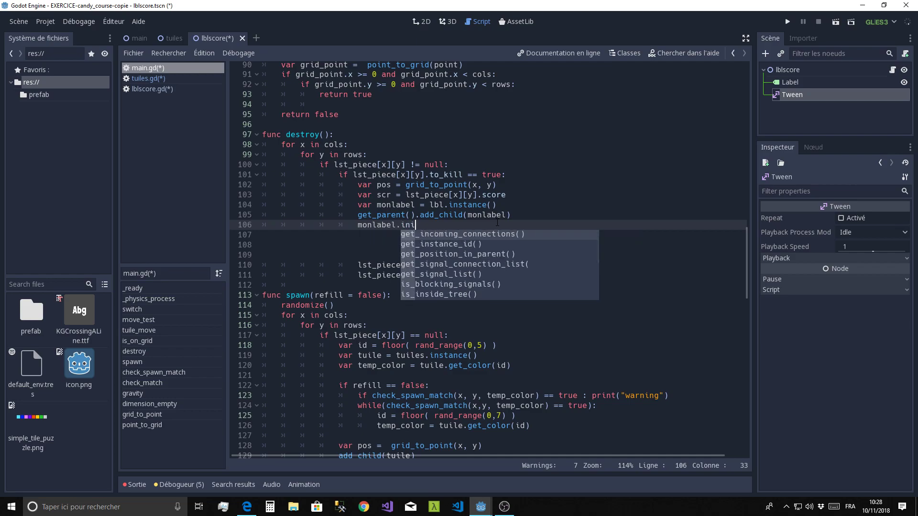
pyautogui.write('t')
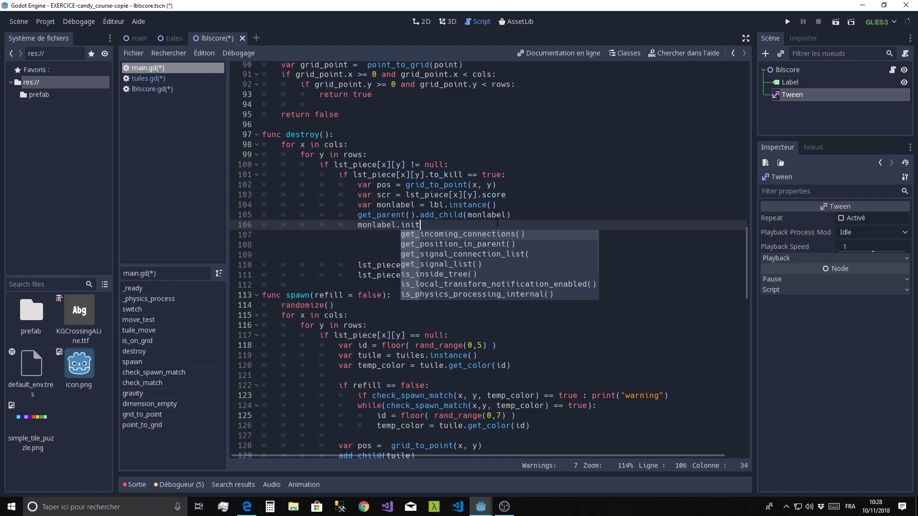
pyautogui.write('(')
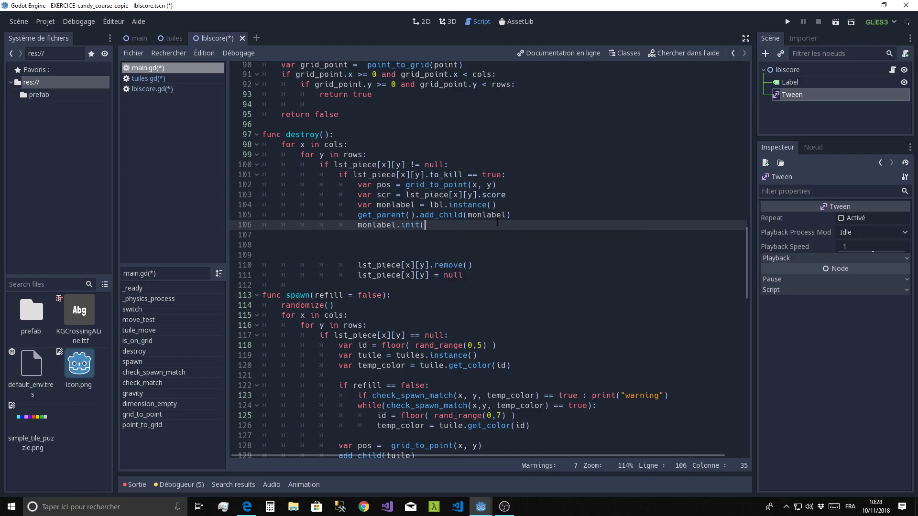
pyautogui.click(154, 90)
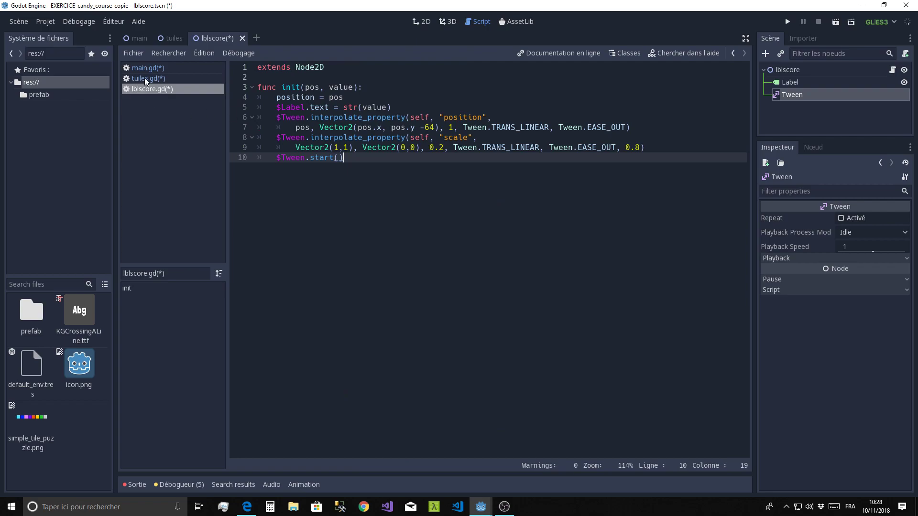
pyautogui.click(150, 72)
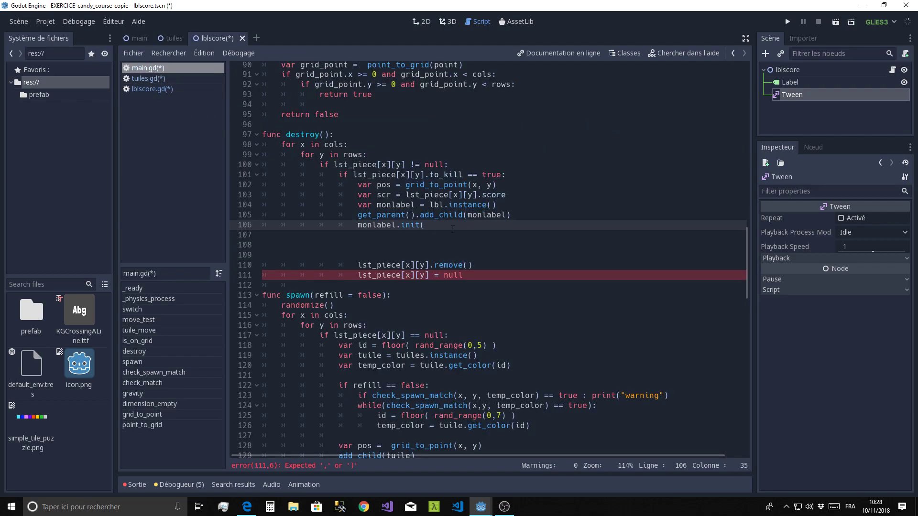
pyautogui.write('pos, ')
pyautogui.write('c')
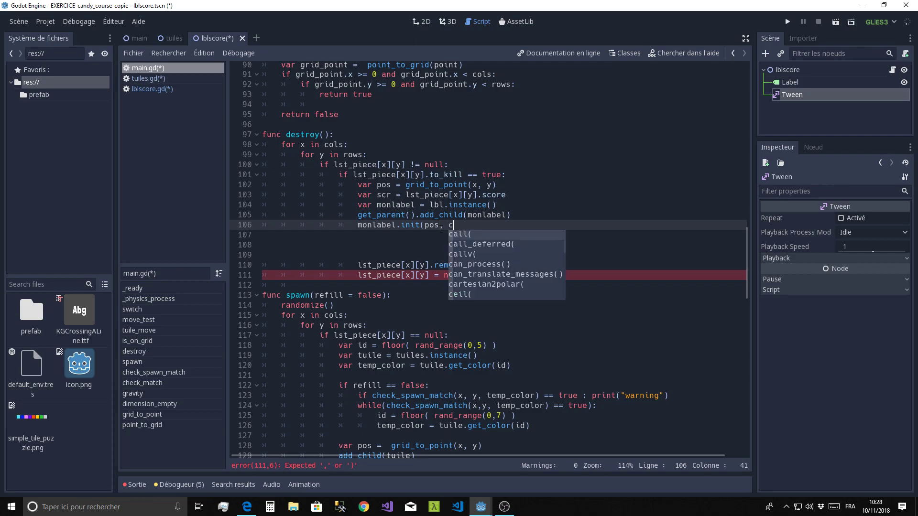
pyautogui.write('sr')
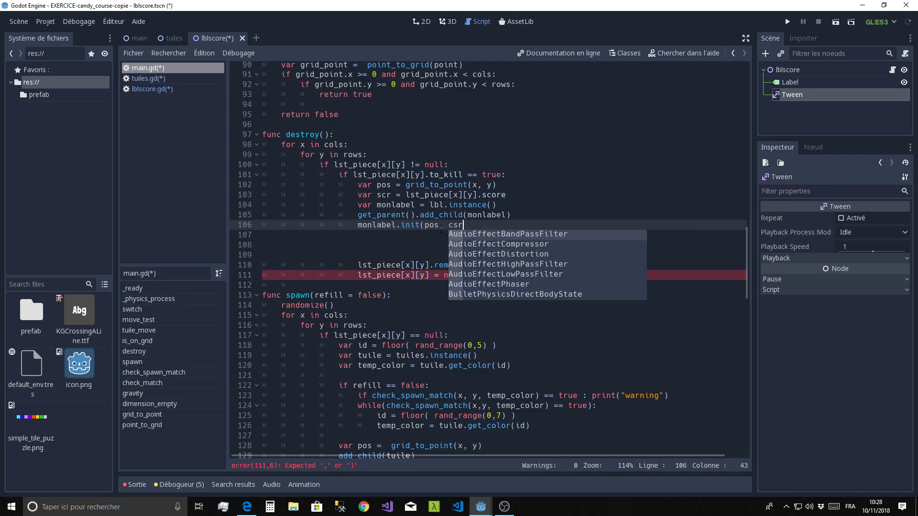
pyautogui.press('BackSpace')
pyautogui.press('BackSpace')
pyautogui.press('BackSpace')
pyautogui.write('scr')
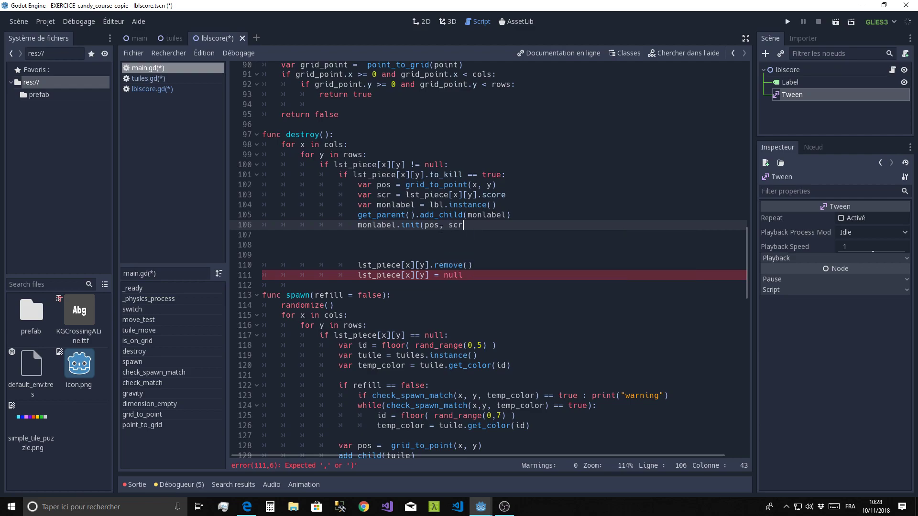
pyautogui.write(')')
pyautogui.click(439, 236)
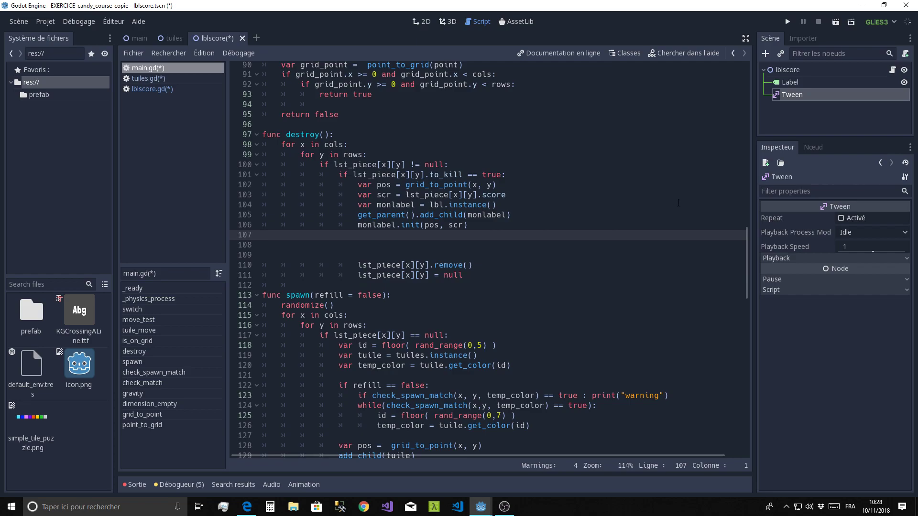
# - Run the game, make a pink match and a purple-orange swap, then close it
pyautogui.click(787, 21)
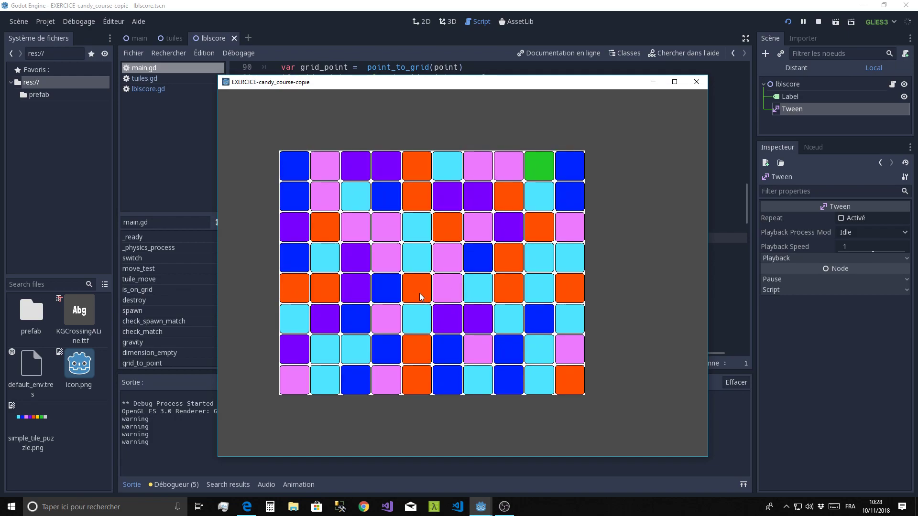
pyautogui.moveTo(476, 233); pyautogui.dragTo(457, 235)
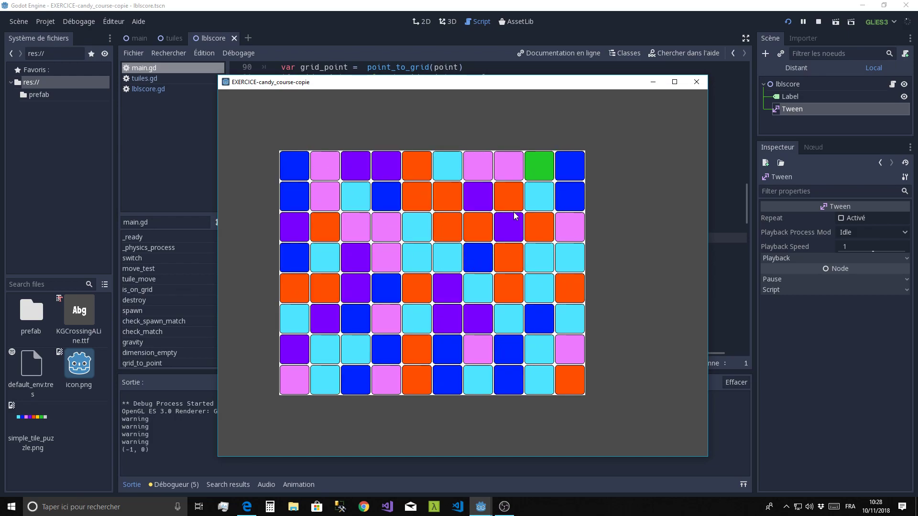
pyautogui.moveTo(515, 216); pyautogui.dragTo(527, 225)
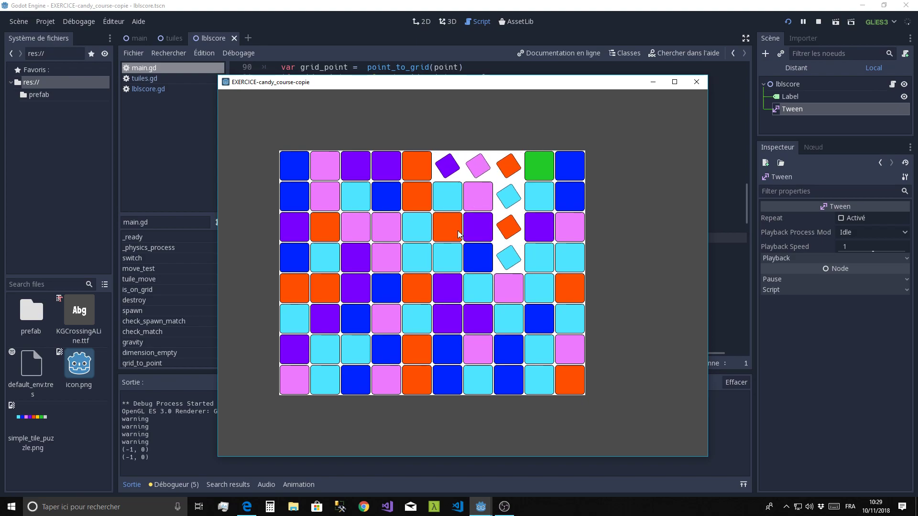
pyautogui.click(698, 83)
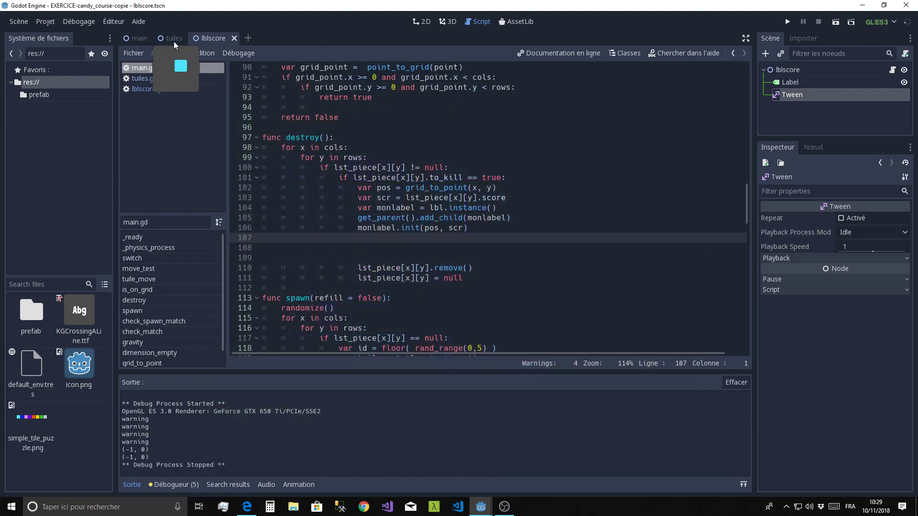
# - Return to lblscore.gd and comment out the scale tween on line 8
pyautogui.click(173, 41)
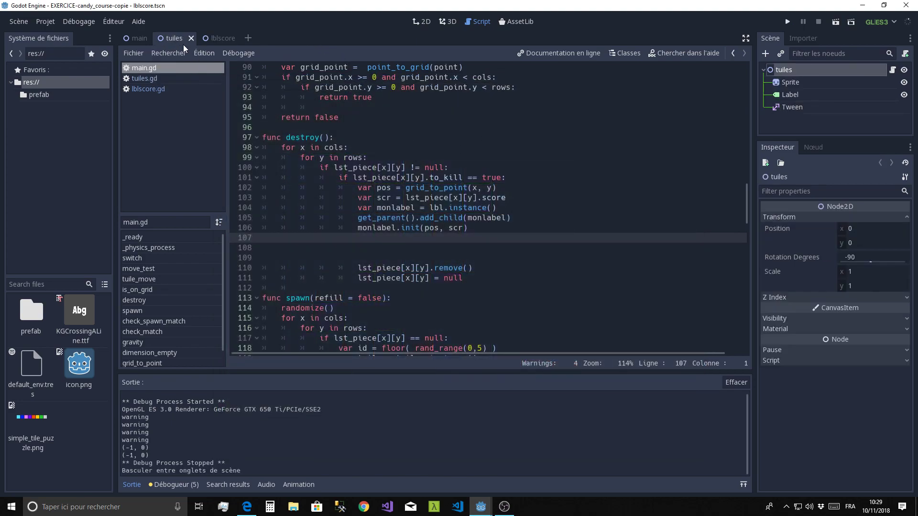
pyautogui.click(218, 39)
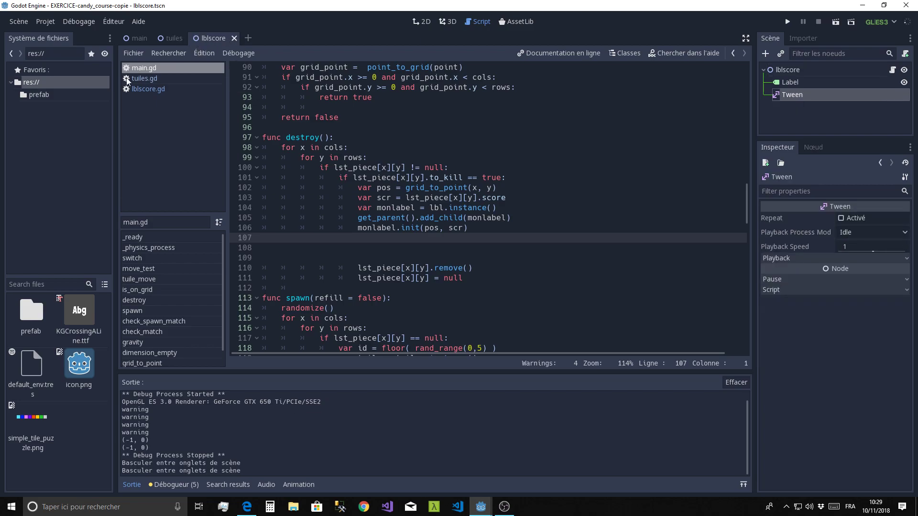
pyautogui.click(145, 89)
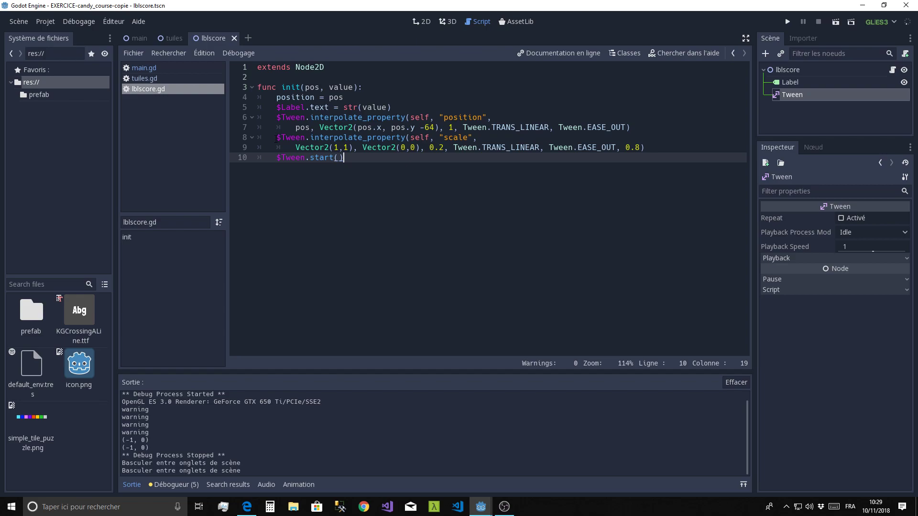
pyautogui.click(276, 138)
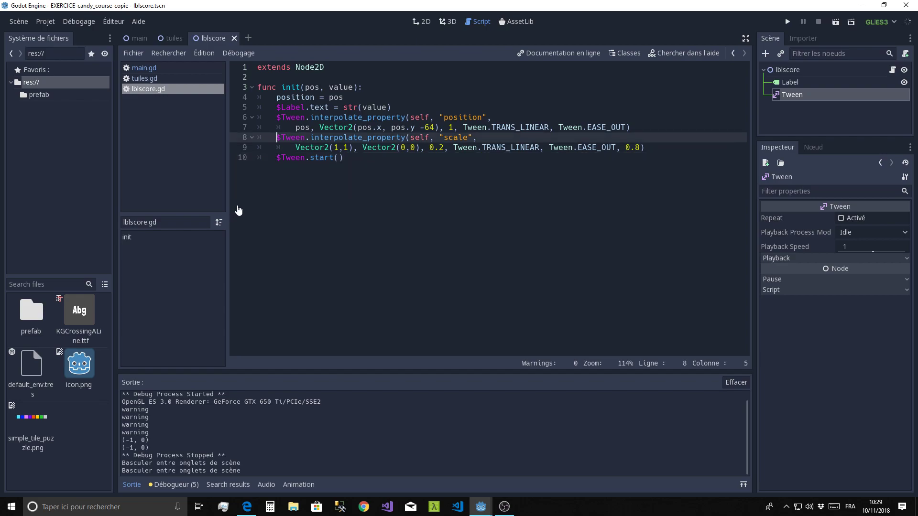
pyautogui.hotkey('ctrl', 'k')
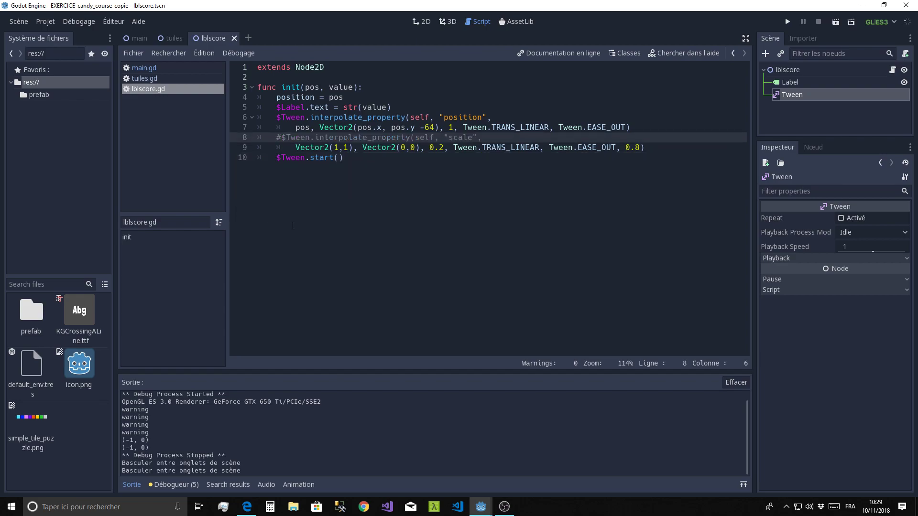
# - Join the leftover continuation line onto commented line 8, then relaunch the game
pyautogui.click(291, 157)
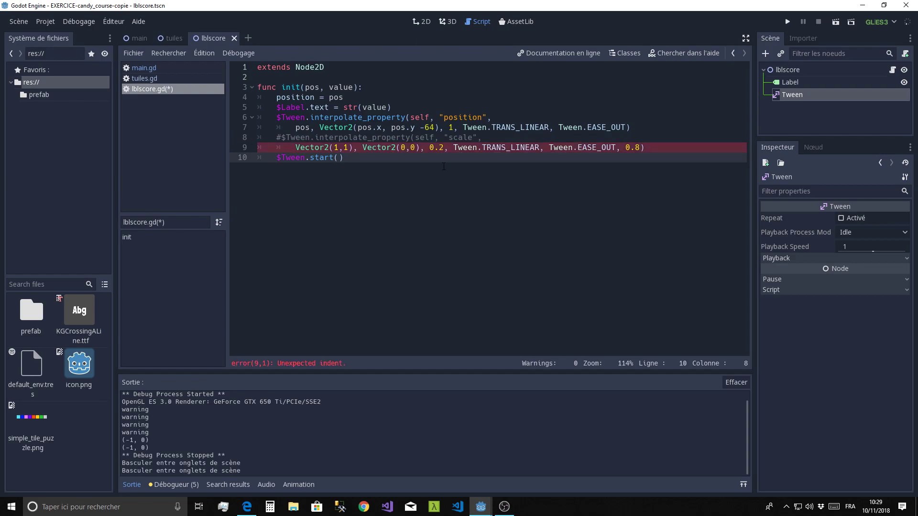
pyautogui.click(526, 137)
pyautogui.press('Delete')
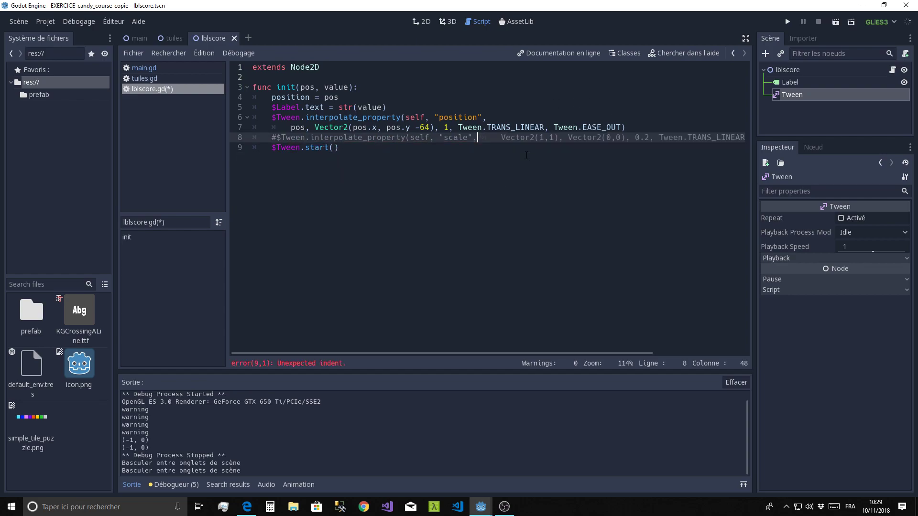
pyautogui.press('Delete')
pyautogui.click(406, 200)
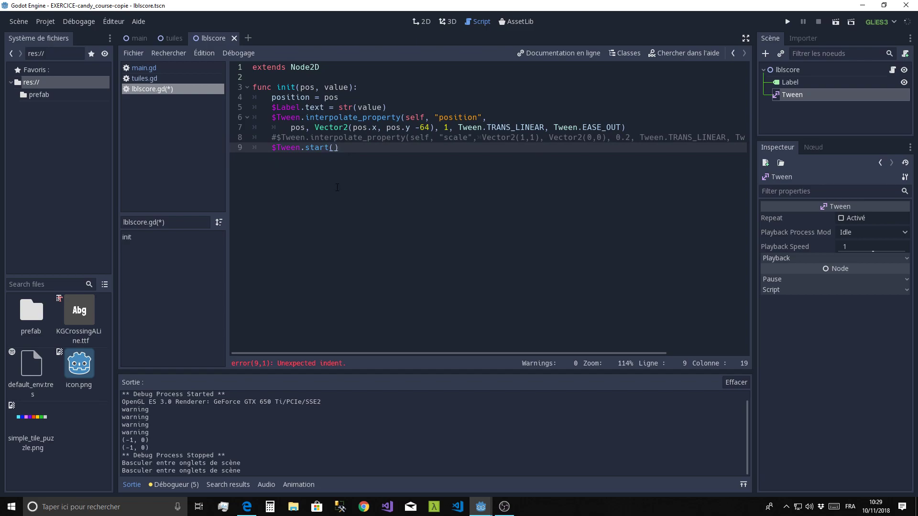
pyautogui.click(783, 22)
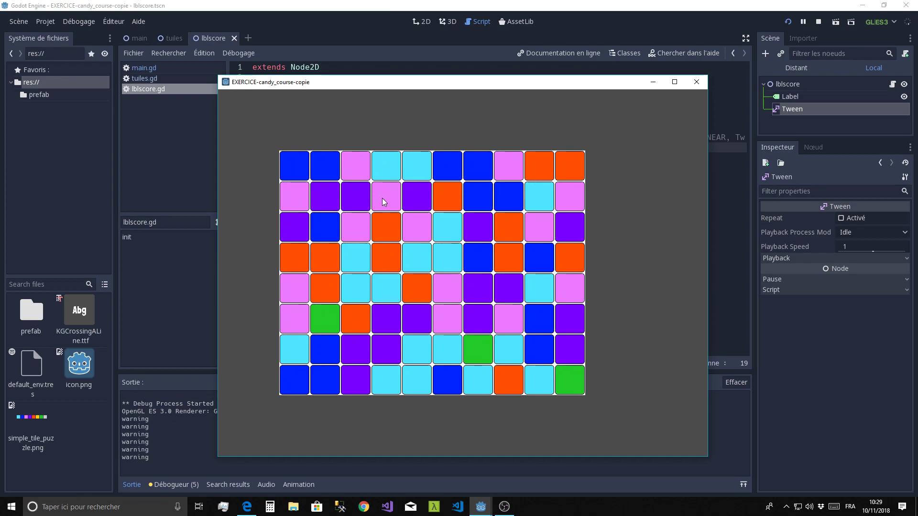
# - Make a pink match, reload a new grid, and swap green into blue for labels 1, 3, 6, 5, 3
pyautogui.moveTo(382, 198); pyautogui.dragTo(382, 250)
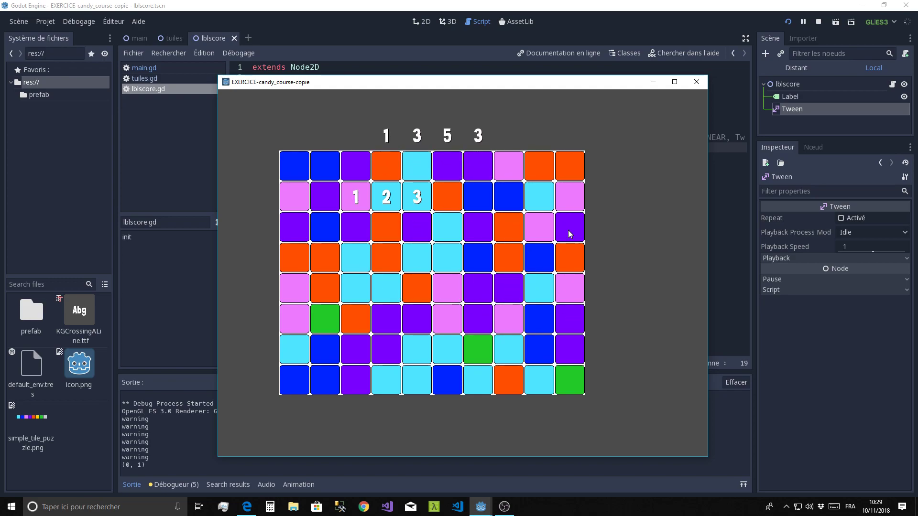
pyautogui.click(354, 315)
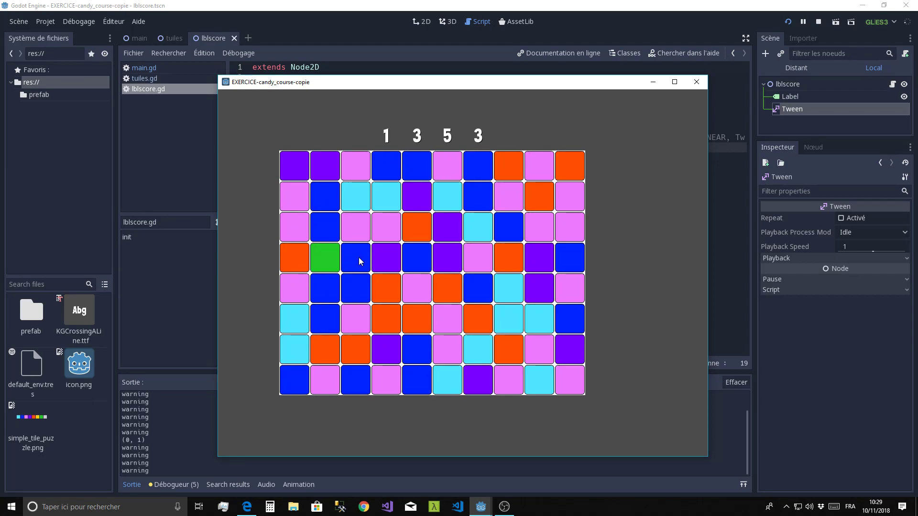
pyautogui.moveTo(359, 261); pyautogui.dragTo(328, 261)
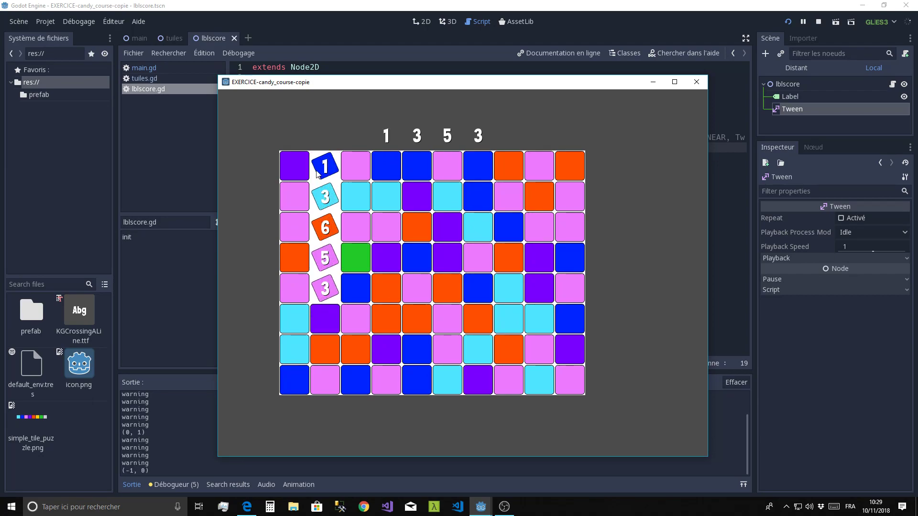
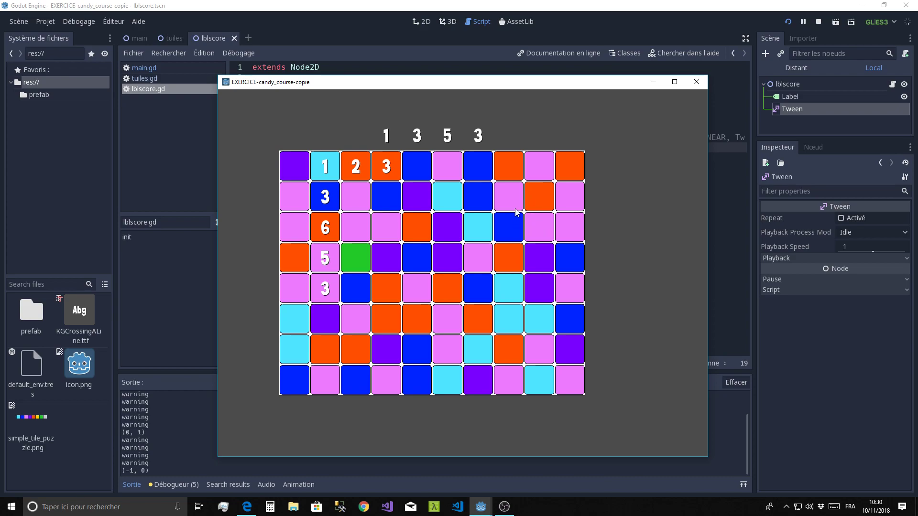
# - Swap tiles for a match, regenerate the grid, then clear a row of four cyan tiles
pyautogui.moveTo(514, 200); pyautogui.dragTo(536, 201)
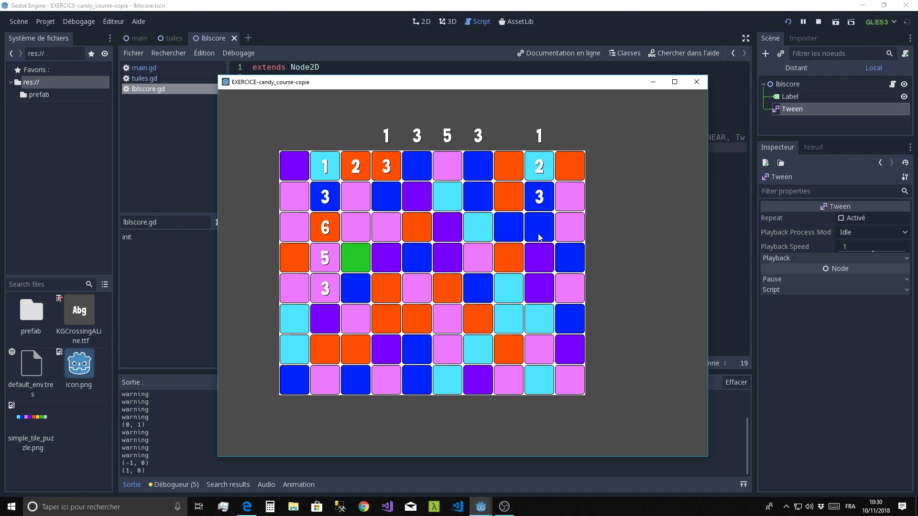
pyautogui.click(446, 274)
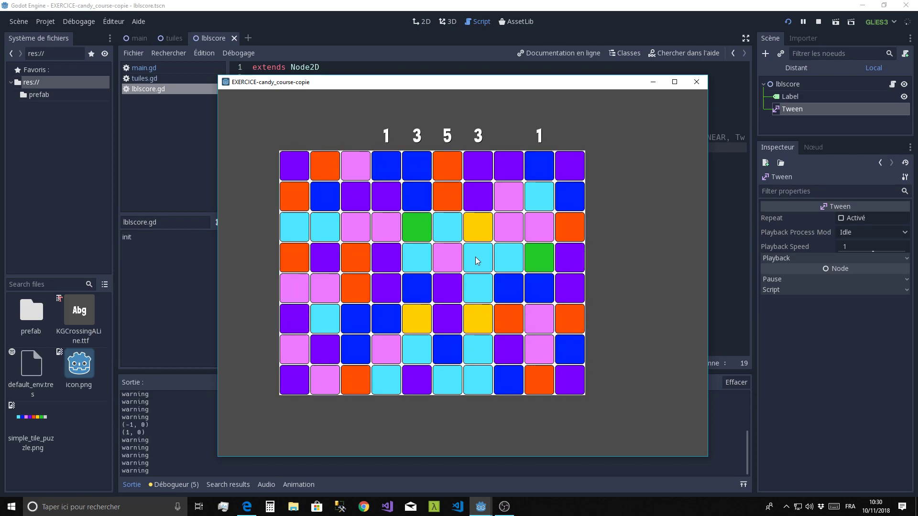
pyautogui.moveTo(446, 270); pyautogui.dragTo(454, 230)
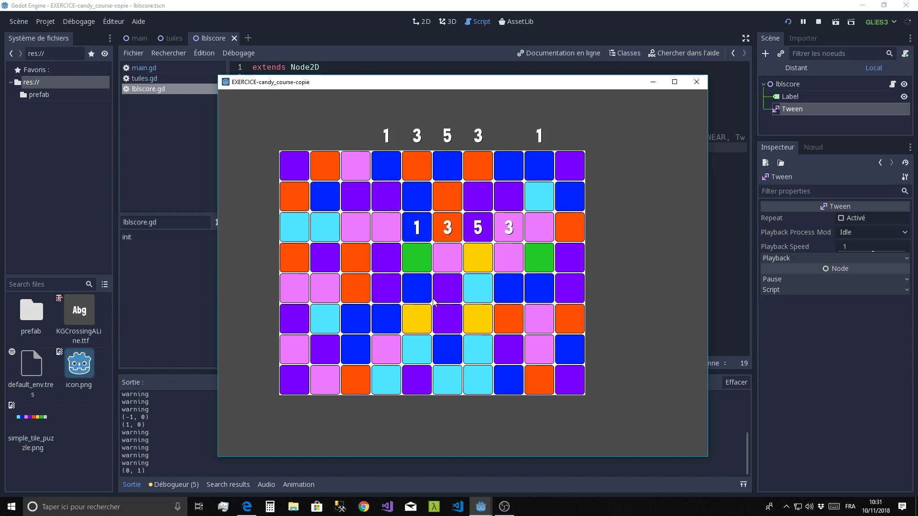
# - Stop the game and uncomment the scale tween line in lblscore.gd
pyautogui.click(697, 82)
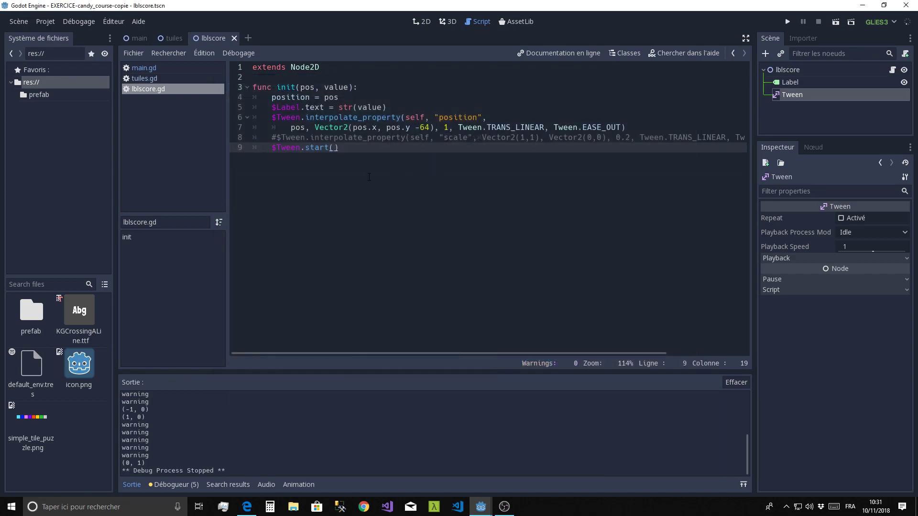
pyautogui.press('Up')
pyautogui.hotkey('ctrl', 'k')
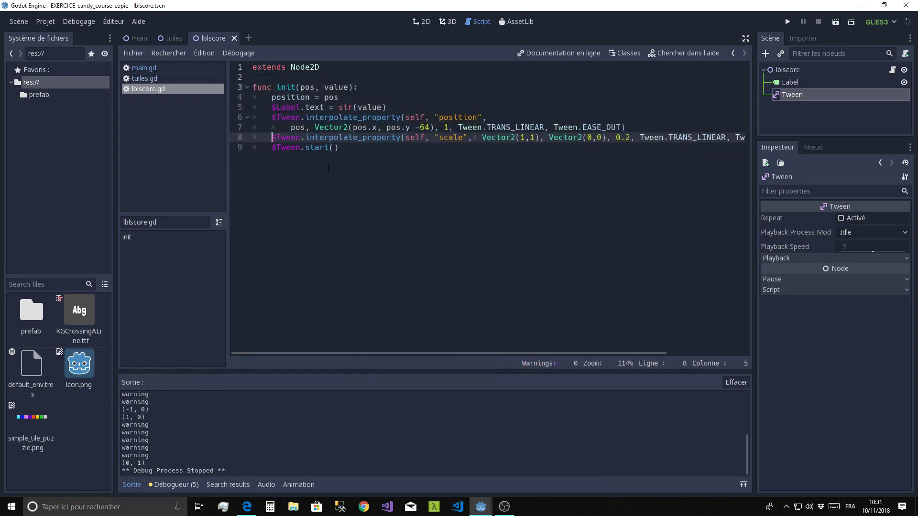
pyautogui.click(361, 161)
pyautogui.press('Return')
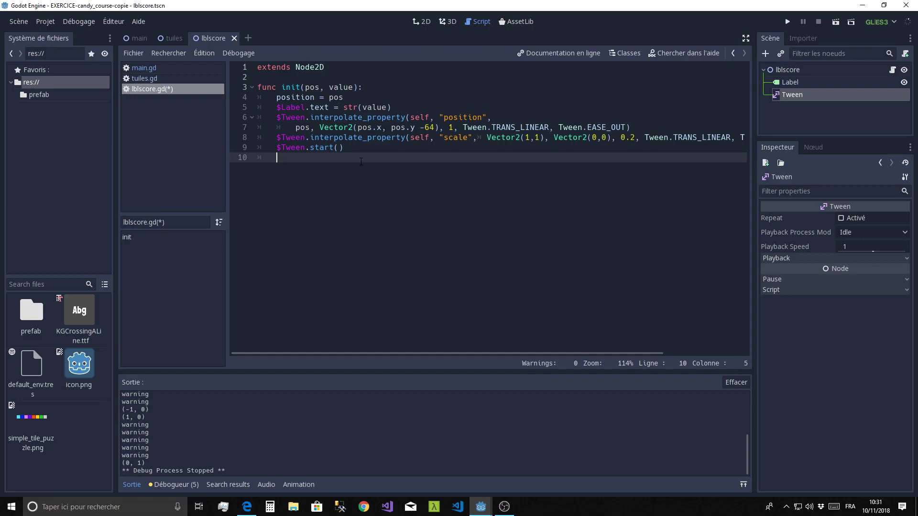
# - Add yield($Tween, "tween_completed") and queue_free() after the tween start, then open main.gd
pyautogui.write('yield')
pyautogui.write('($')
pyautogui.press('Down')
pyautogui.press('Down')
pyautogui.press('Return')
pyautogui.press('Down')
pyautogui.press('Down')
pyautogui.press('Down')
pyautogui.press('Down')
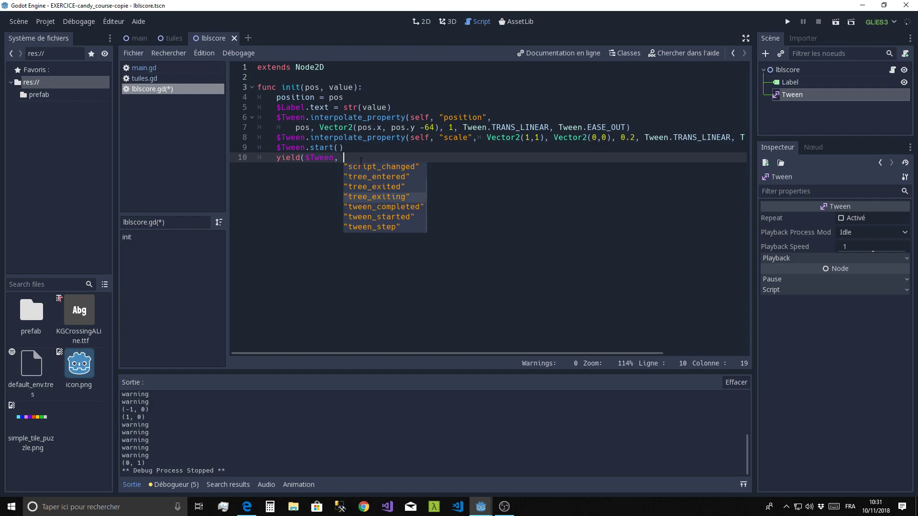
pyautogui.press('Down')
pyautogui.press('Return')
pyautogui.write('=')
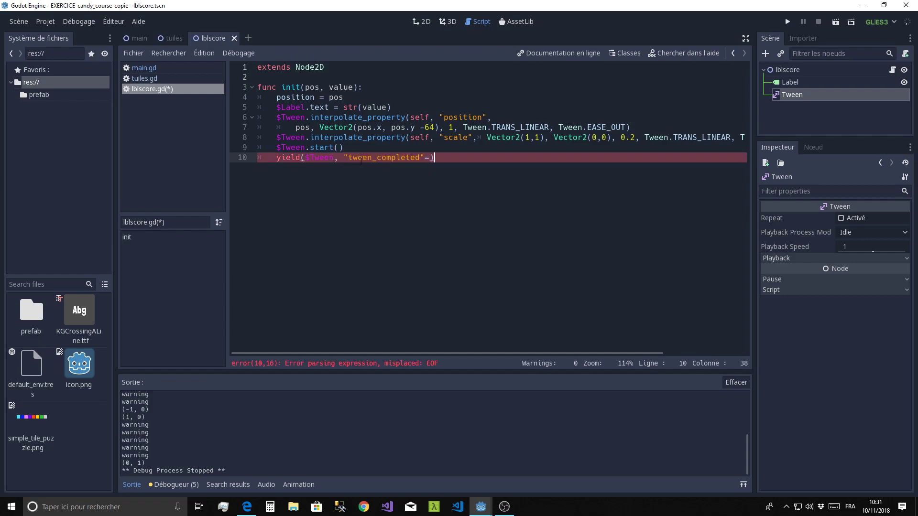
pyautogui.press('BackSpace')
pyautogui.write(')')
pyautogui.press('Return')
pyautogui.write('que')
pyautogui.press('Return')
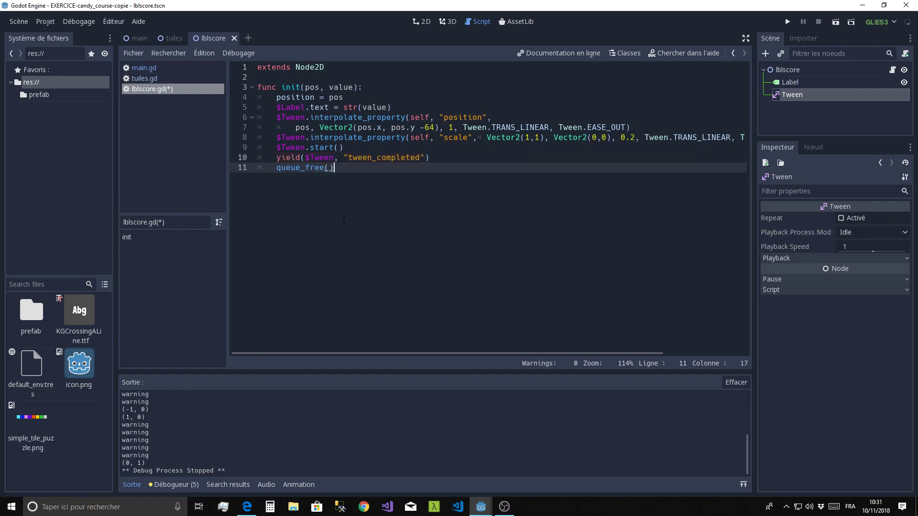
pyautogui.click(151, 68)
# - Declare 'var score = 0' below the click variables at the top of main.gd
pyautogui.scroll(7, 404, 179)
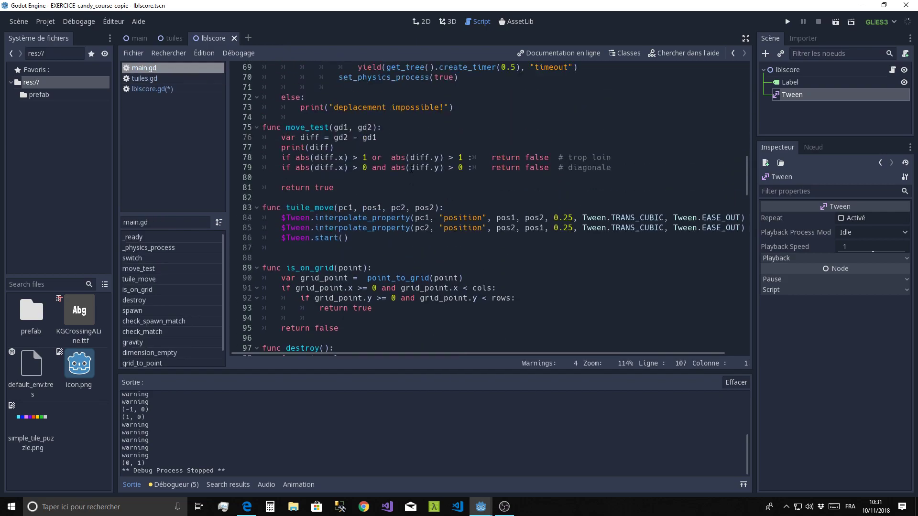
pyautogui.scroll(7, 406, 175)
pyautogui.scroll(7, 408, 173)
pyautogui.scroll(6, 411, 169)
pyautogui.scroll(3, 411, 169)
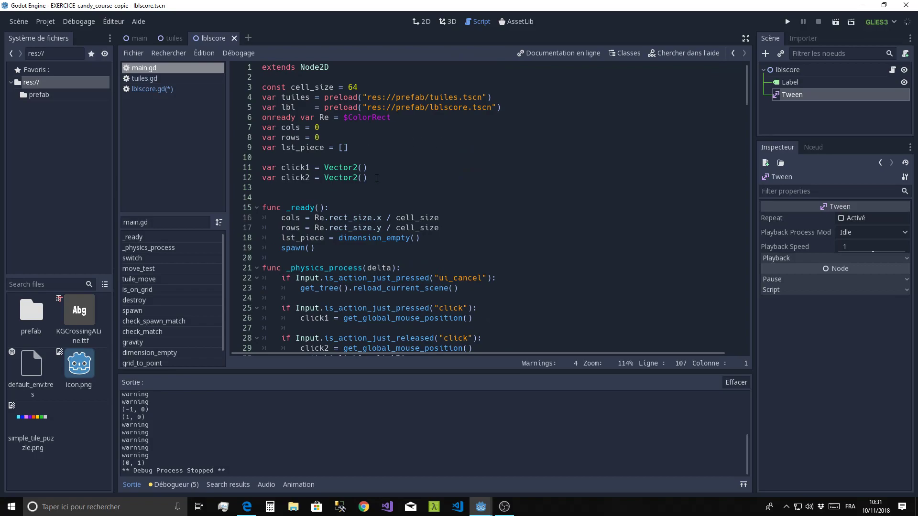
pyautogui.click(377, 178)
pyautogui.press('Return')
pyautogui.press('Return')
pyautogui.press('Return')
pyautogui.write('v')
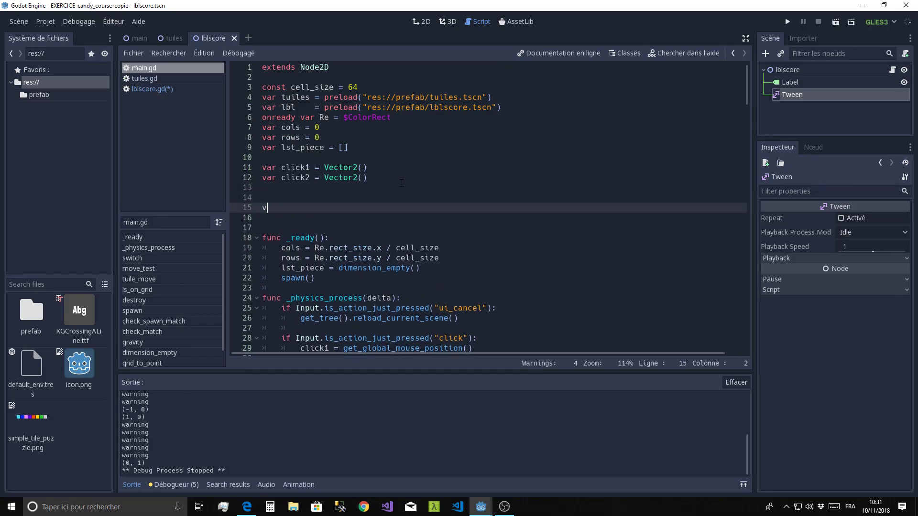
pyautogui.write('ar score')
pyautogui.write(' = 0')
pyautogui.moveTo(744, 77); pyautogui.dragTo(732, 166)
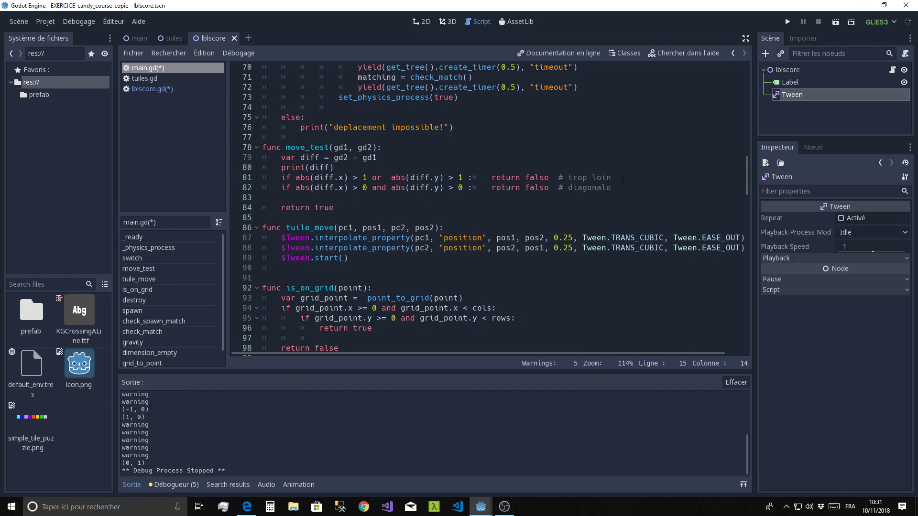
# - In destroy(), add 'score += scr' and multiply the scr line by 100
pyautogui.click(133, 302)
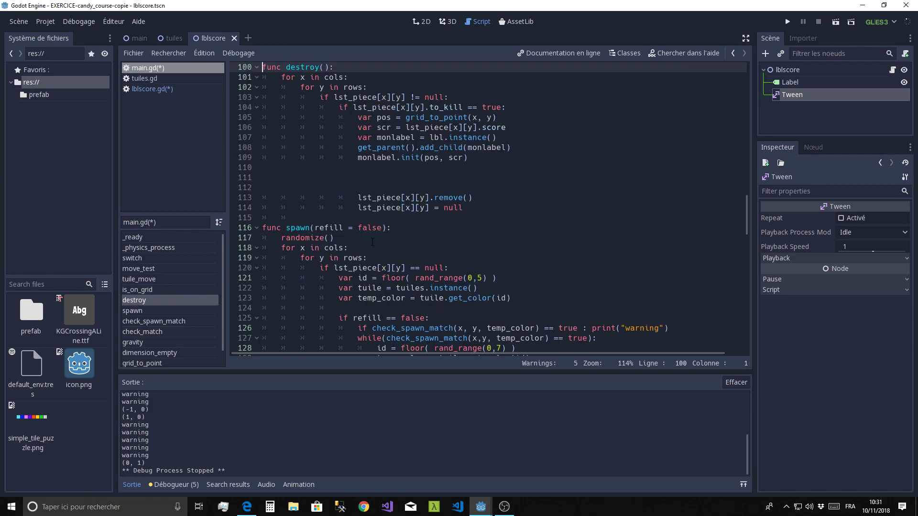
pyautogui.click(372, 170)
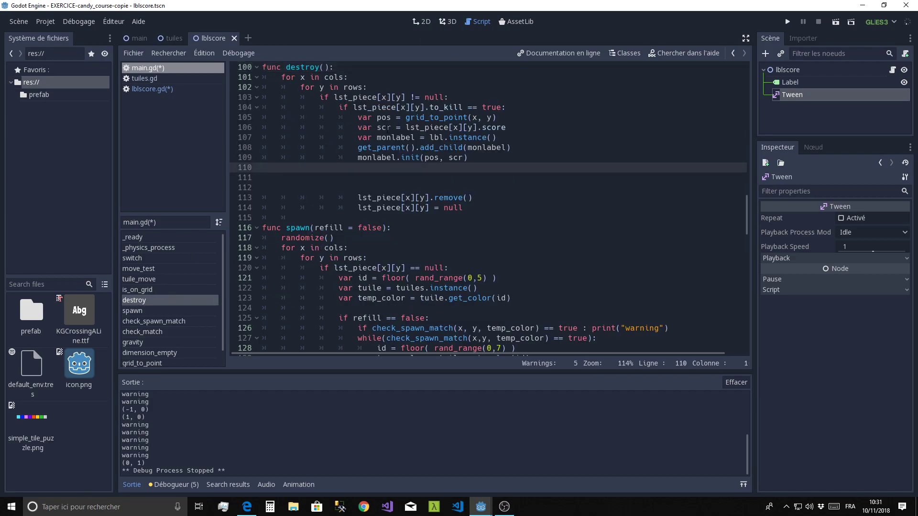
pyautogui.press('Tab')
pyautogui.press('Tab')
pyautogui.press('Tab')
pyautogui.press('Tab')
pyautogui.press('Tab')
pyautogui.write('score ')
pyautogui.write('+= ')
pyautogui.write('scr')
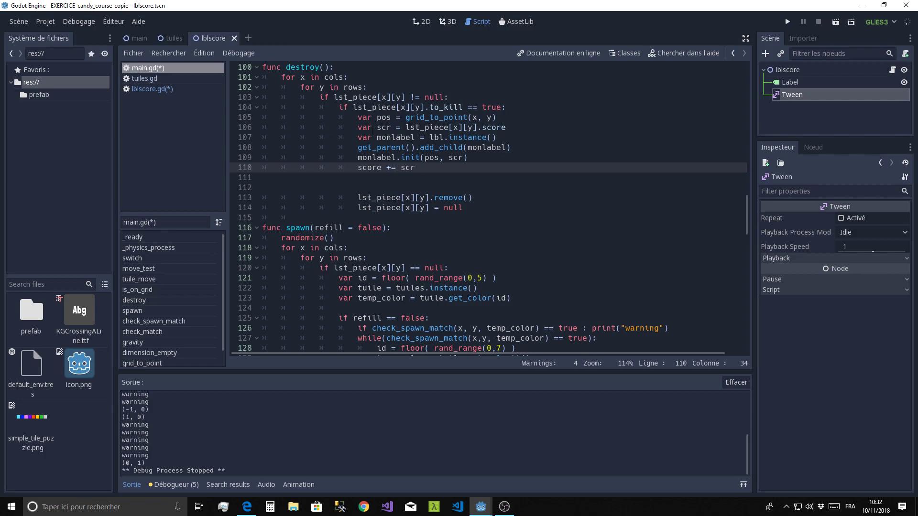
pyautogui.click(523, 127)
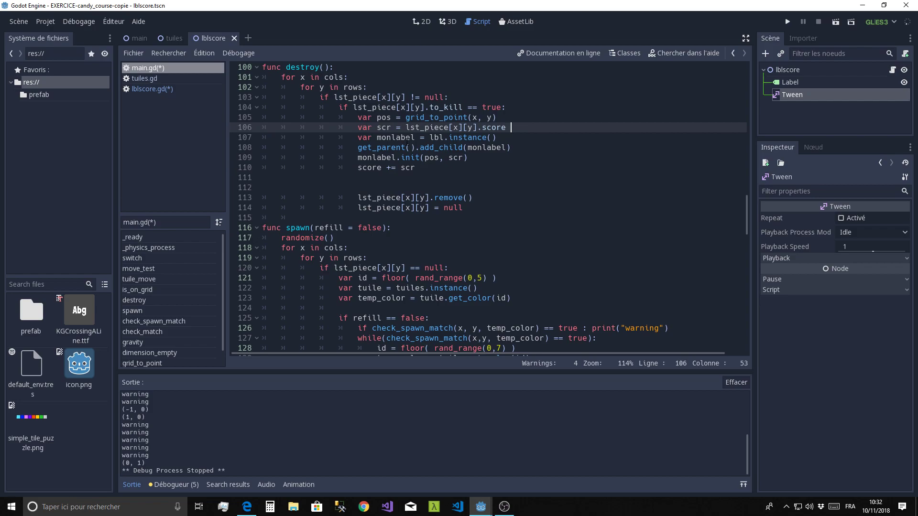
pyautogui.write('* 100')
pyautogui.click(367, 180)
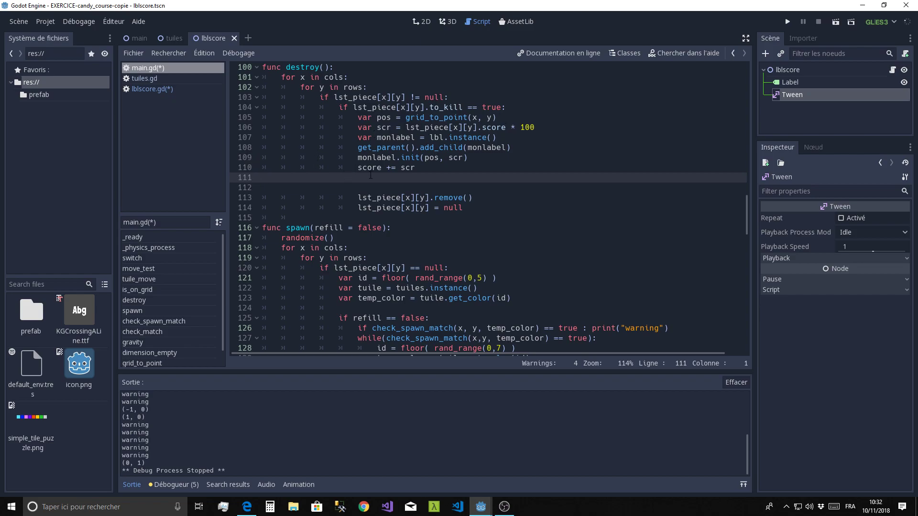
pyautogui.press('Delete')
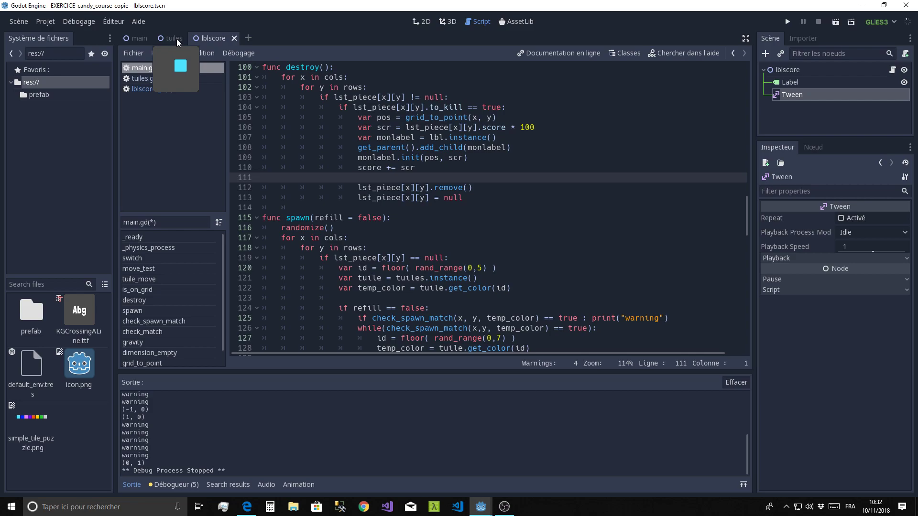
# - Add a Label child under the main root node and set its Text to 'score:'
pyautogui.click(137, 39)
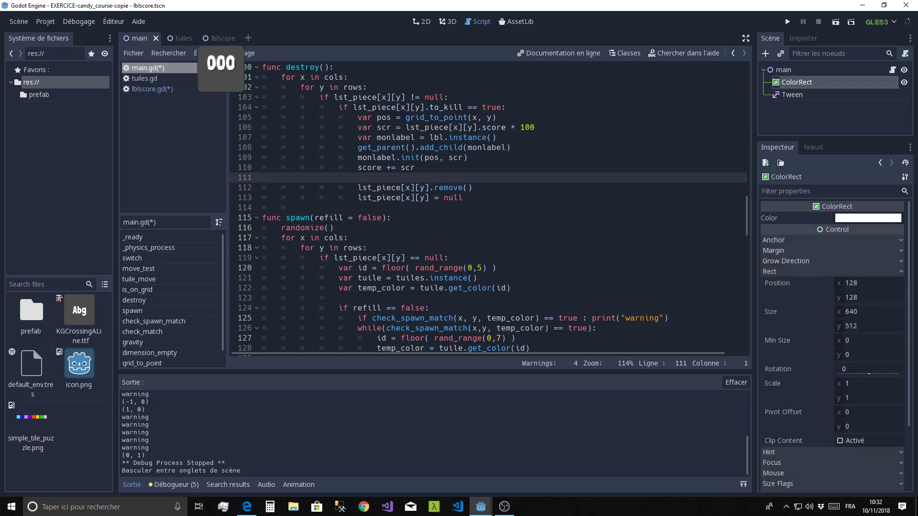
pyautogui.click(421, 22)
pyautogui.scroll(-2, 472, 113)
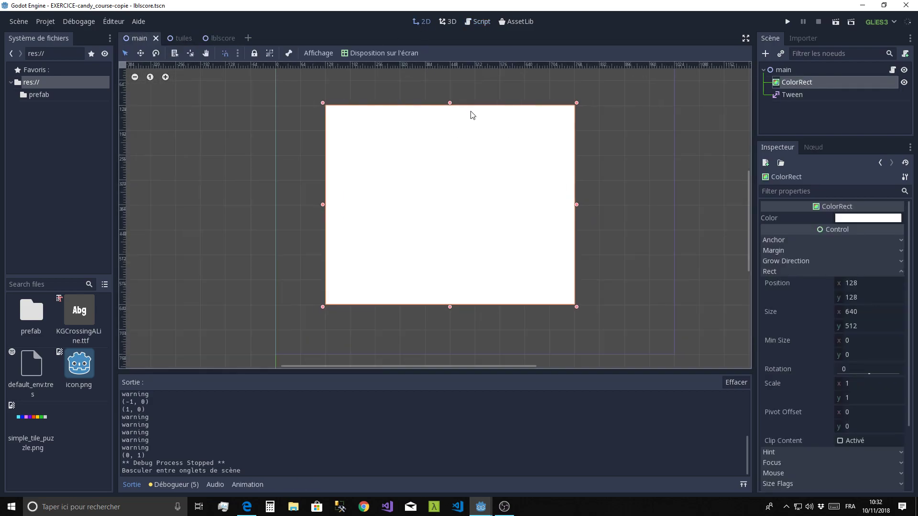
pyautogui.click(785, 70)
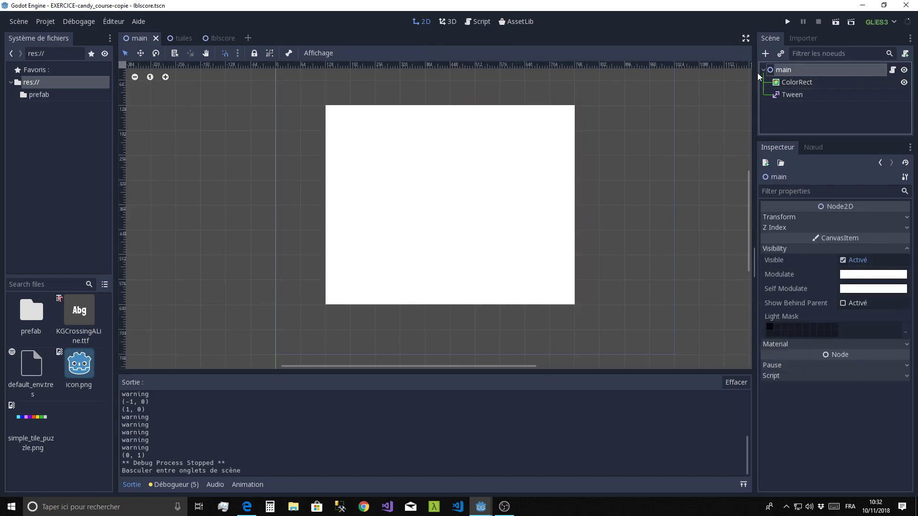
pyautogui.click(765, 54)
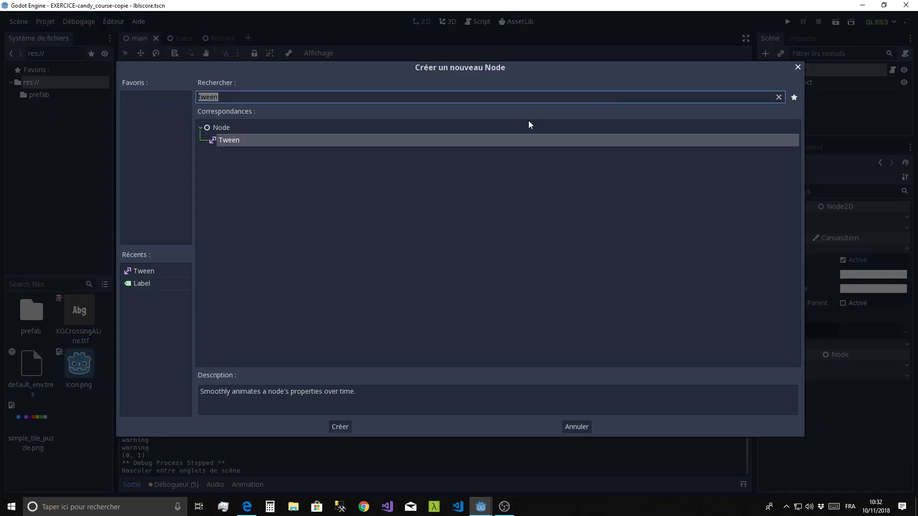
pyautogui.write('lab')
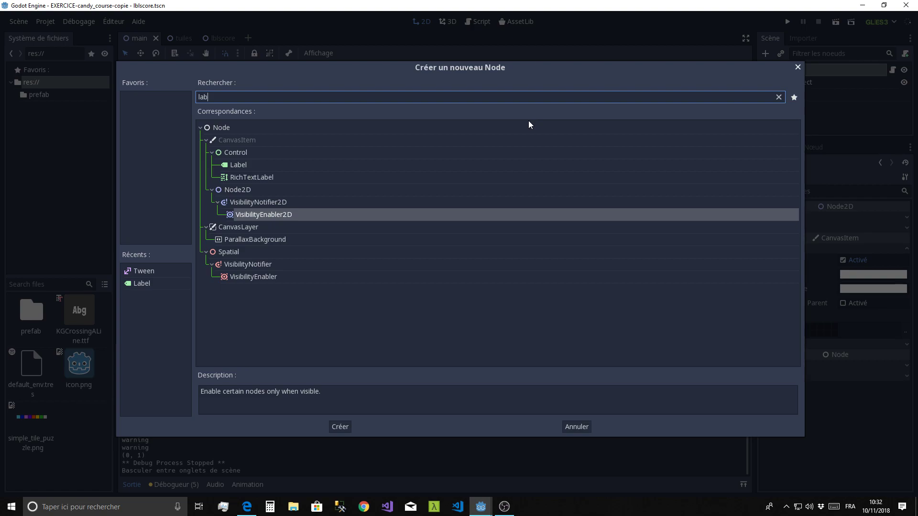
pyautogui.write('el')
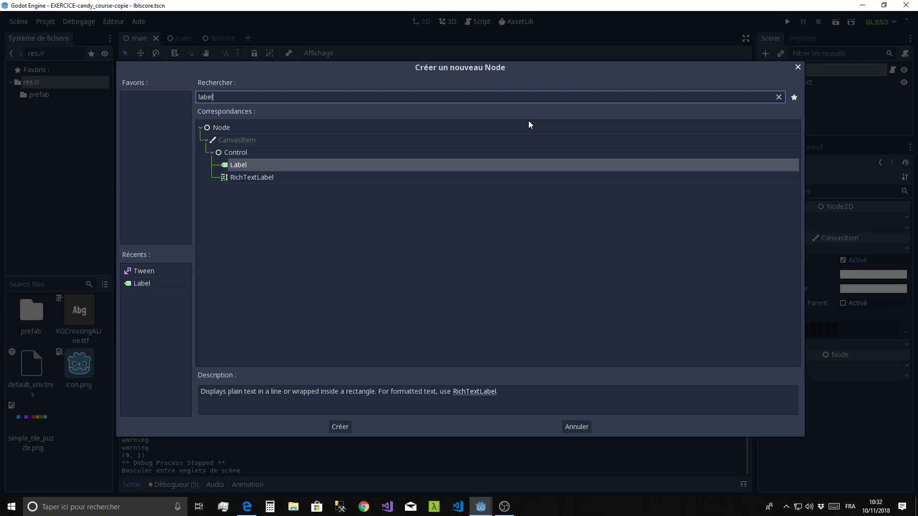
pyautogui.press('Return')
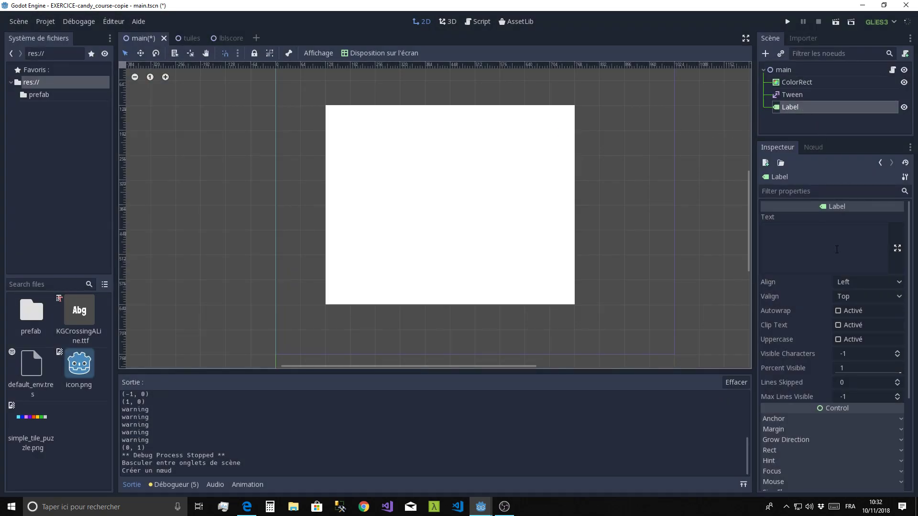
pyautogui.click(820, 237)
pyautogui.write('score')
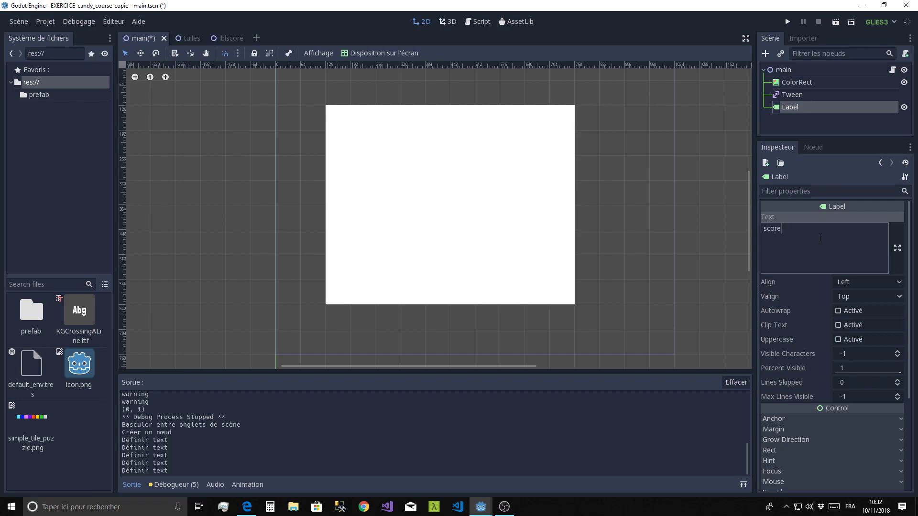
pyautogui.write(':')
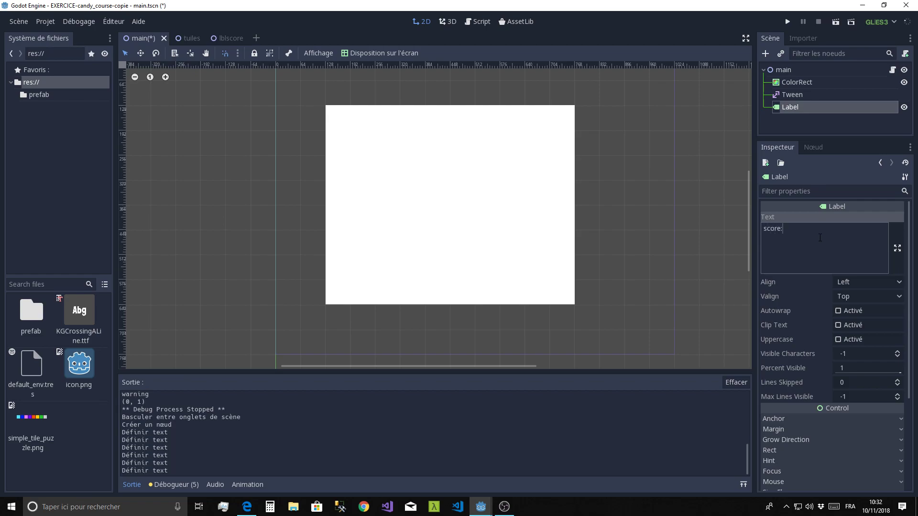
# - Give the label a new DynamicFont custom font using KGCrossingALine.ttf as font data
pyautogui.press('Return')
pyautogui.moveTo(453, 133); pyautogui.dragTo(482, 209, button='middle')
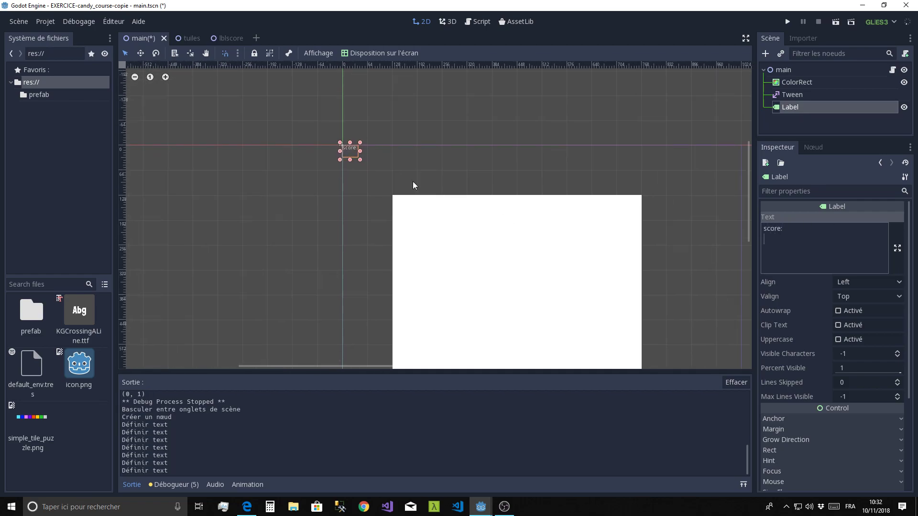
pyautogui.scroll(3, 351, 165)
pyautogui.scroll(1, 352, 162)
pyautogui.scroll(1, 536, 194)
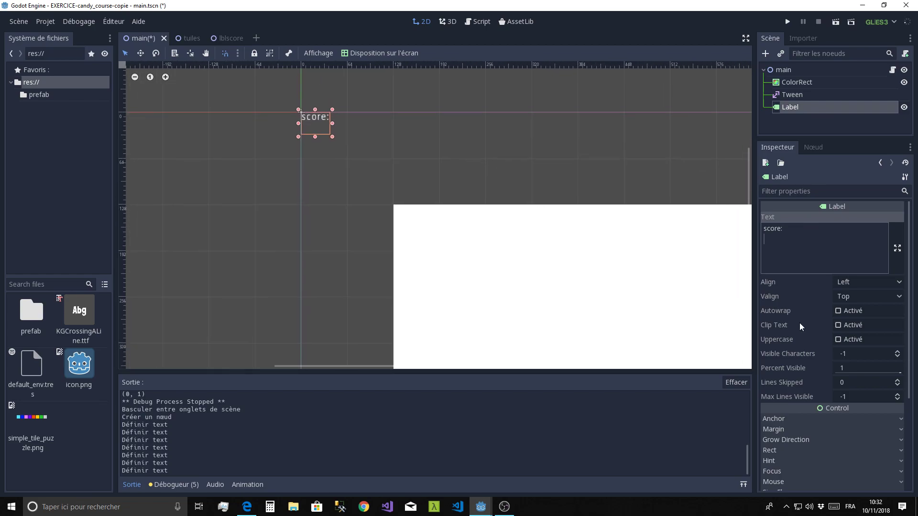
pyautogui.scroll(-3, 815, 368)
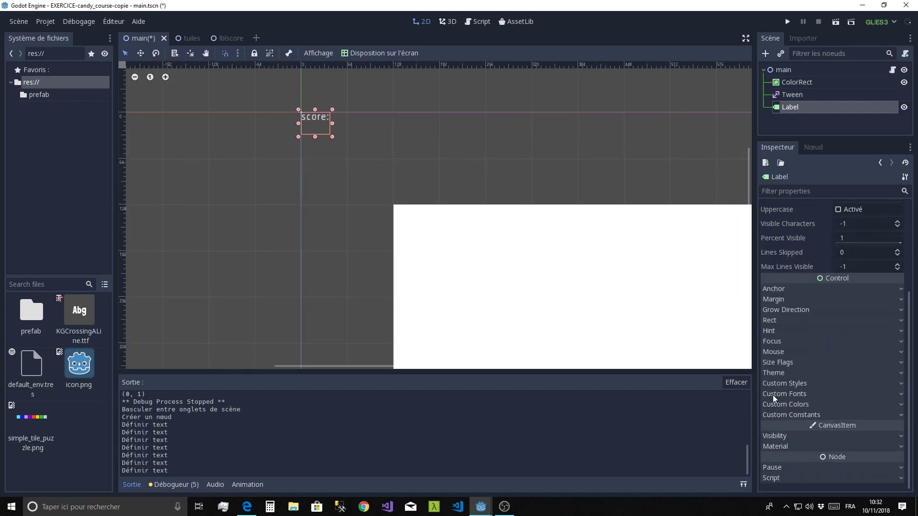
pyautogui.click(793, 395)
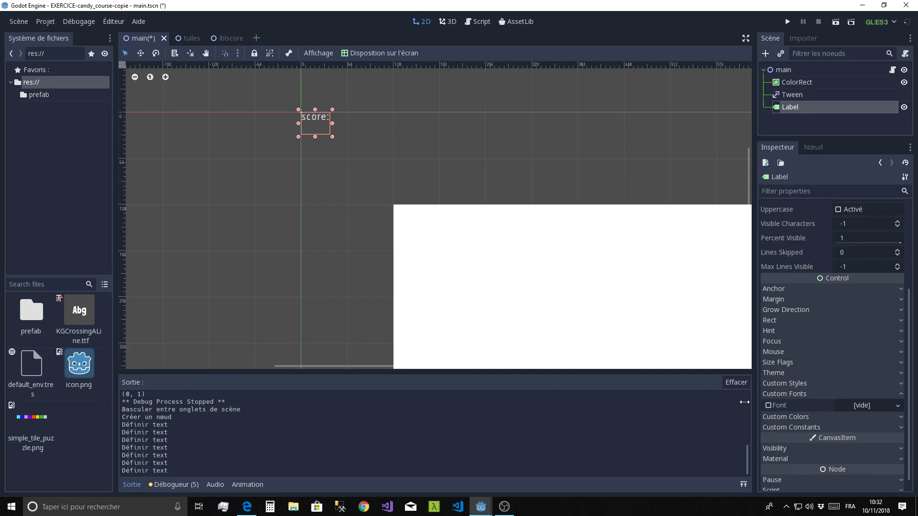
pyautogui.click(899, 407)
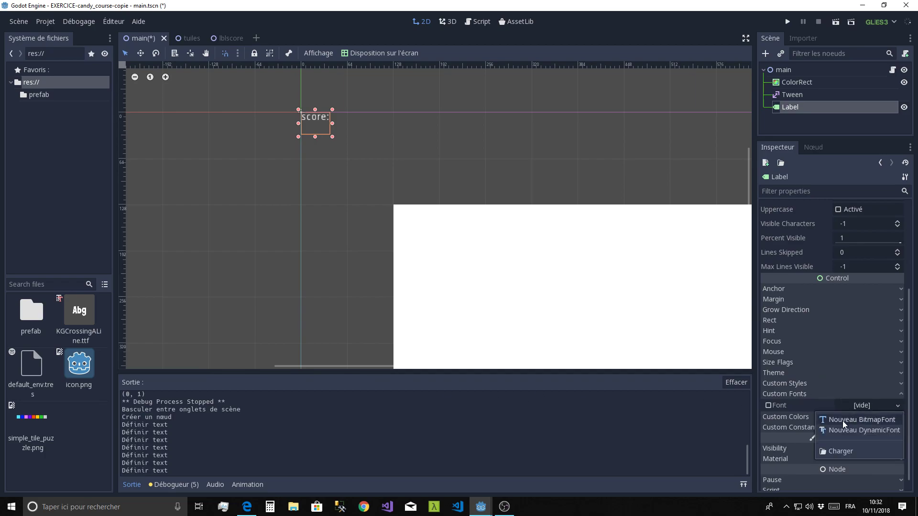
pyautogui.click(854, 429)
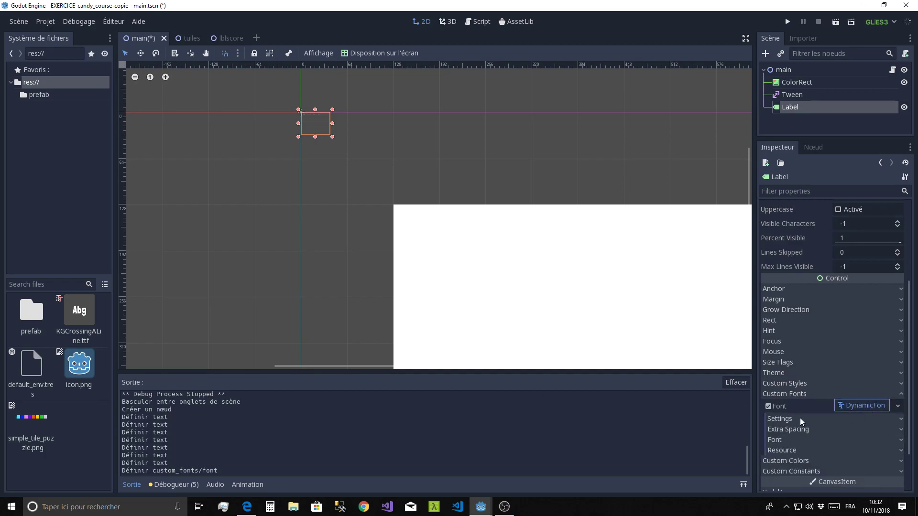
pyautogui.scroll(-2, 799, 418)
pyautogui.click(782, 382)
pyautogui.click(877, 396)
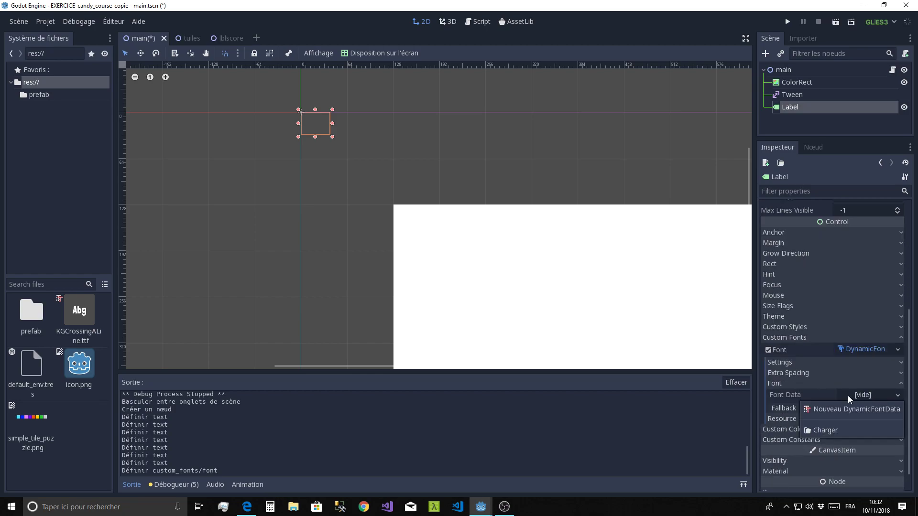
pyautogui.click(861, 430)
pyautogui.click(362, 141)
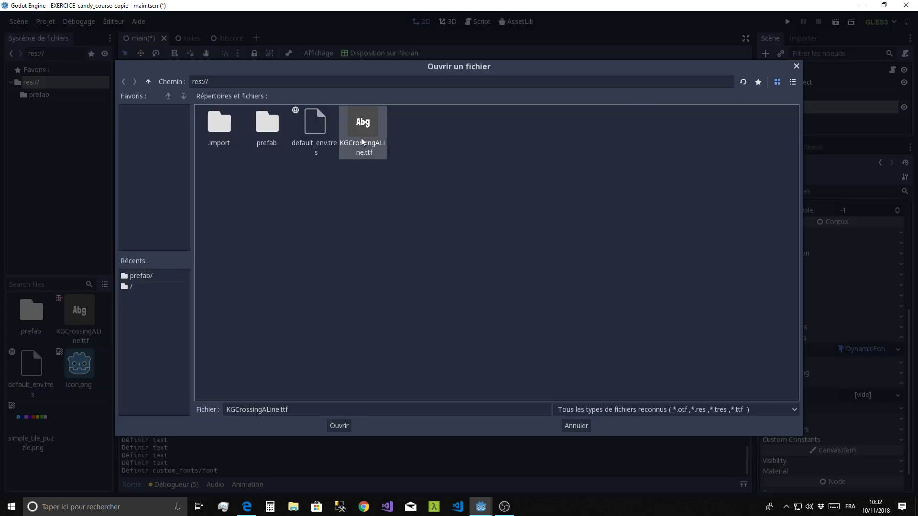
pyautogui.click(339, 426)
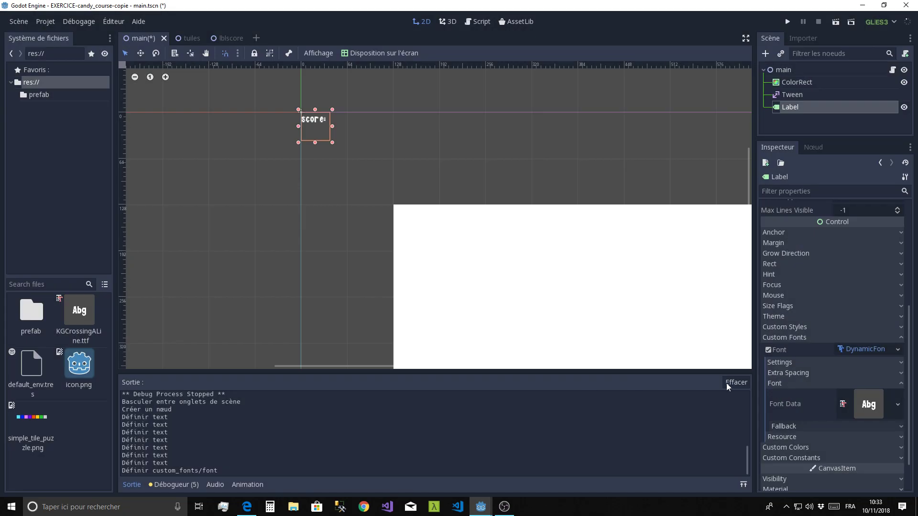
# - Set the dynamic font size to 64, after first trying 48
pyautogui.click(787, 363)
pyautogui.click(863, 374)
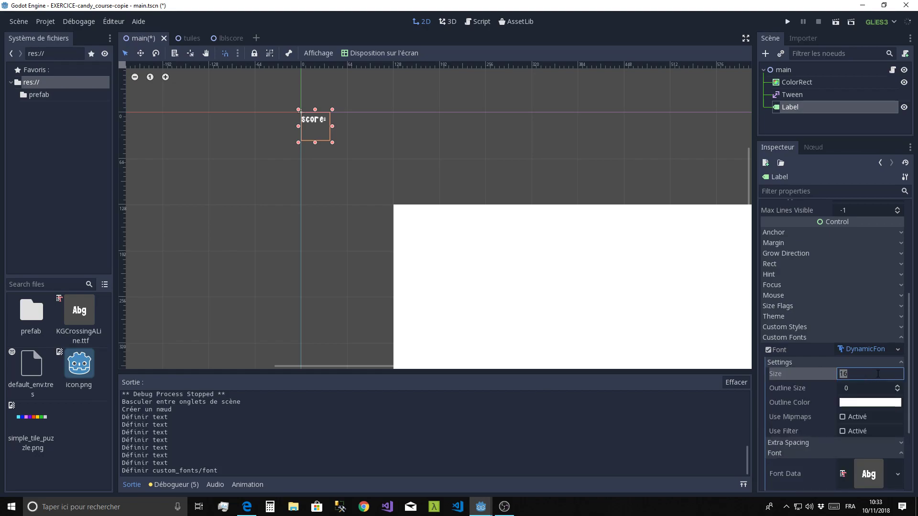
pyautogui.write('48')
pyautogui.press('Return')
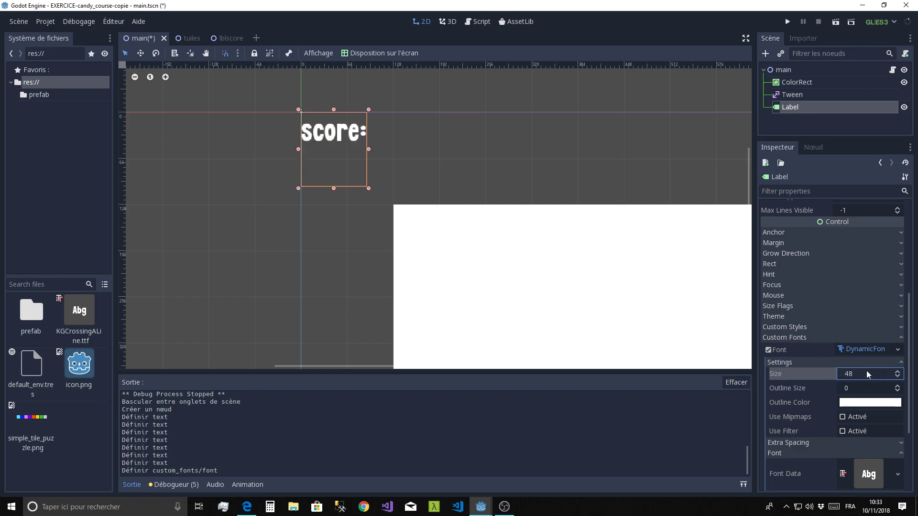
pyautogui.click(868, 377)
pyautogui.write('64')
pyautogui.press('Return')
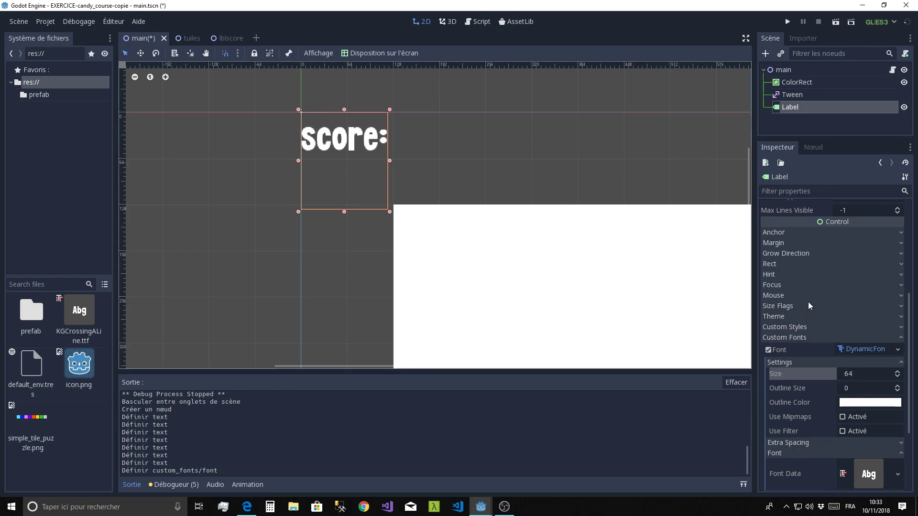
pyautogui.scroll(4, 816, 371)
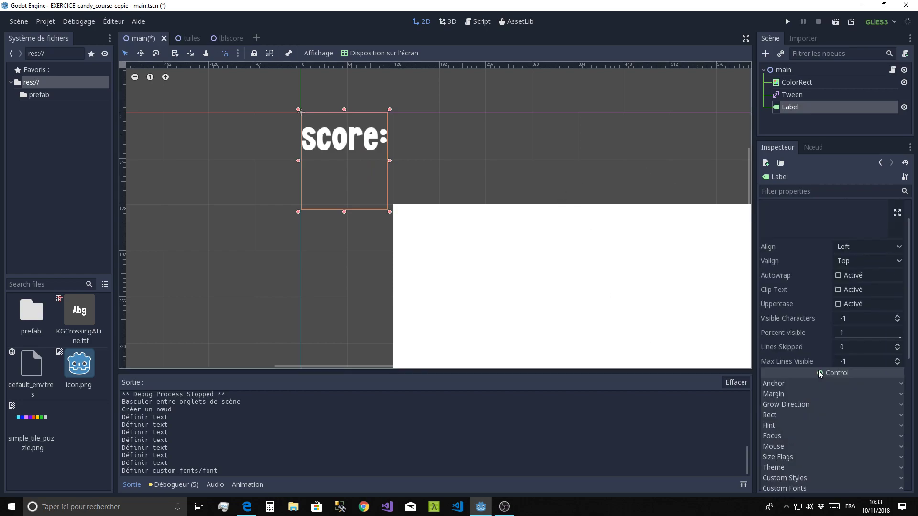
pyautogui.scroll(1, 819, 371)
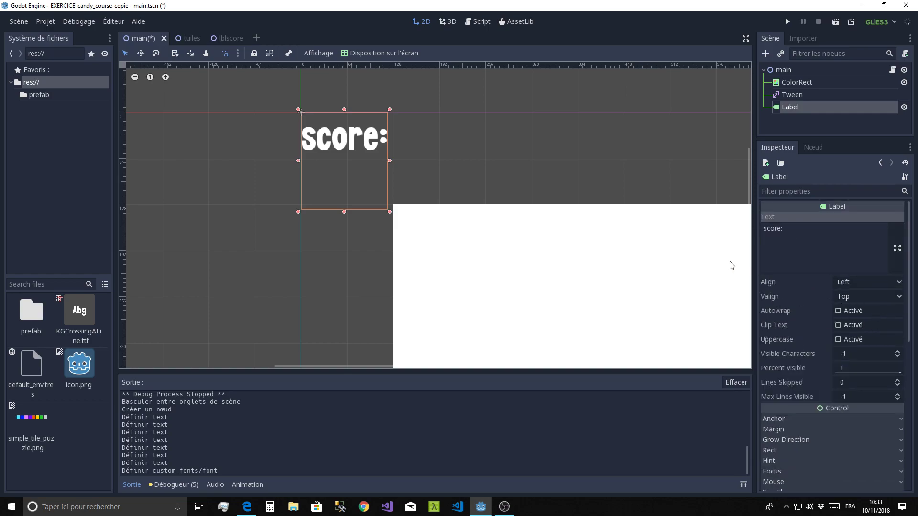
# - Duplicate the Label, rename the copy lblscore, and move it right of 'score:'
pyautogui.rightClick(794, 106)
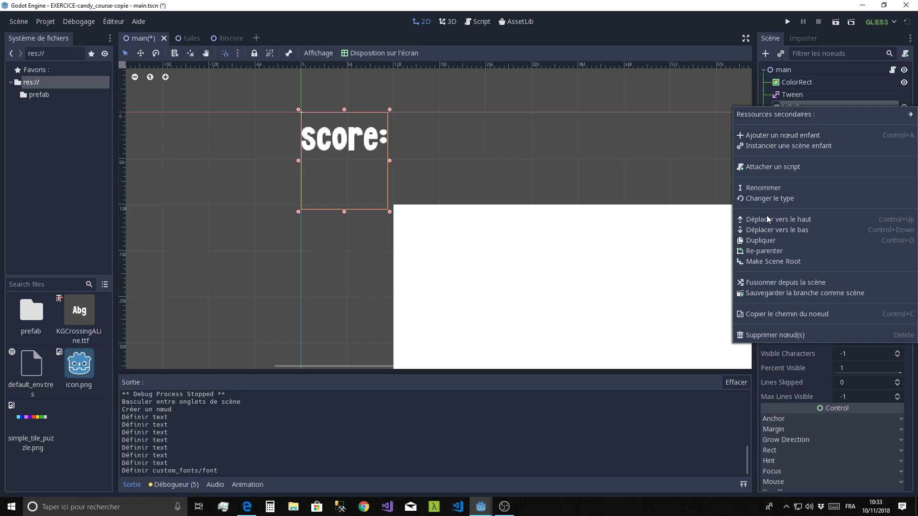
pyautogui.click(761, 240)
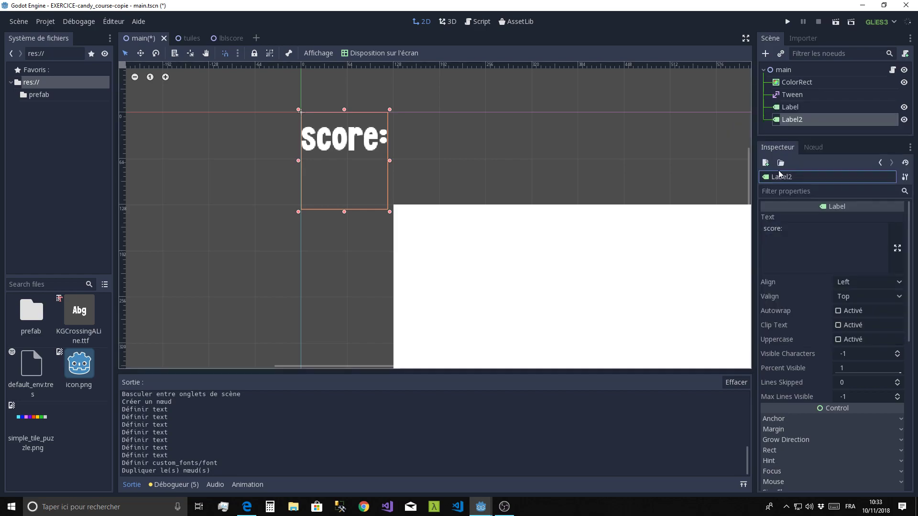
pyautogui.doubleClick(798, 120)
pyautogui.press('BackSpace')
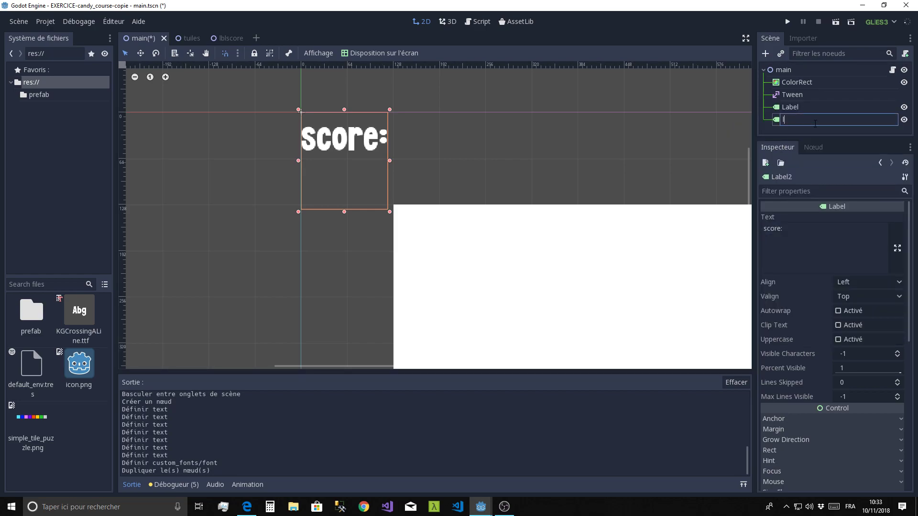
pyautogui.write('lbls')
pyautogui.write('core')
pyautogui.press('Return')
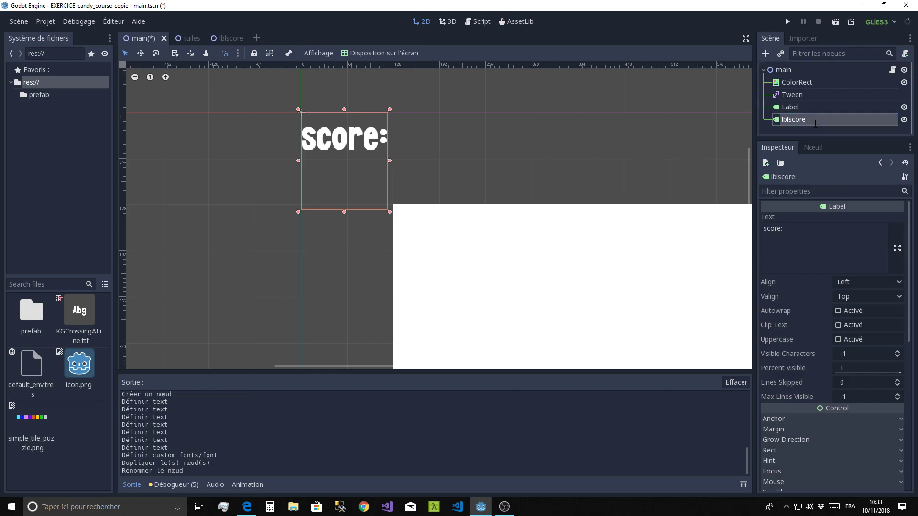
pyautogui.moveTo(348, 143); pyautogui.dragTo(441, 144)
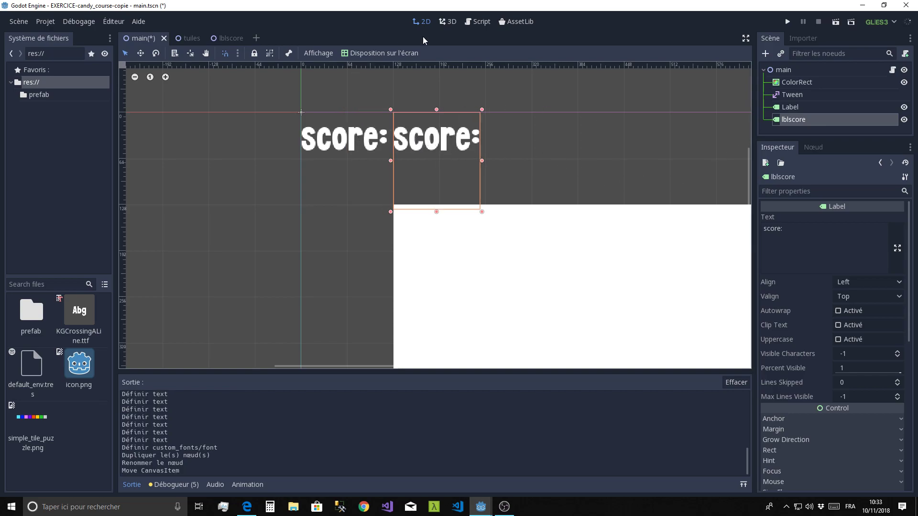
pyautogui.click(480, 24)
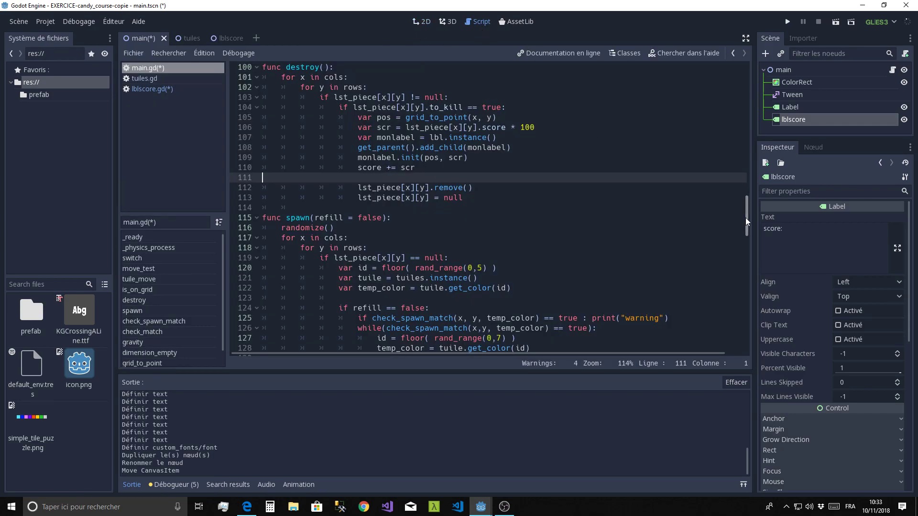
# - Insert '$lblscore.text = str(score)' as the first line of _physics_process in main.gd
pyautogui.moveTo(745, 218); pyautogui.dragTo(749, 83)
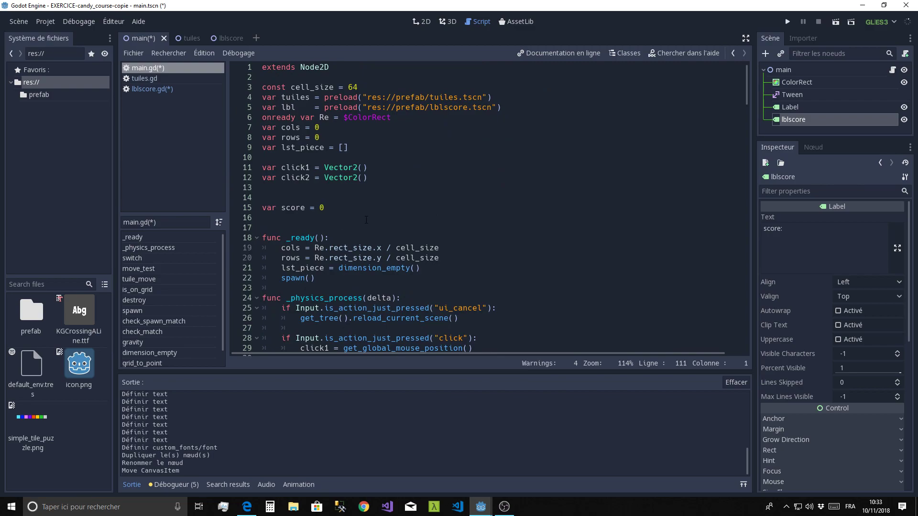
pyautogui.scroll(-4, 367, 220)
pyautogui.click(419, 178)
pyautogui.press('Return')
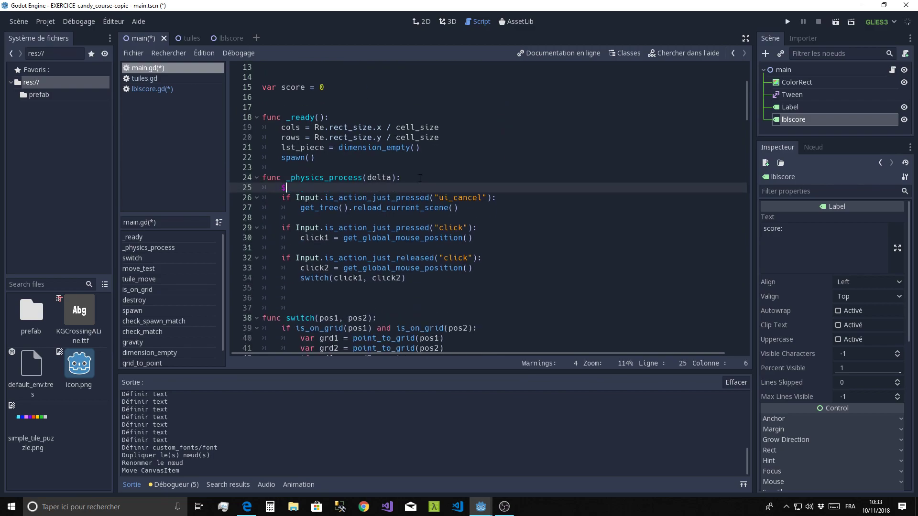
pyautogui.write('lblscore.text')
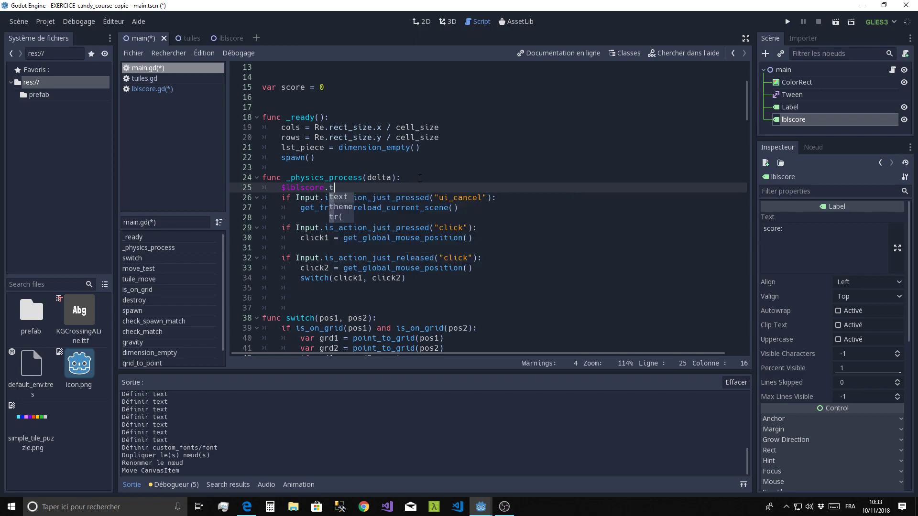
pyautogui.write(' = s')
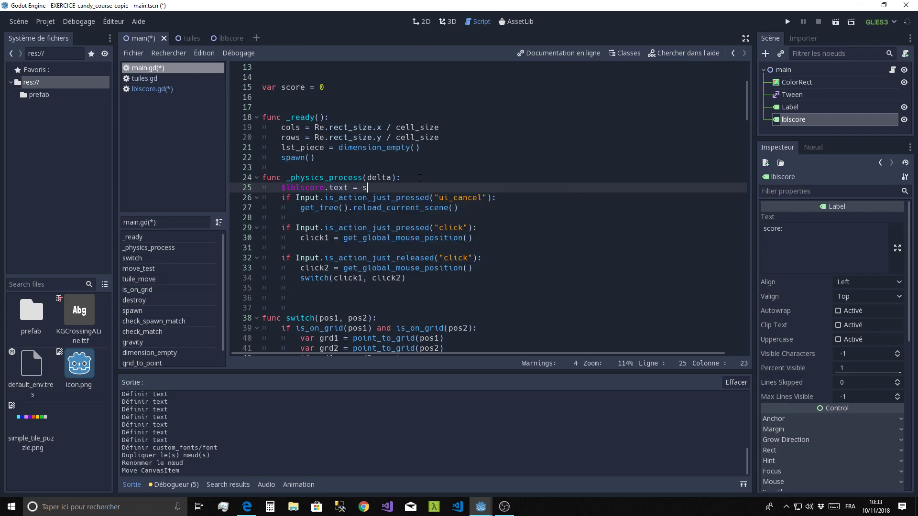
pyautogui.write('tr(score')
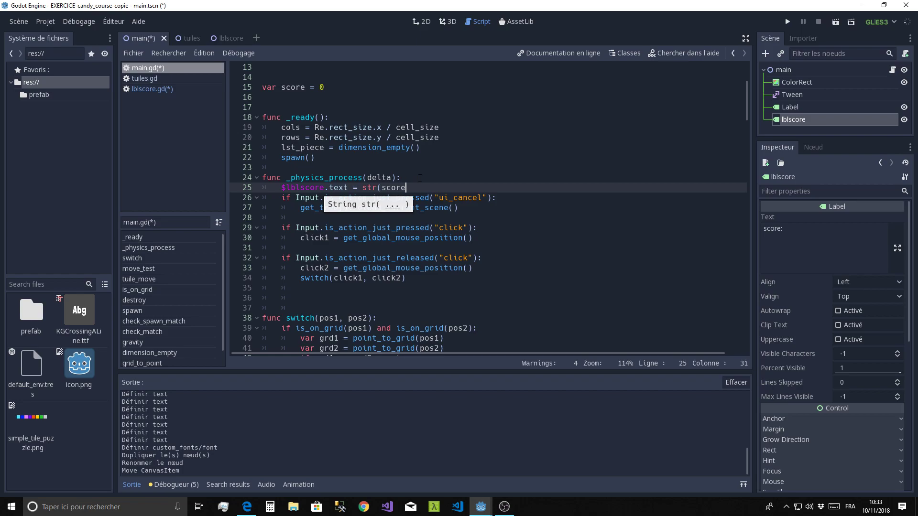
pyautogui.write(')')
pyautogui.press('Return')
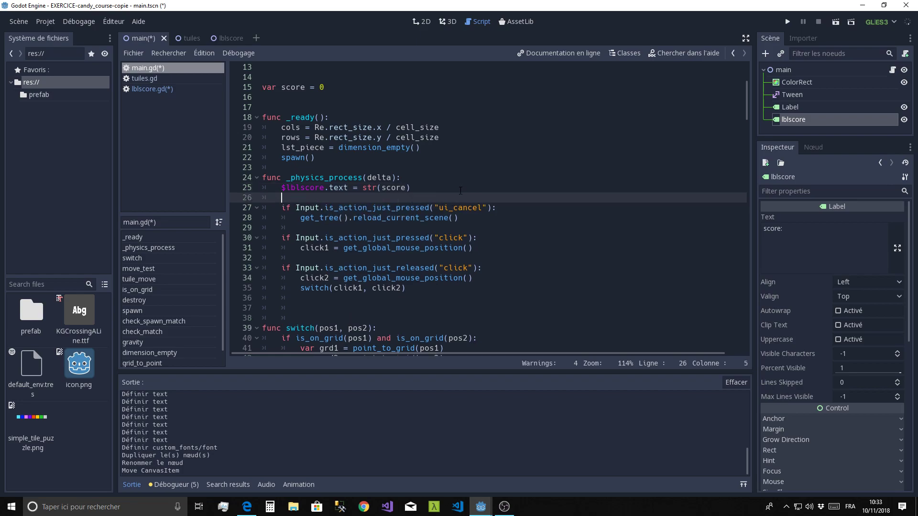
# - Run the game, clear a blue row and a five-orange match, reaching score 4800
pyautogui.click(788, 21)
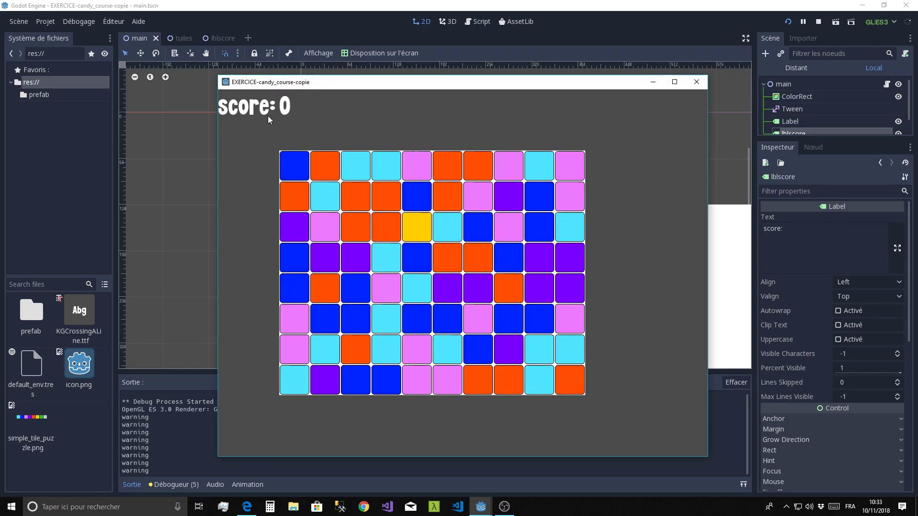
pyautogui.moveTo(481, 317); pyautogui.dragTo(476, 351)
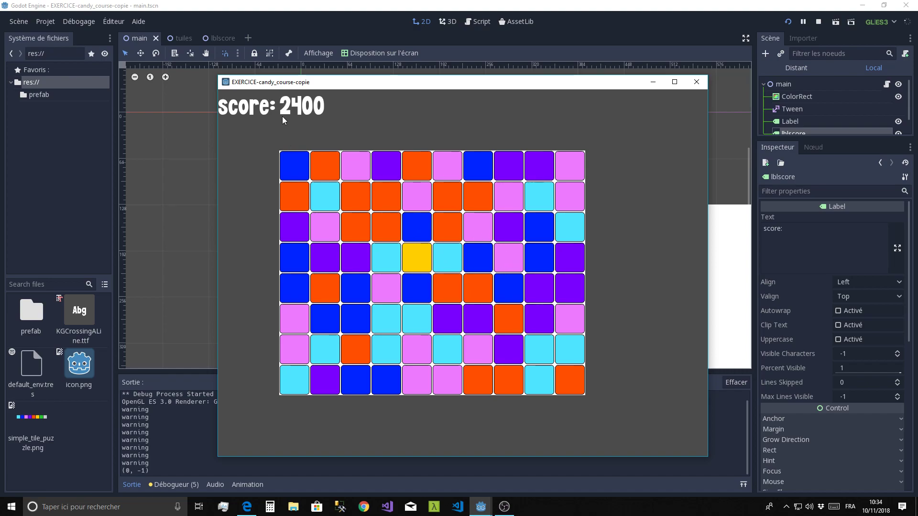
pyautogui.moveTo(413, 165); pyautogui.dragTo(411, 180)
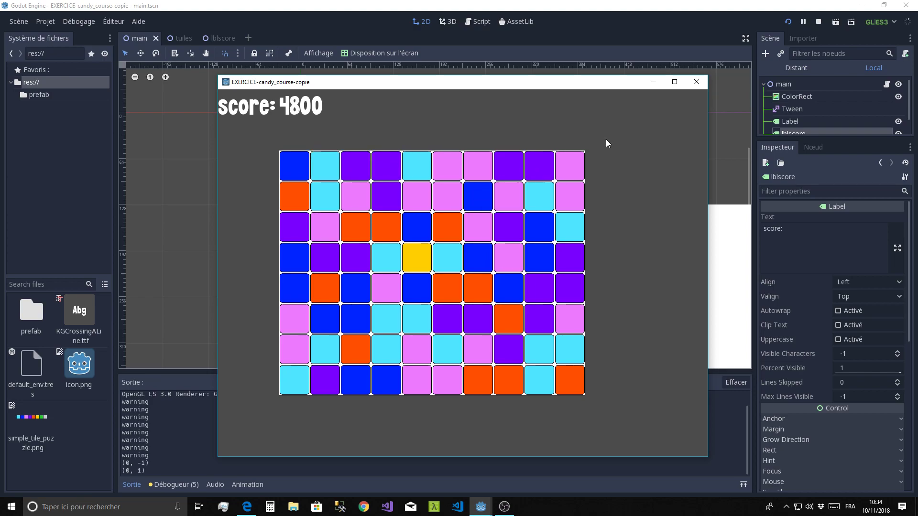
# - Close the running game and bring up main.gd's match-clearing loop from the tuiles scene
pyautogui.click(695, 84)
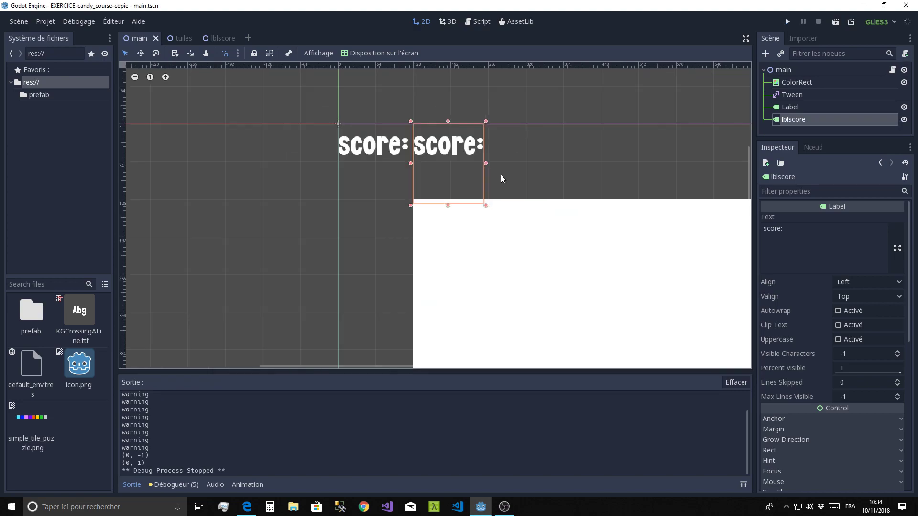
pyautogui.scroll(1, 501, 174)
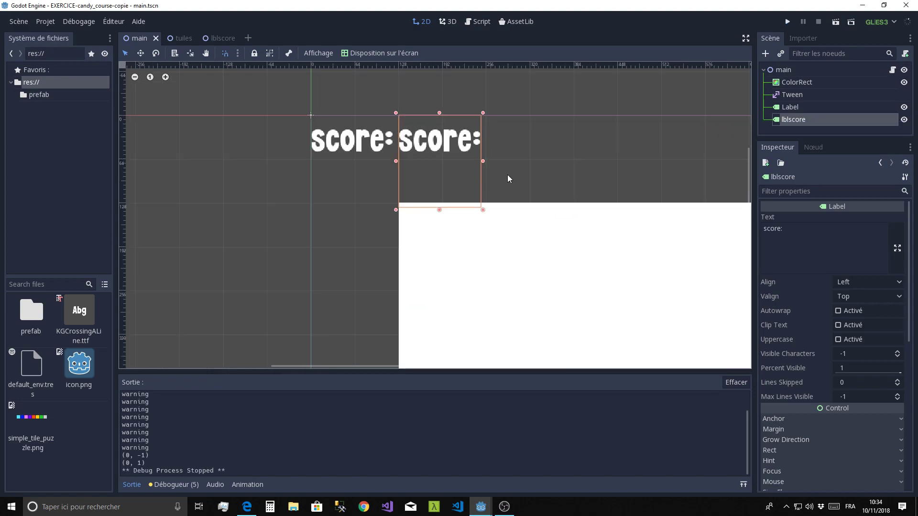
pyautogui.click(176, 39)
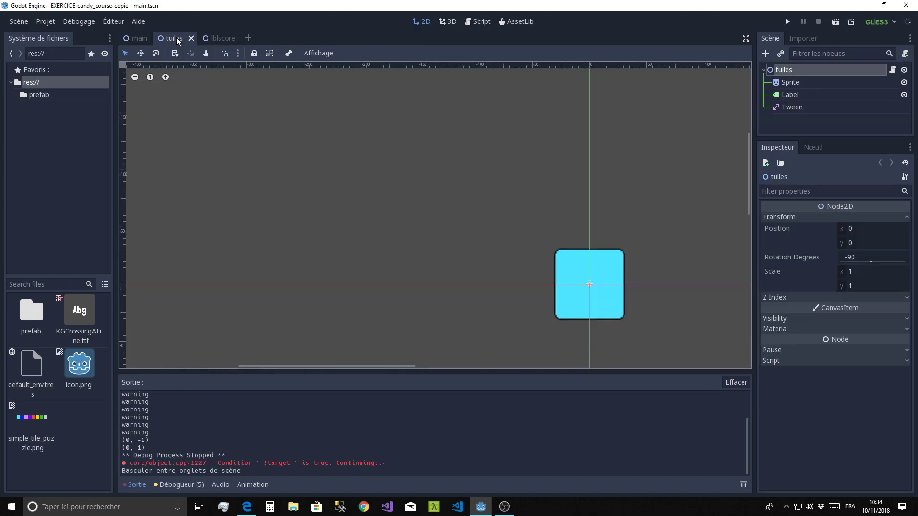
pyautogui.click(475, 23)
pyautogui.scroll(-5, 398, 188)
pyautogui.scroll(-7, 398, 188)
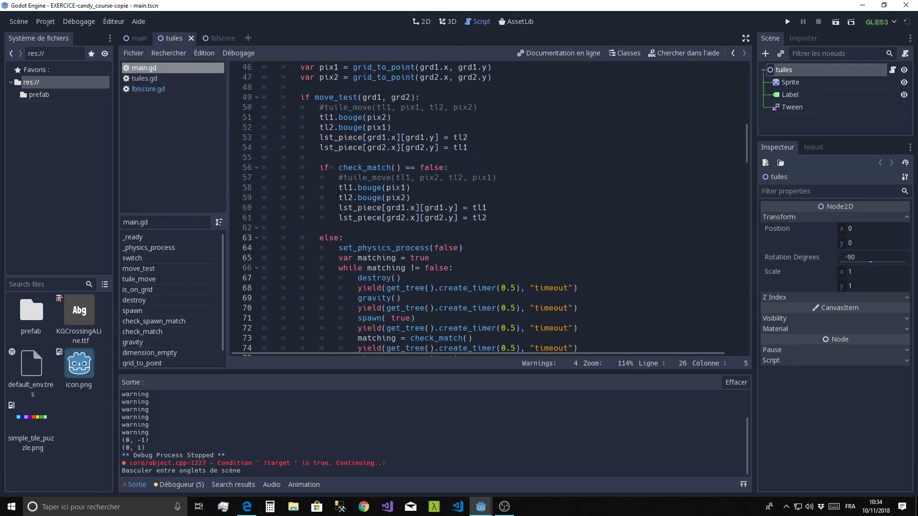
pyautogui.scroll(-2, 398, 188)
# - Change the create_timer values on lines 68, 70 and 72 from 0.5 to 0.1
pyautogui.click(516, 197)
pyautogui.press('BackSpace')
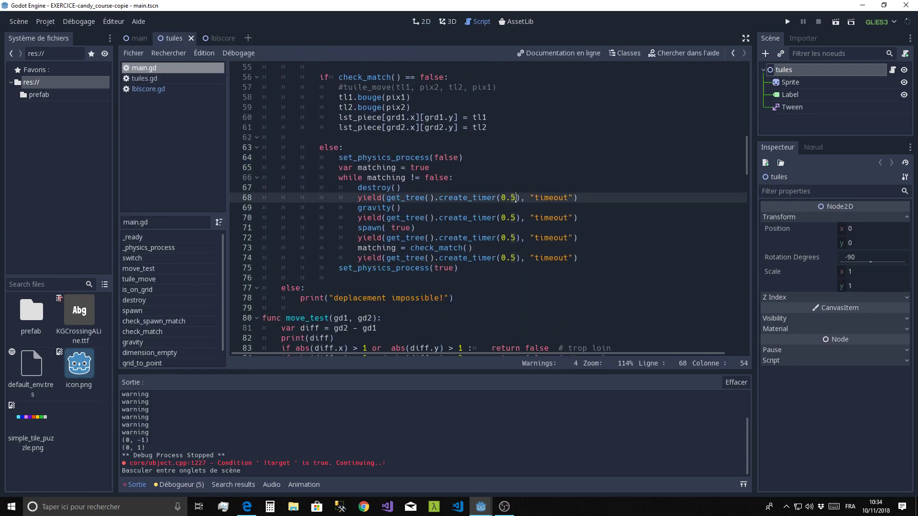
pyautogui.write('1')
pyautogui.click(512, 218)
pyautogui.press('Delete')
pyautogui.write('1')
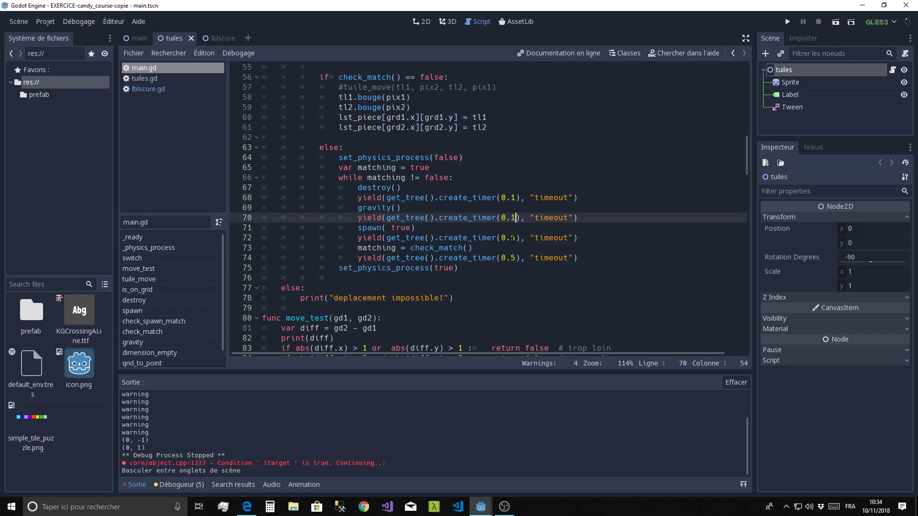
pyautogui.click(512, 238)
pyautogui.press('Delete')
pyautogui.write('1')
pyautogui.click(514, 257)
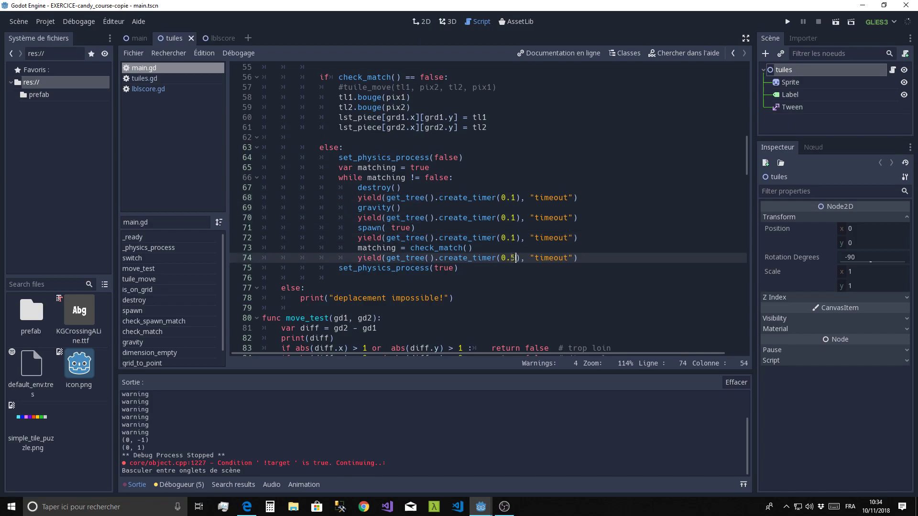
pyautogui.write('1')
pyautogui.click(508, 291)
# - Run the game and swap tiles for several matches and a cascade, reaching 16200
pyautogui.click(788, 22)
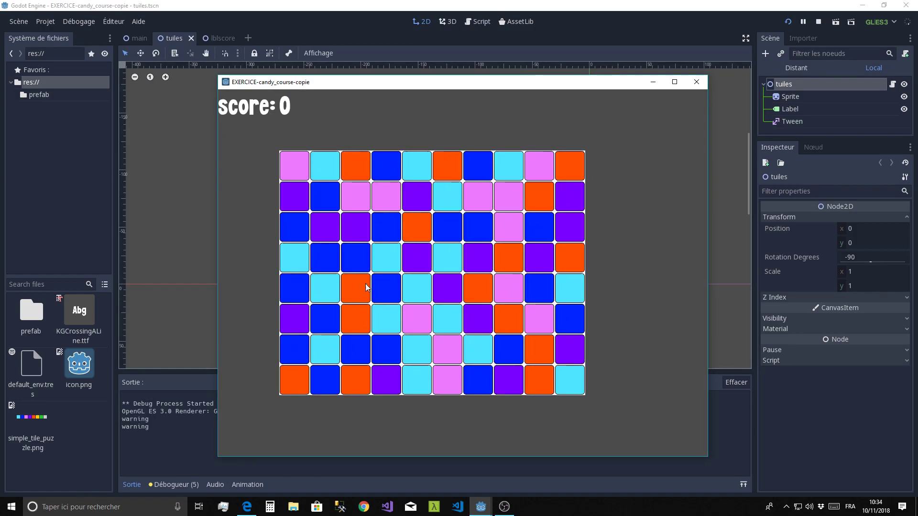
pyautogui.moveTo(383, 268); pyautogui.dragTo(384, 291)
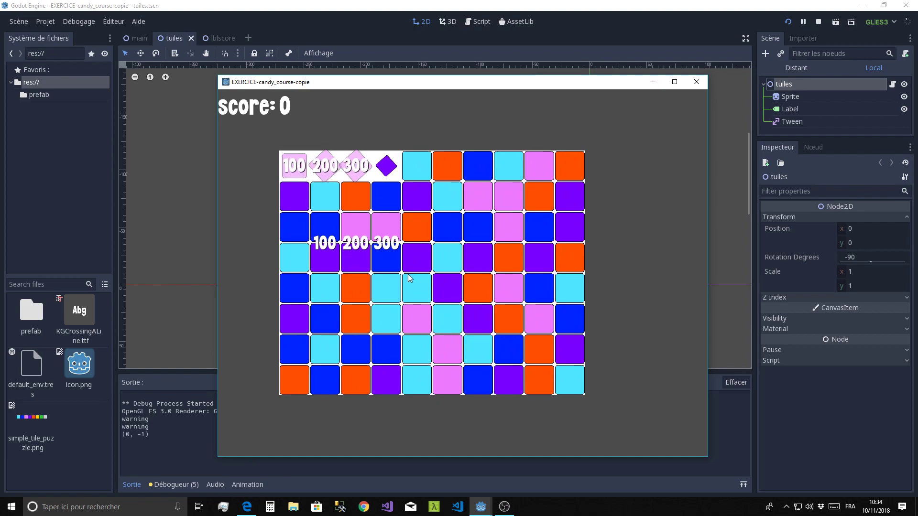
pyautogui.moveTo(478, 289); pyautogui.dragTo(502, 302)
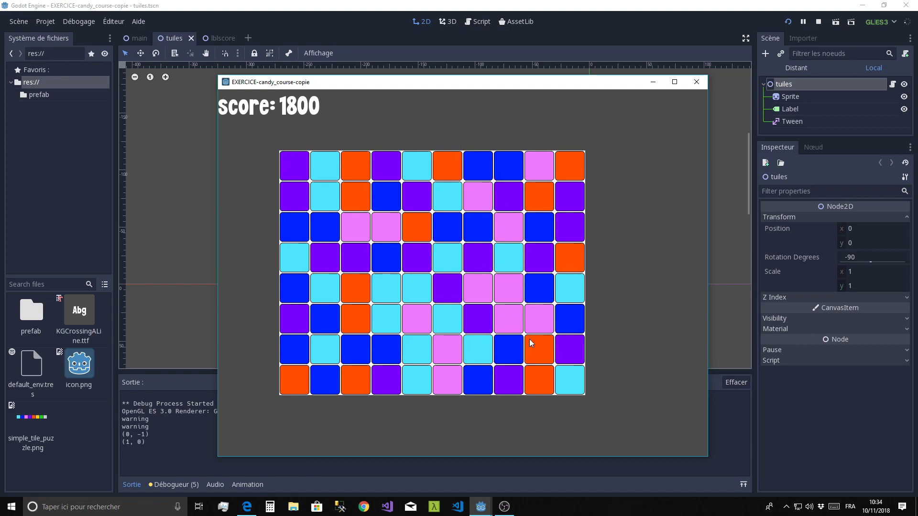
pyautogui.moveTo(424, 321); pyautogui.dragTo(459, 337)
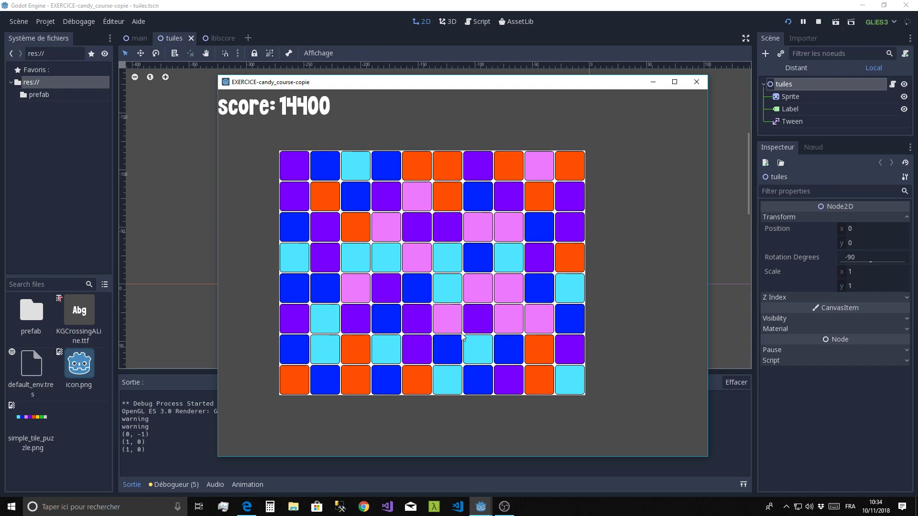
pyautogui.moveTo(471, 303); pyautogui.dragTo(431, 302)
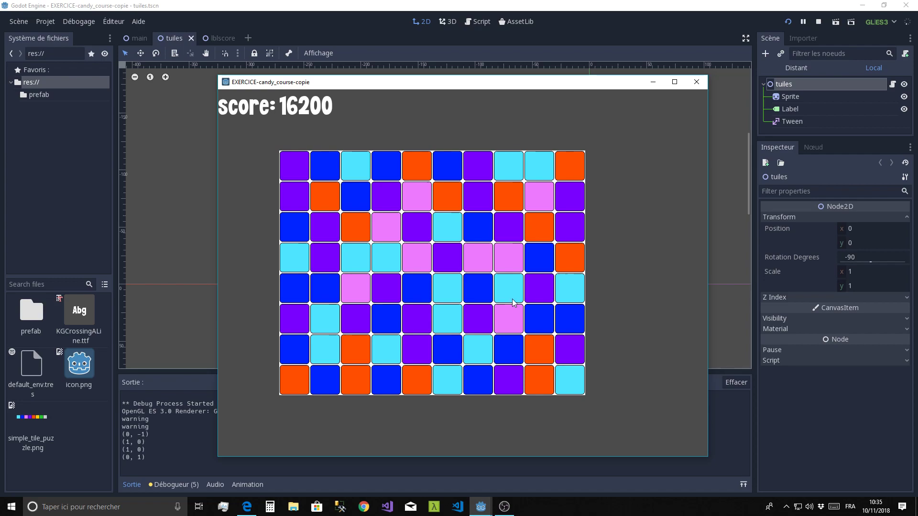
pyautogui.click(688, 88)
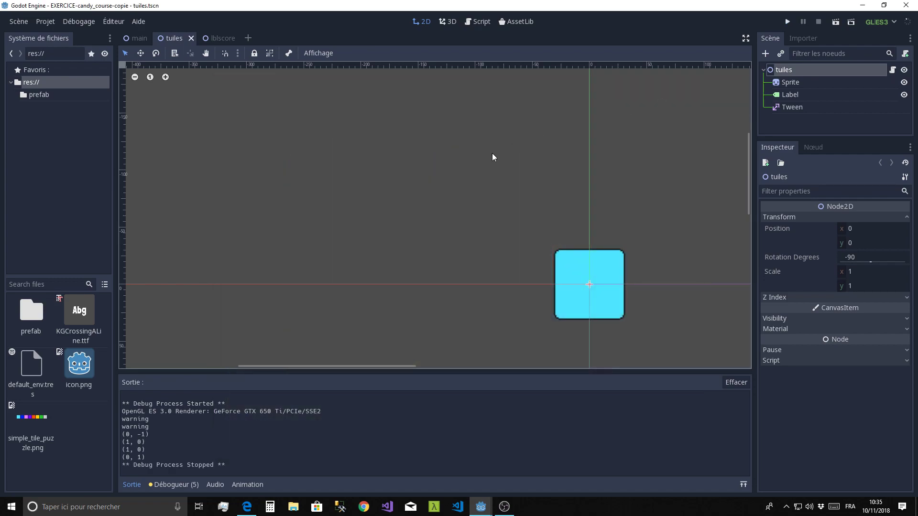
pyautogui.moveTo(500, 217); pyautogui.dragTo(371, 152, button='middle')
pyautogui.click(478, 21)
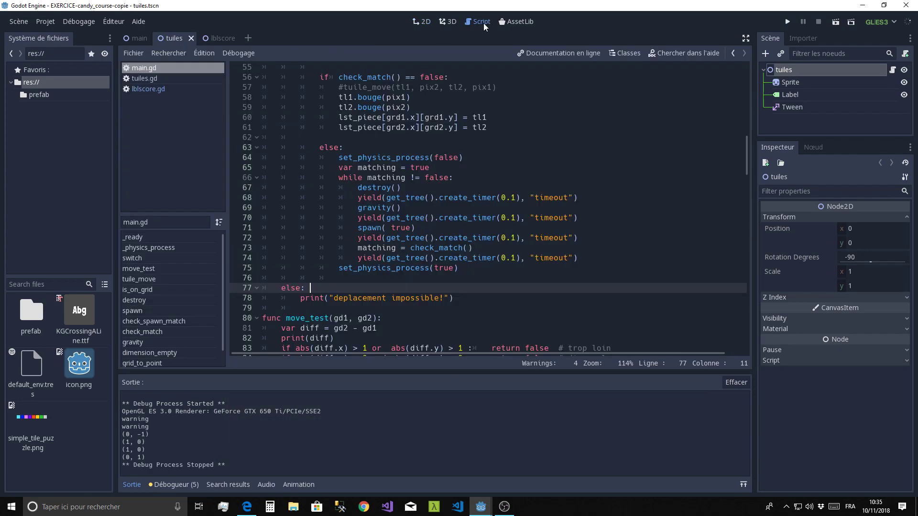
pyautogui.scroll(-3, 462, 175)
pyautogui.scroll(3, 462, 176)
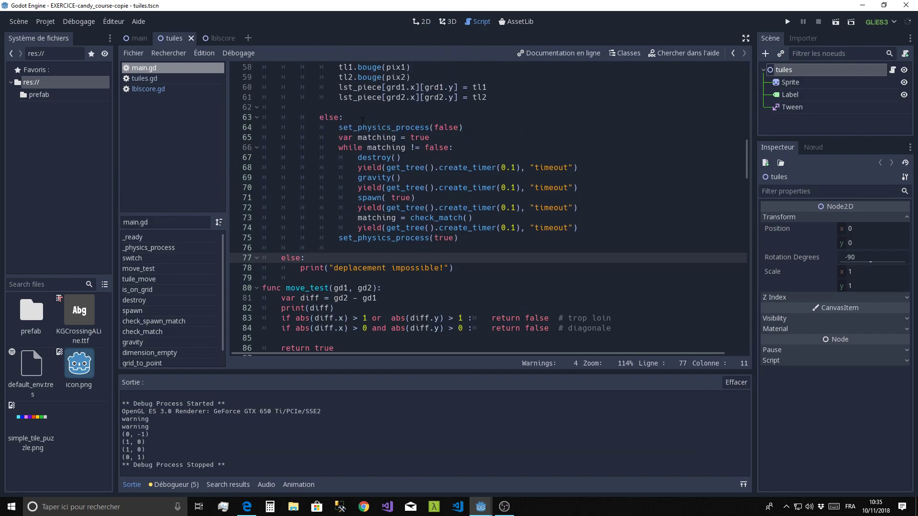
pyautogui.click(421, 24)
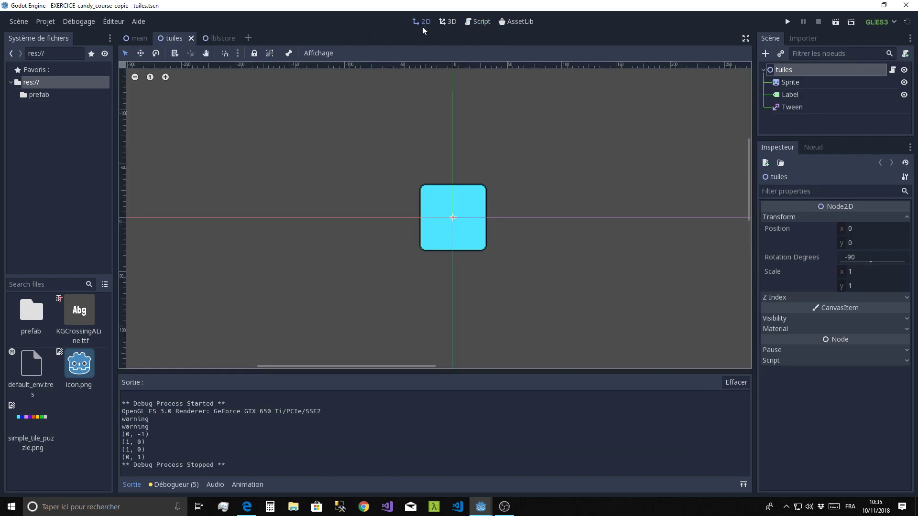
pyautogui.click(787, 22)
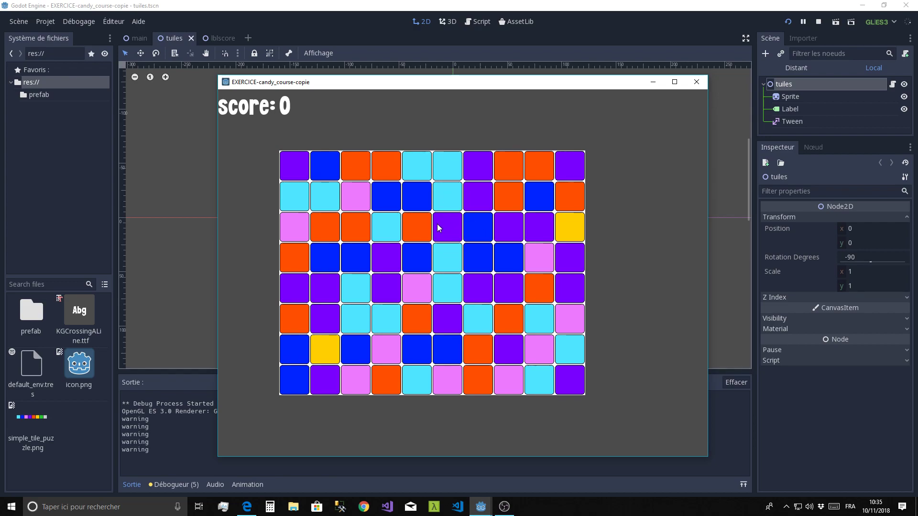
pyautogui.moveTo(391, 233); pyautogui.dragTo(410, 229)
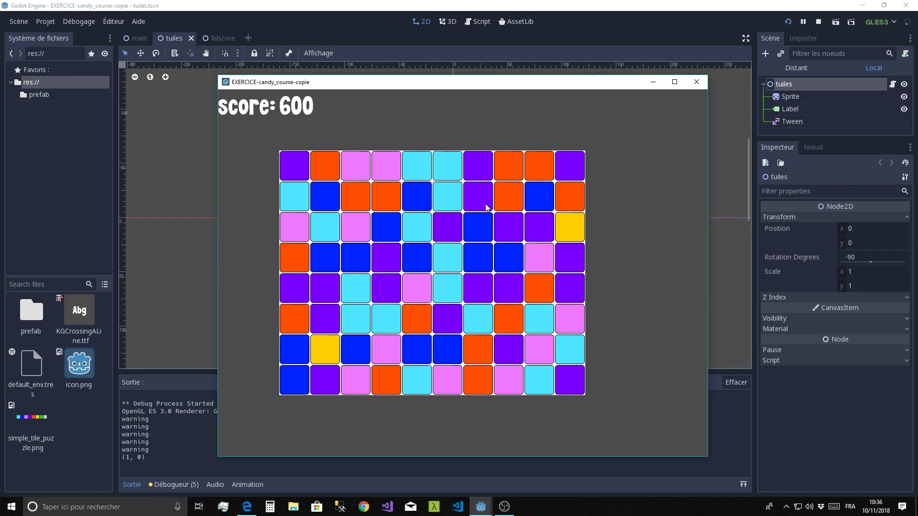
pyautogui.click(697, 81)
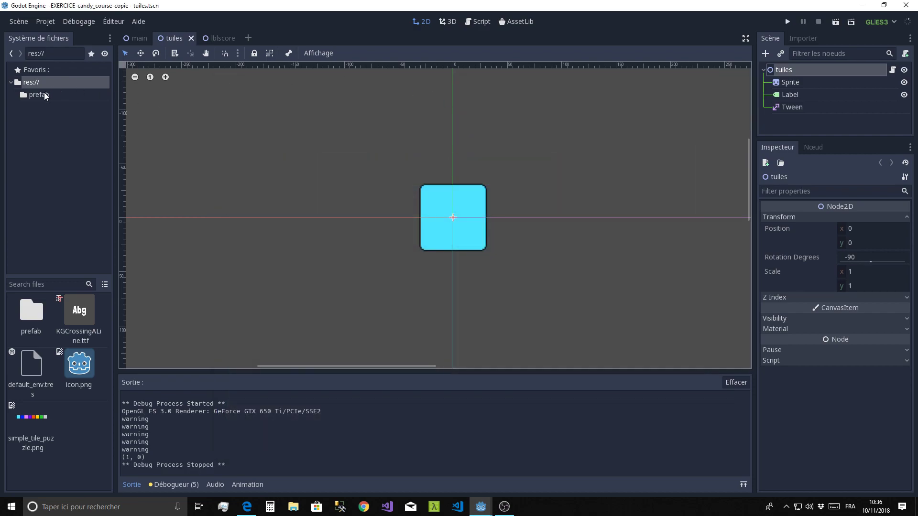
# - Show main.gd in the script editor with the output panel hidden, scrolling through the code
pyautogui.click(135, 42)
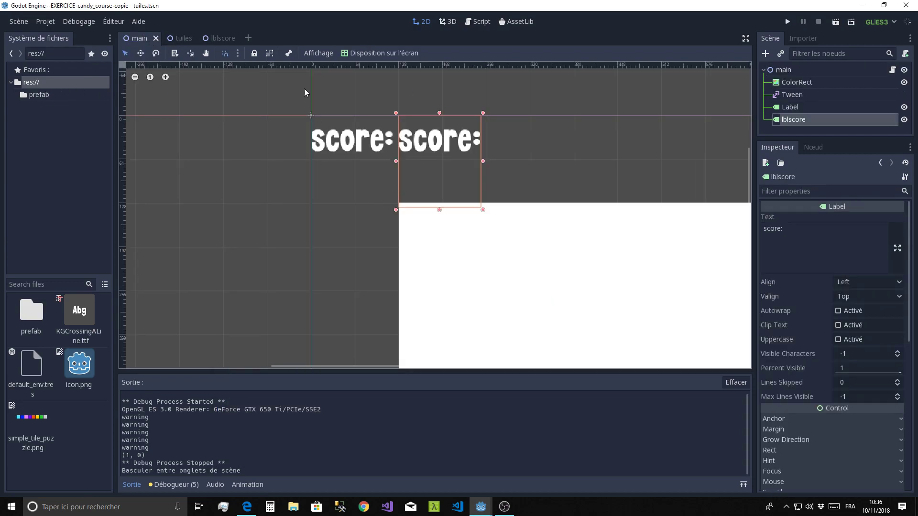
pyautogui.click(473, 22)
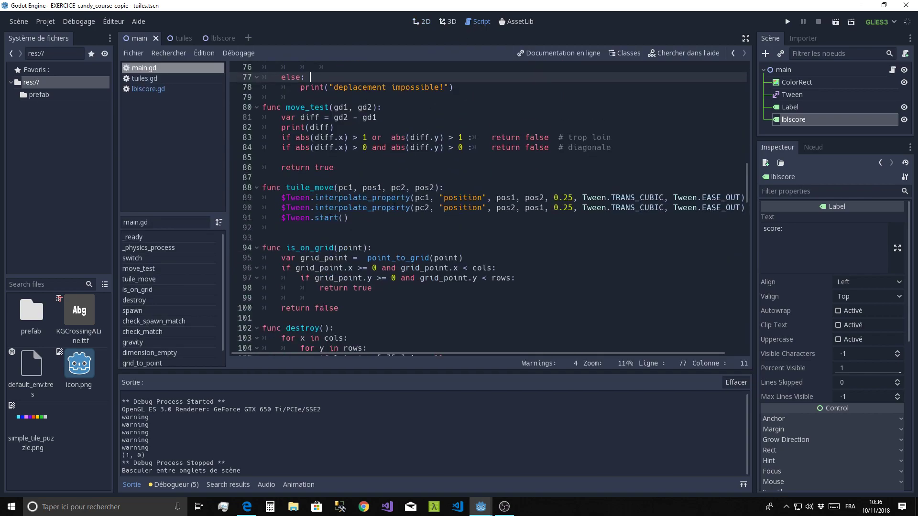
pyautogui.click(134, 485)
pyautogui.scroll(8, 488, 258)
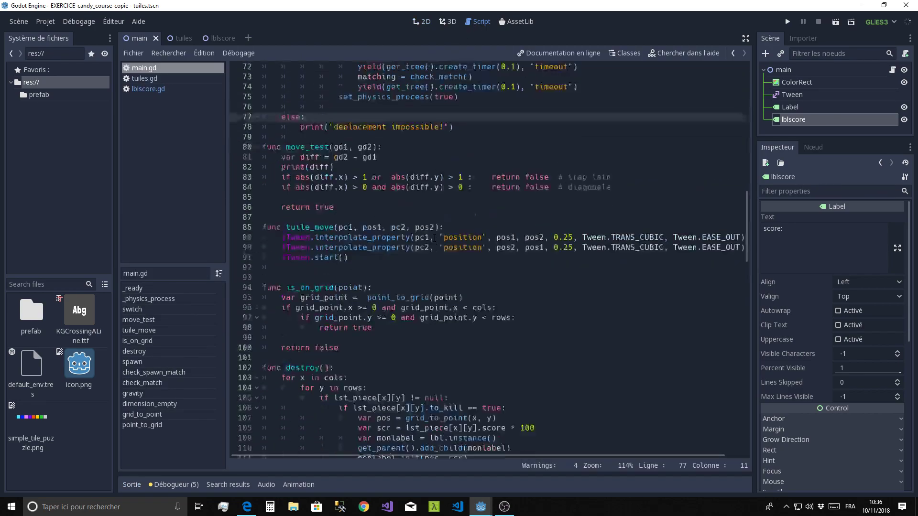
pyautogui.scroll(-8, 428, 222)
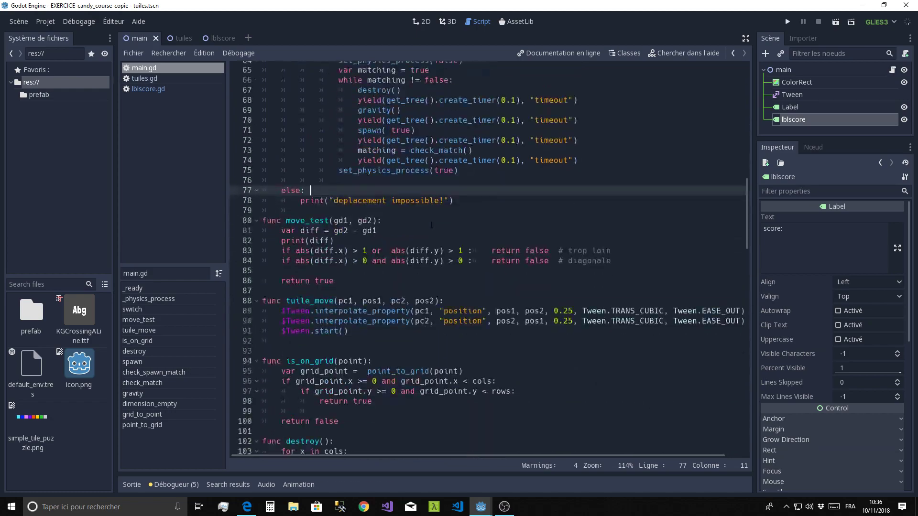
pyautogui.scroll(-4, 430, 238)
pyautogui.scroll(-6, 430, 238)
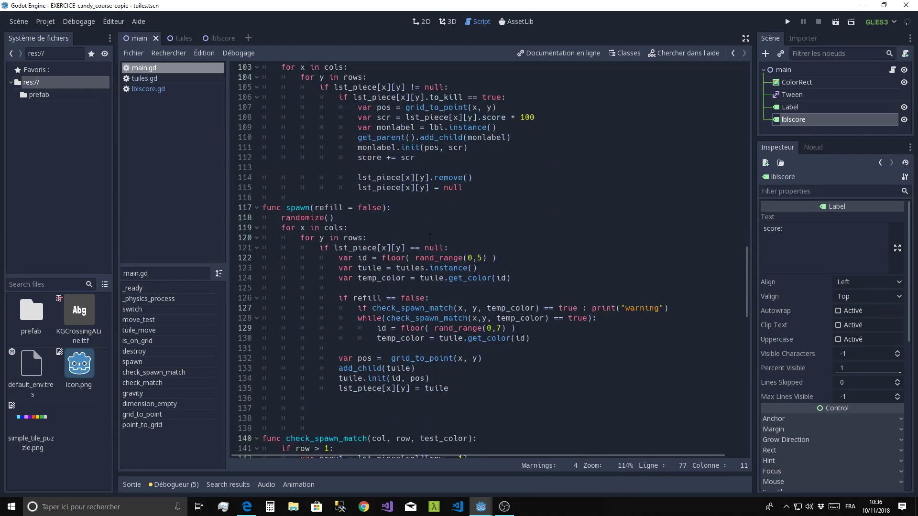
pyautogui.scroll(-5, 415, 221)
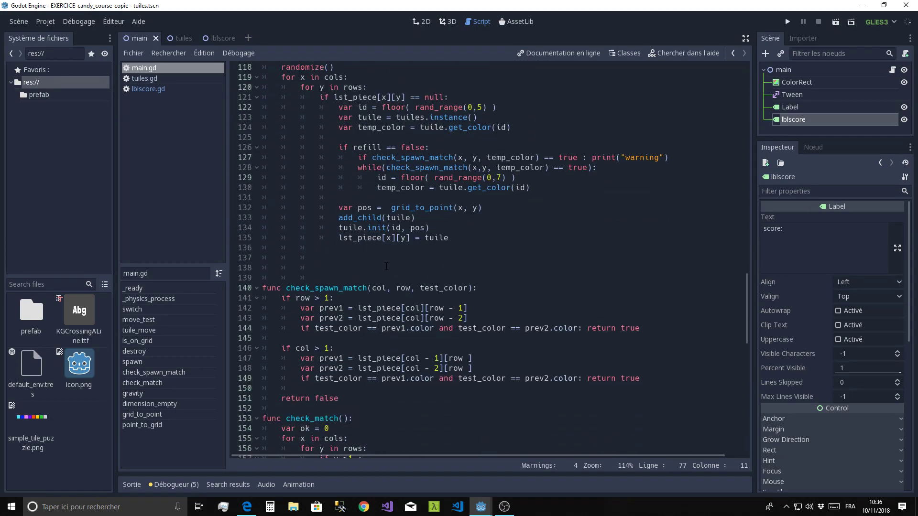
pyautogui.scroll(-3, 386, 266)
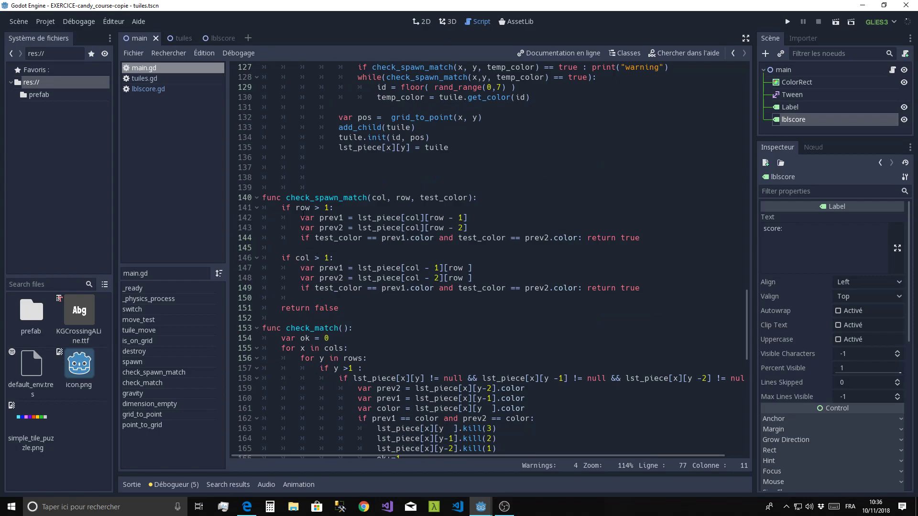
# - Review the row check in main.gd around lines 141 and 165
pyautogui.click(355, 210)
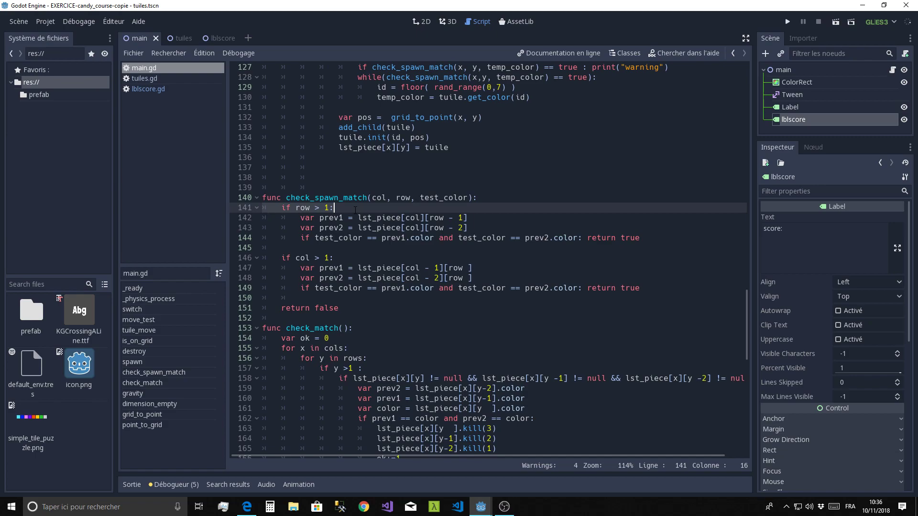
pyautogui.scroll(-4, 359, 208)
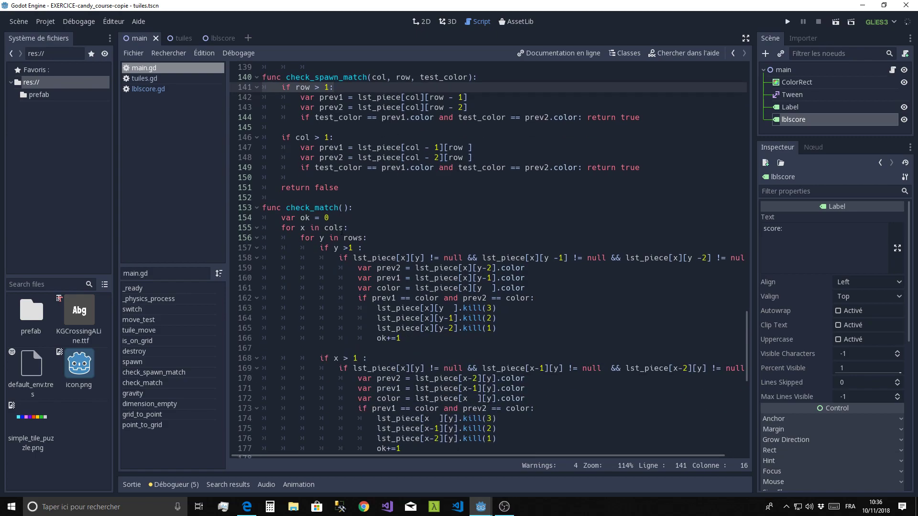
pyautogui.scroll(-2, 424, 197)
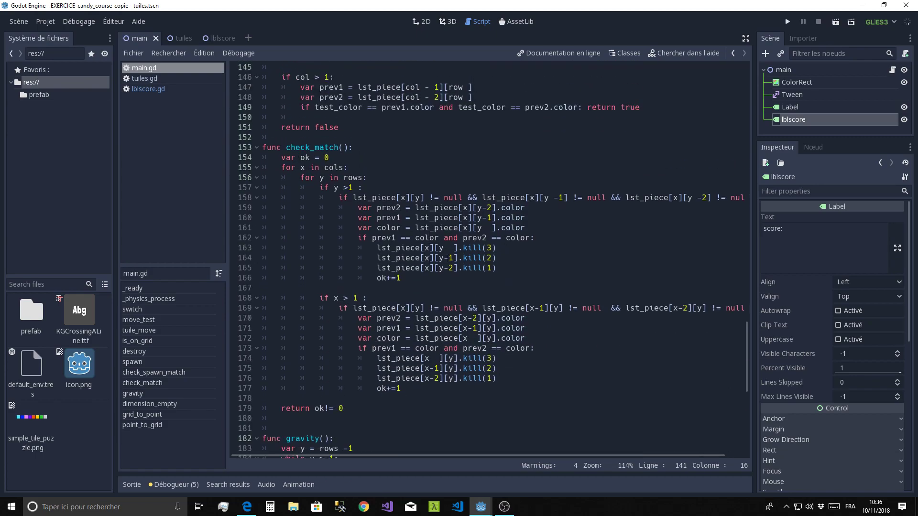
pyautogui.click(521, 267)
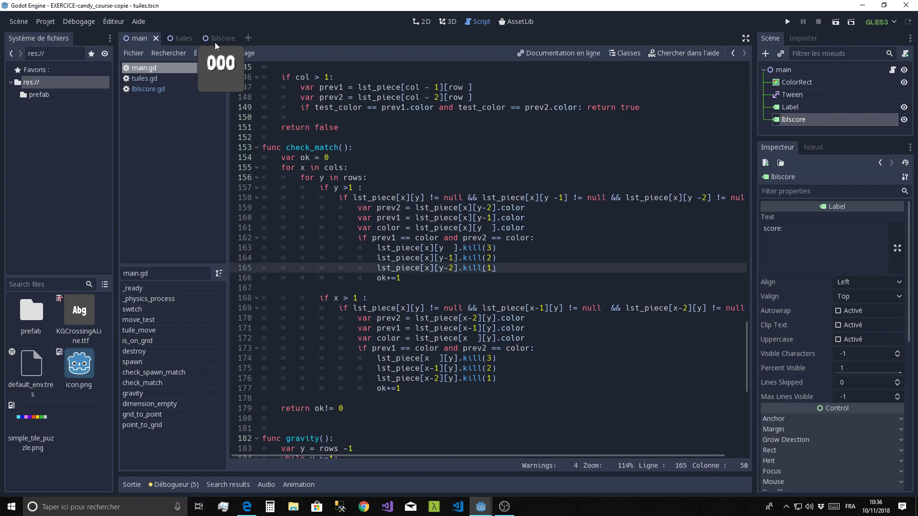
# - Switch to the tuiles scene and back to main, then select tuiles.gd in the script list
pyautogui.click(176, 40)
pyautogui.click(136, 38)
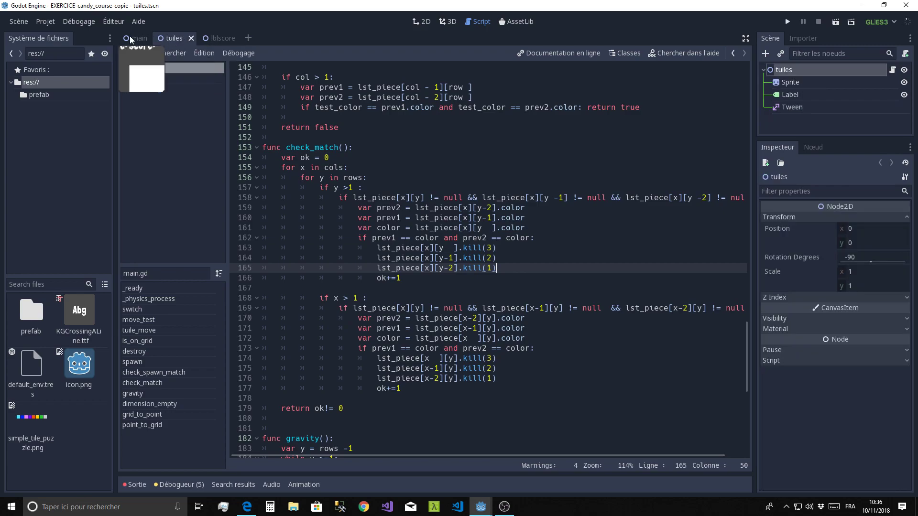
pyautogui.click(144, 89)
# - In tuiles.gd, add 'var is_horizontal = false' and 'var is_vertical = false' below 'var score = 0'
pyautogui.click(147, 80)
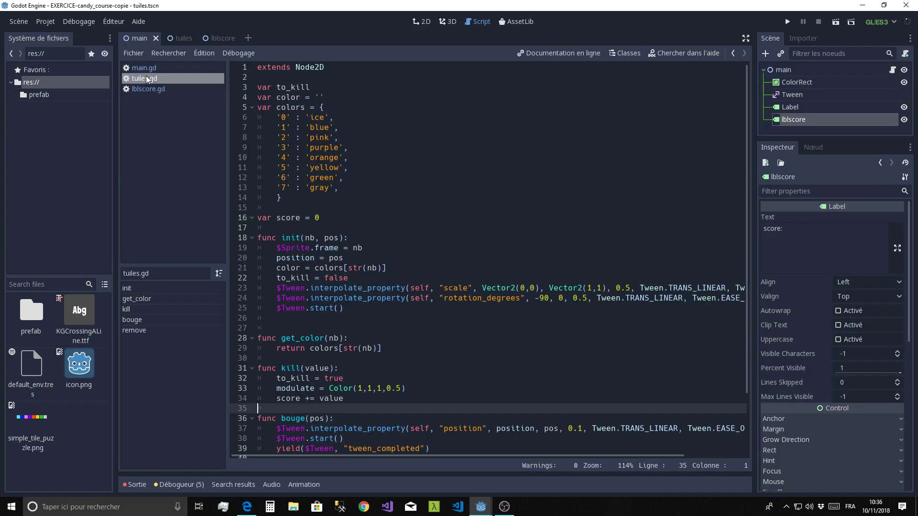
pyautogui.click(326, 220)
pyautogui.press('Return')
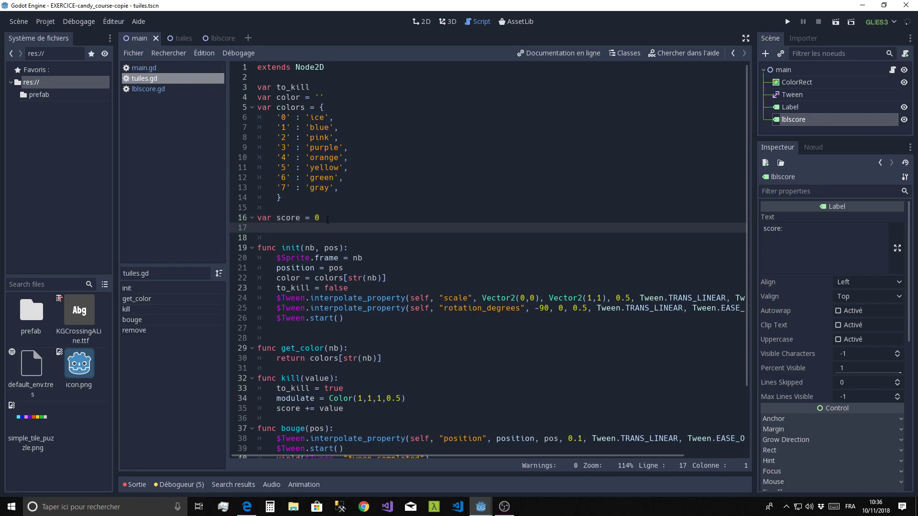
pyautogui.write('var is')
pyautogui.write('_hori')
pyautogui.write('zon')
pyautogui.write('tal = fa')
pyautogui.write('lse')
pyautogui.press('Return')
pyautogui.write('va')
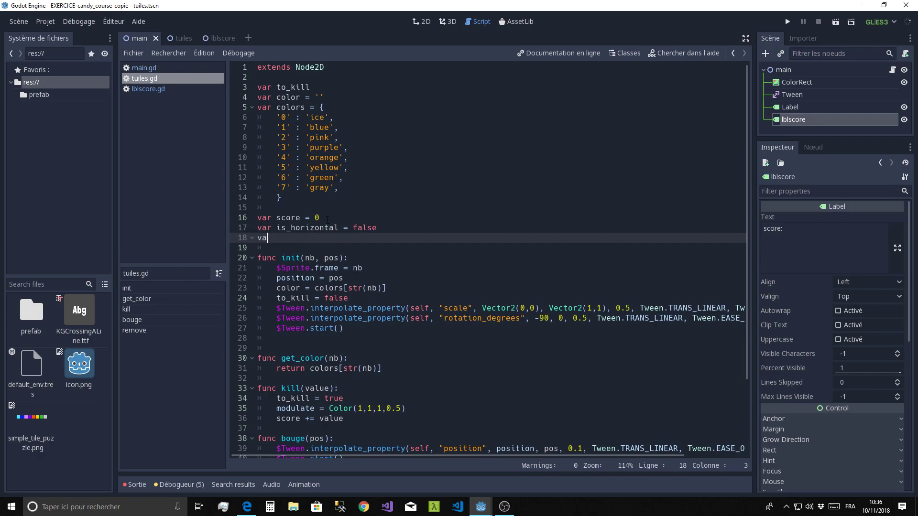
pyautogui.write('r is')
pyautogui.write('_')
pyautogui.press('BackSpace')
pyautogui.write('ical ')
pyautogui.write('= f')
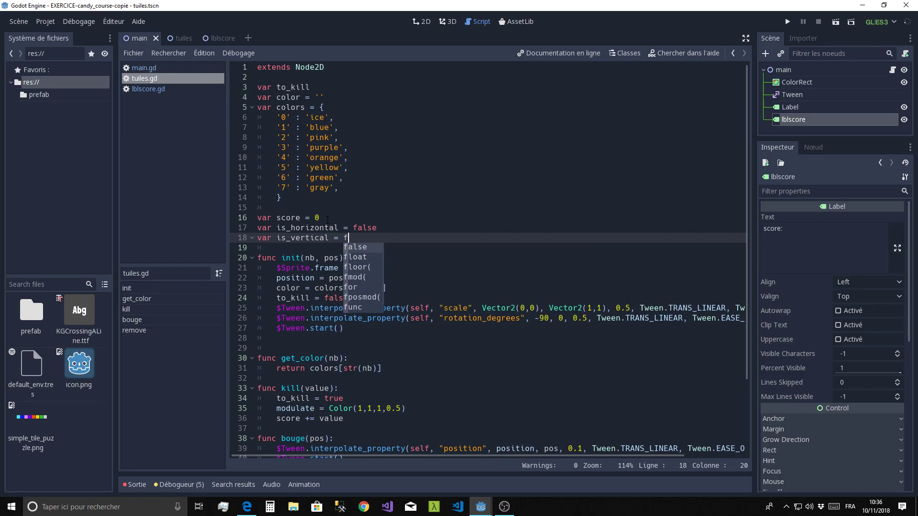
pyautogui.write('alse')
pyautogui.click(470, 211)
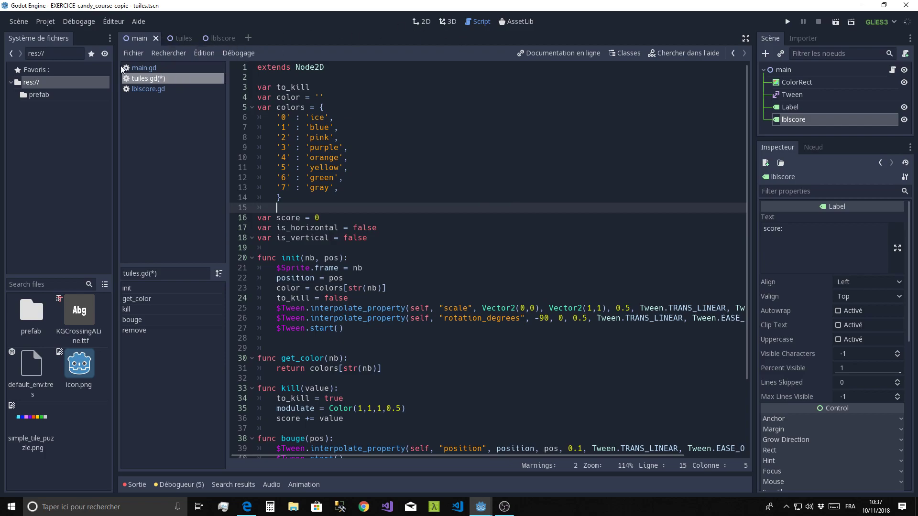
# - Open main.gd and go to the end of the kill(3) line inside check_match's loops
pyautogui.click(142, 68)
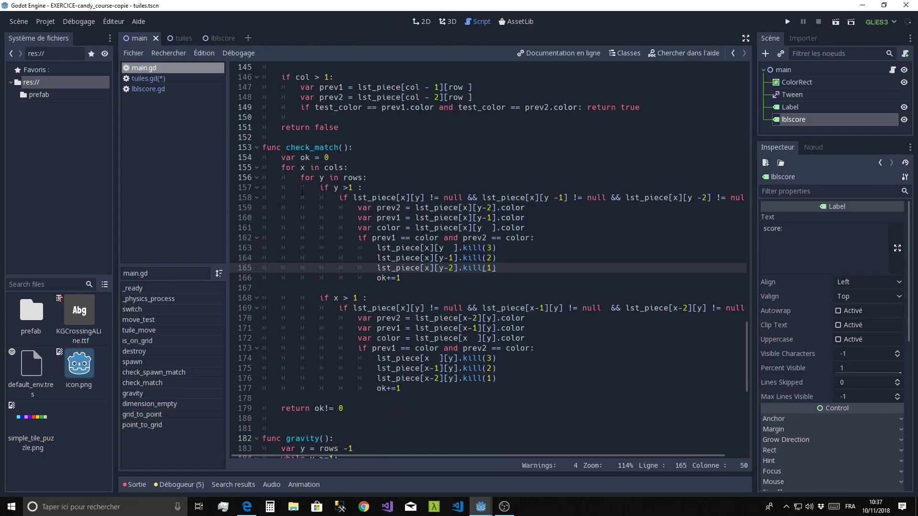
pyautogui.click(365, 167)
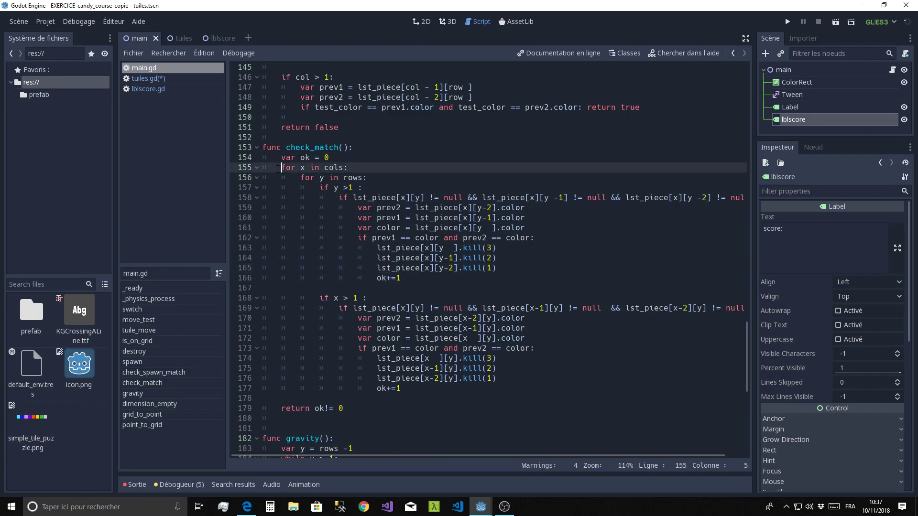
pyautogui.click(401, 180)
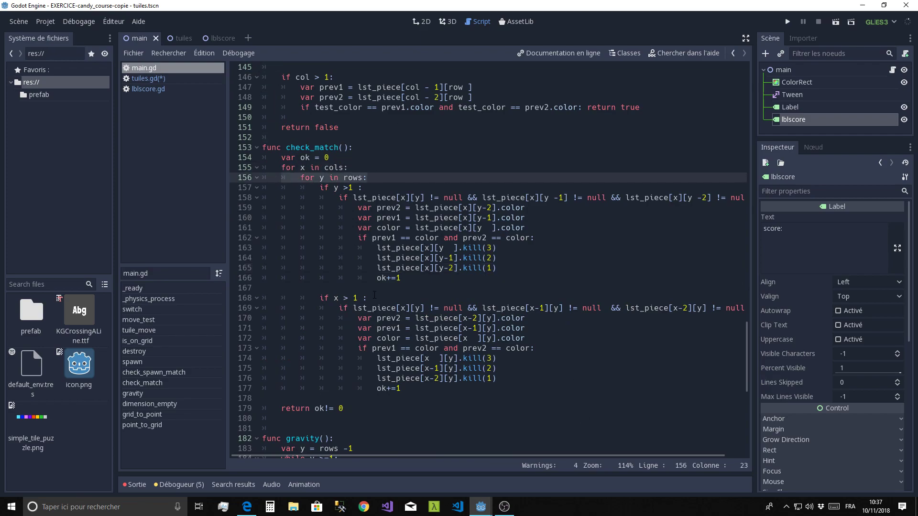
pyautogui.click(506, 249)
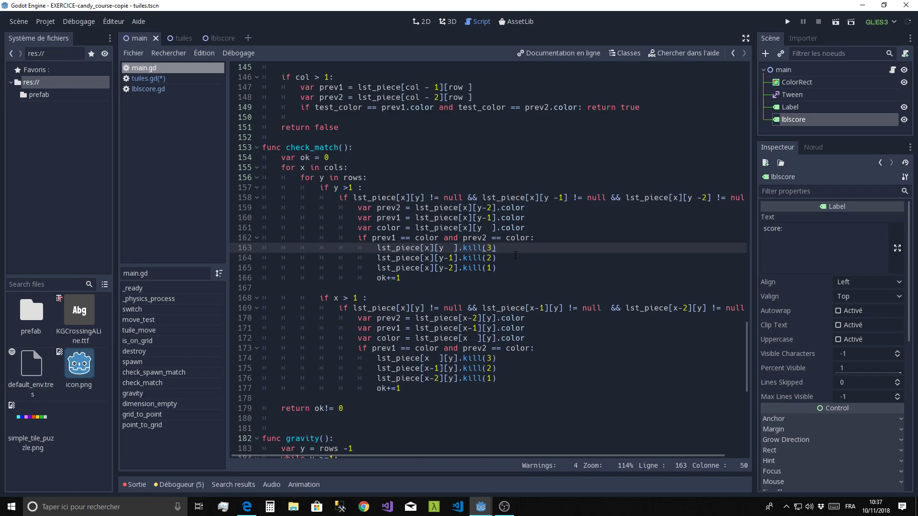
# - Add 'lst_piece[x][y].is_vertical = true' under kill(3) and a blank line after kill(2)
pyautogui.press('Return')
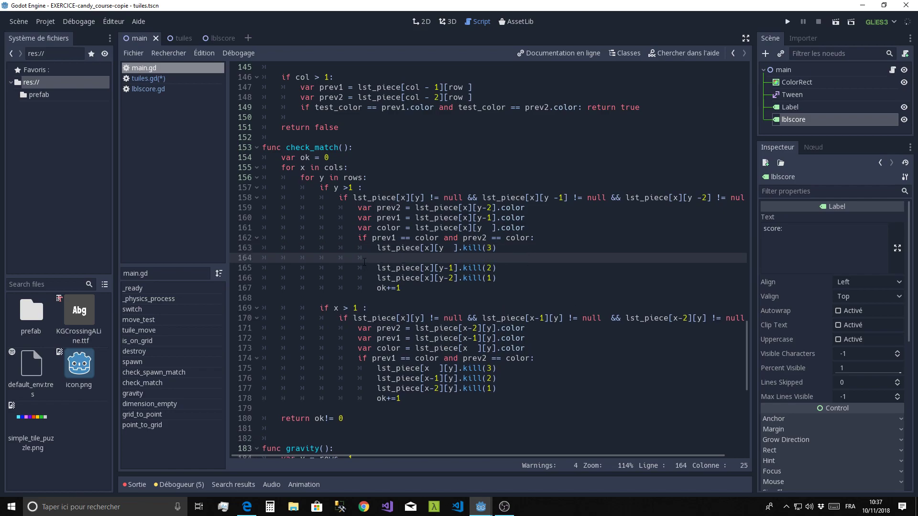
pyautogui.click(513, 249)
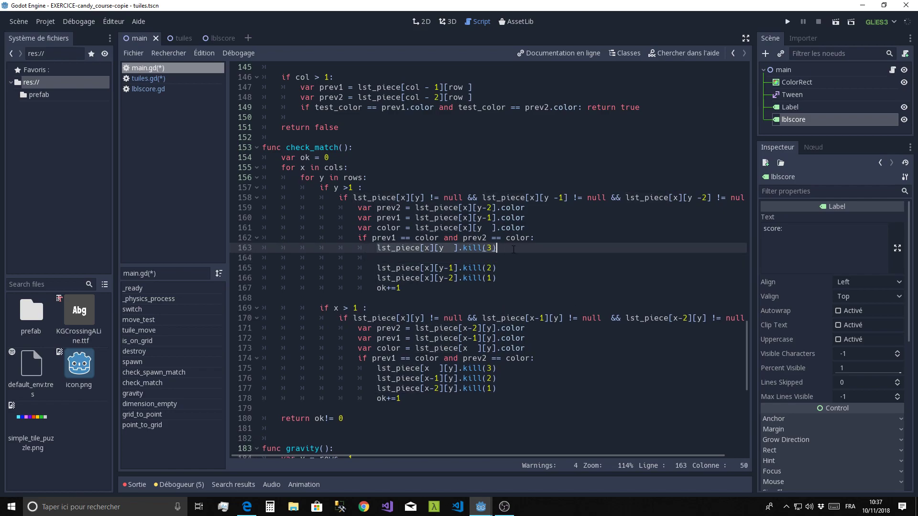
pyautogui.click(396, 260)
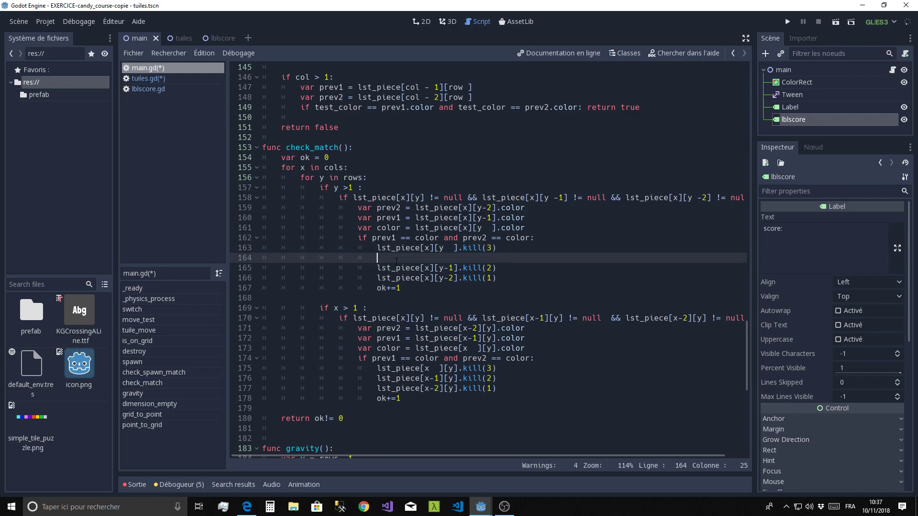
pyautogui.write('lst_piece[x][y  ].kill(3)')
pyautogui.write('is')
pyautogui.write('_ver')
pyautogui.write('ticla')
pyautogui.press('BackSpace')
pyautogui.press('BackSpace')
pyautogui.write('al ')
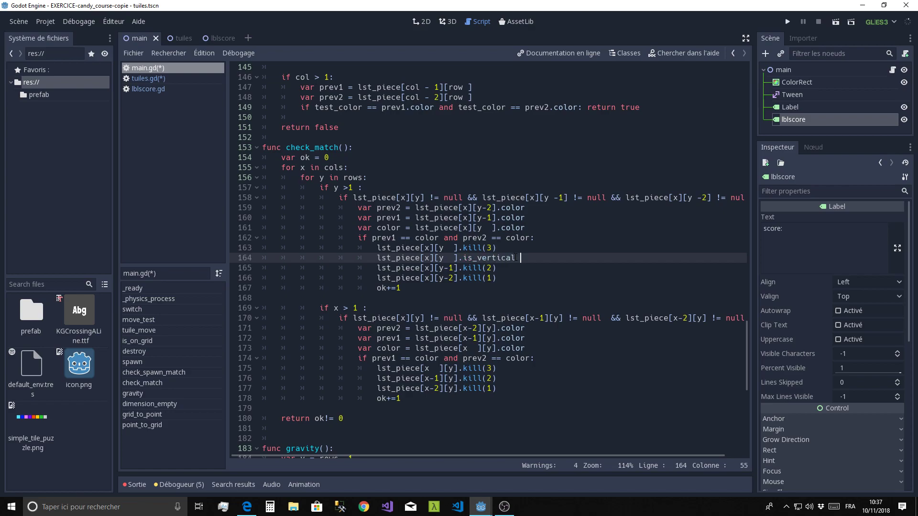
pyautogui.write('= t')
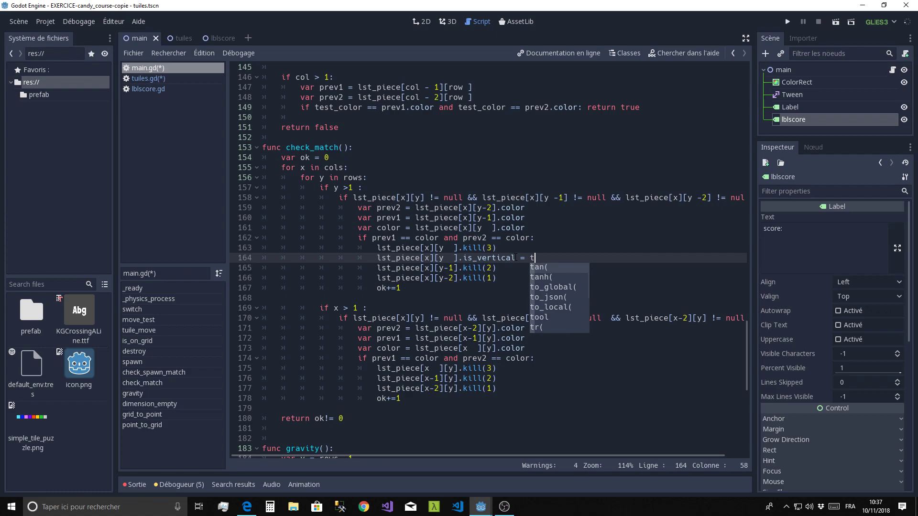
pyautogui.write('rue')
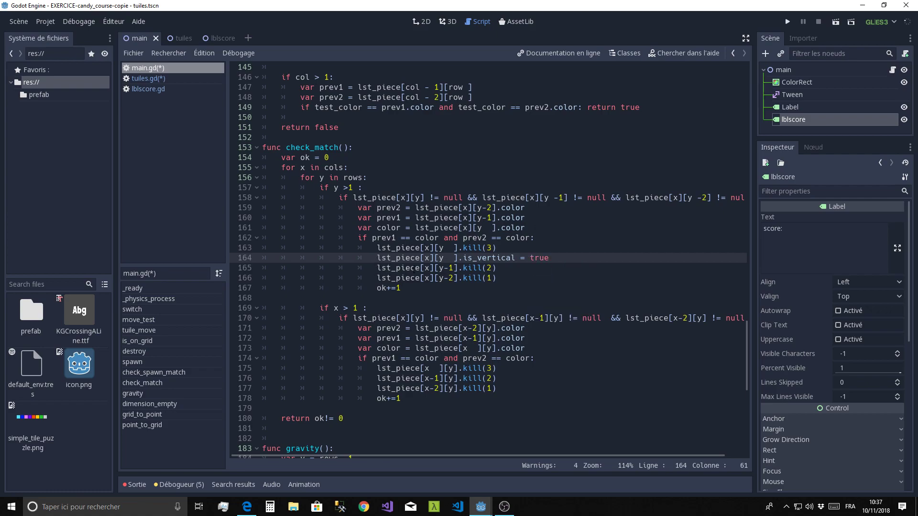
pyautogui.press('Down')
pyautogui.press('Return')
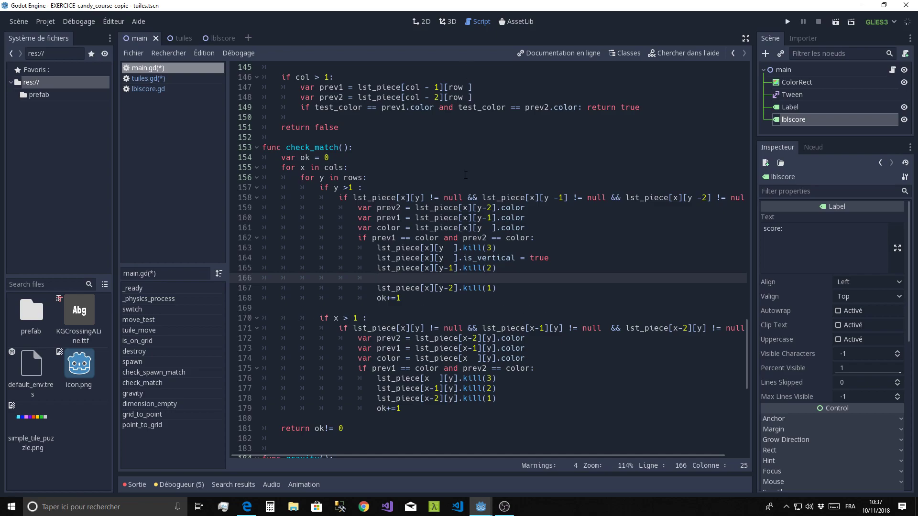
pyautogui.click(422, 22)
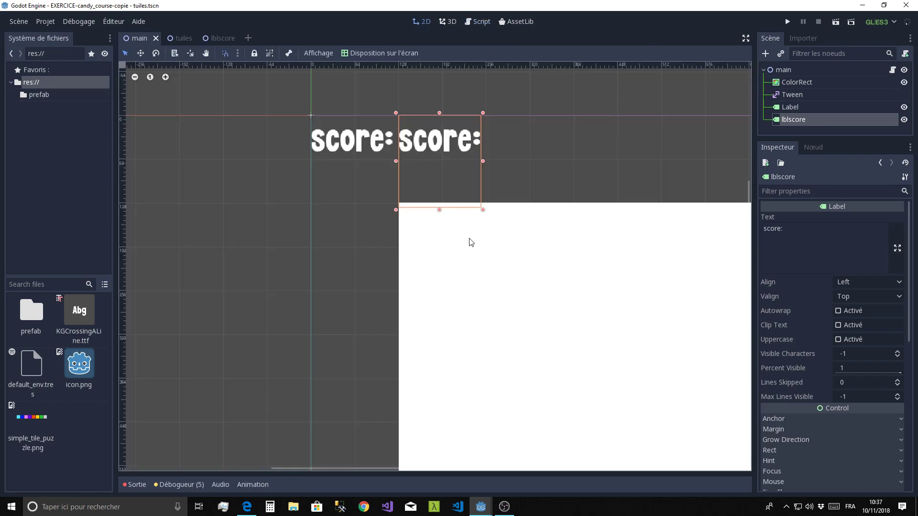
pyautogui.scroll(-1, 555, 288)
pyautogui.keyDown('ctrl'); pyautogui.scroll(-3, 527, 249); pyautogui.keyUp('ctrl')
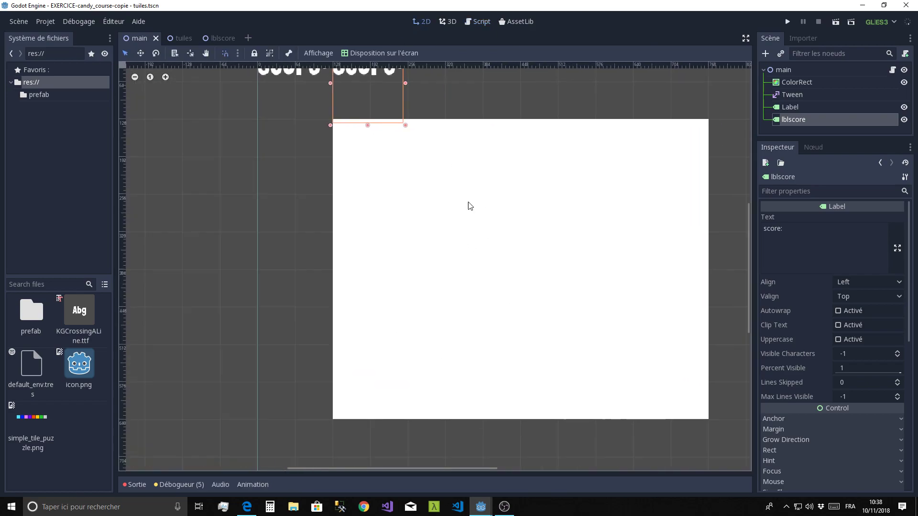
pyautogui.keyDown('ctrl'); pyautogui.scroll(-2, 469, 205); pyautogui.keyUp('ctrl')
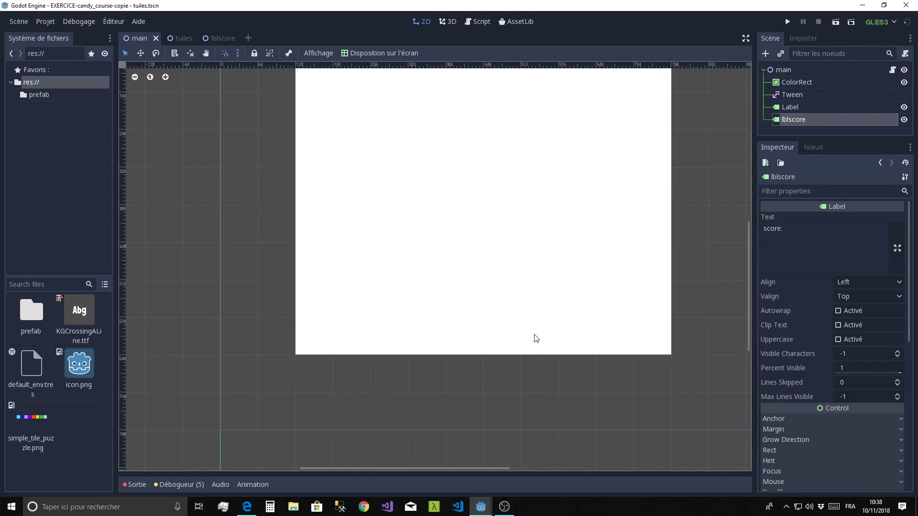
pyautogui.scroll(3, 533, 338)
pyautogui.moveTo(496, 274); pyautogui.dragTo(482, 233, button='middle')
pyautogui.scroll(-1, 483, 234)
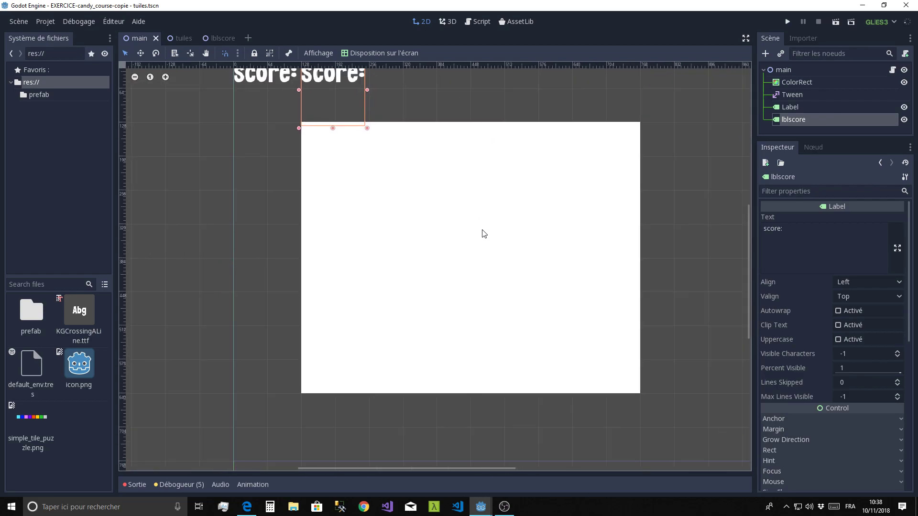
pyautogui.moveTo(459, 219); pyautogui.dragTo(418, 239, button='middle')
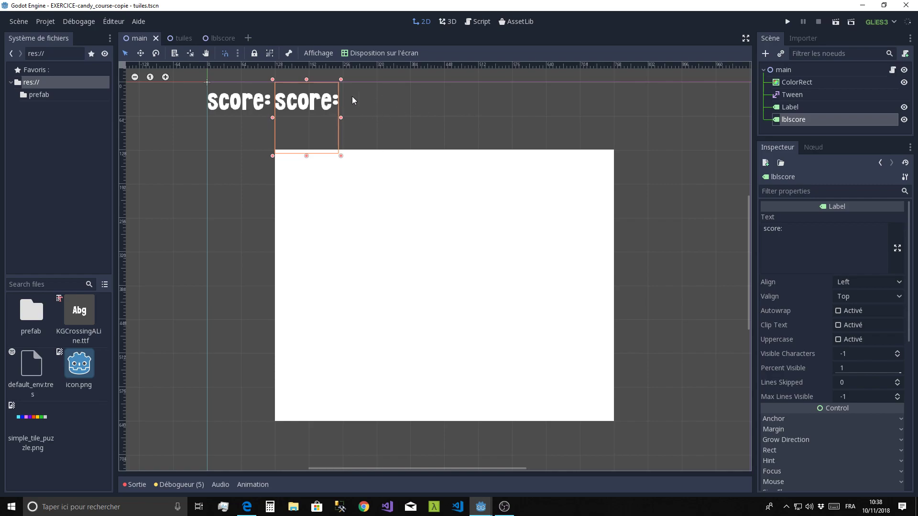
pyautogui.scroll(-1, 509, 187)
pyautogui.scroll(-1, 508, 188)
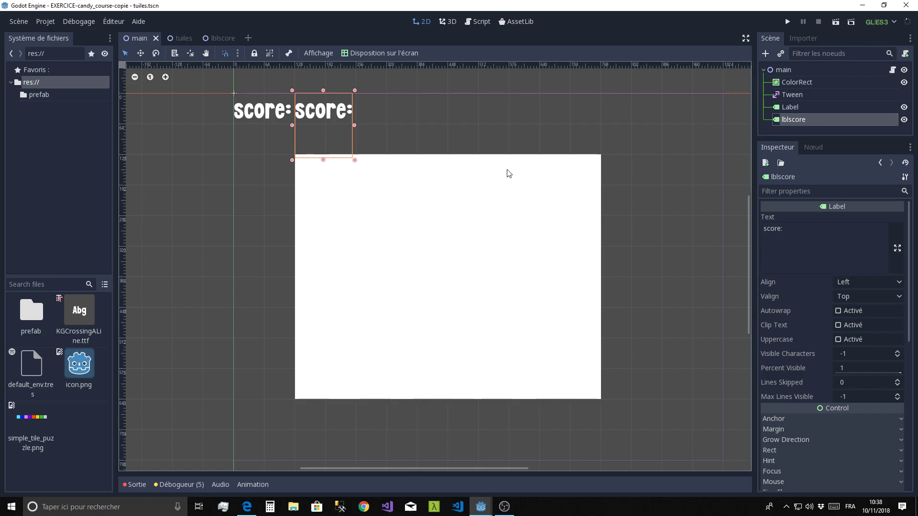
pyautogui.scroll(-1, 469, 198)
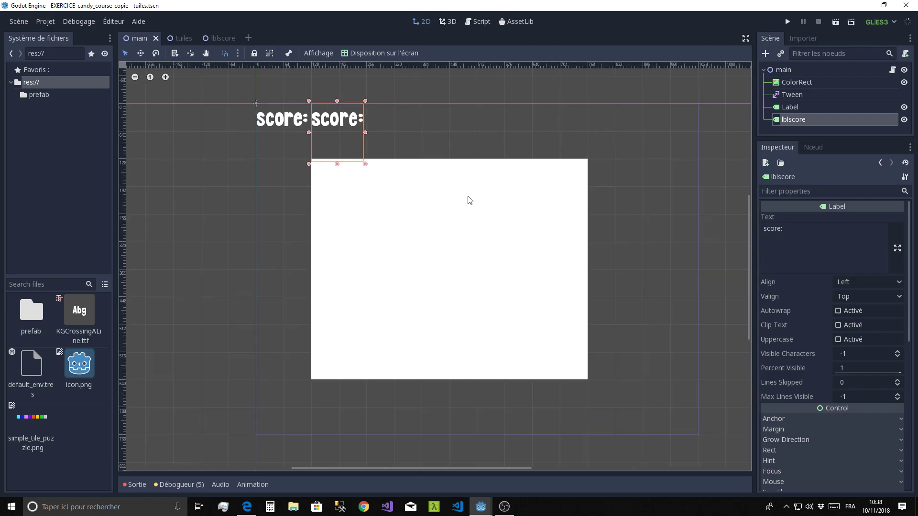
pyautogui.scroll(1, 468, 199)
pyautogui.moveTo(448, 193); pyautogui.dragTo(434, 181, button='middle')
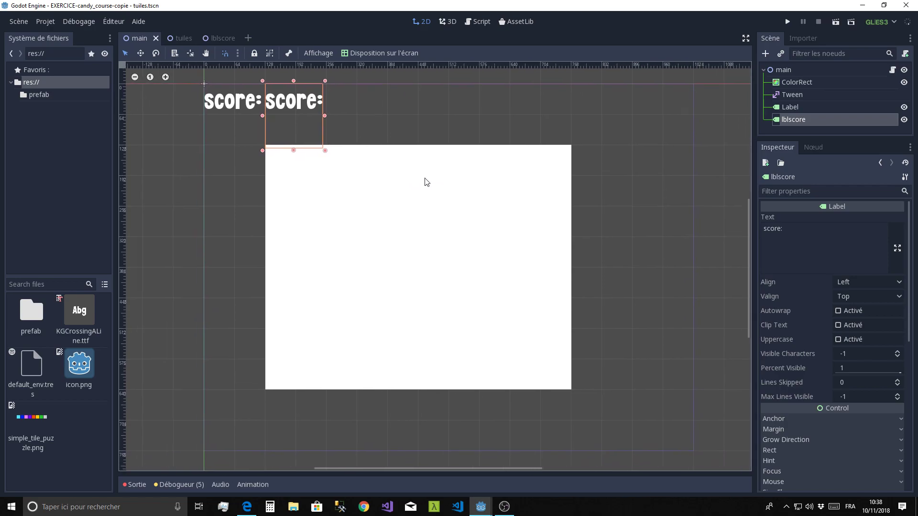